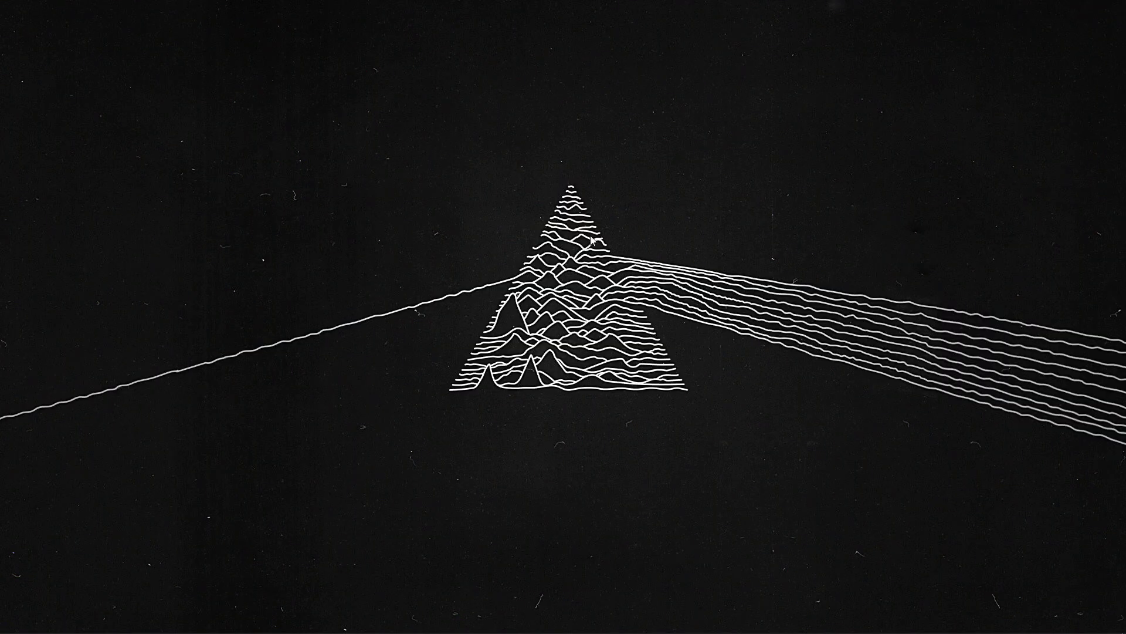
Drag the red-haired portrait into Photoshop and rename its Background layer to Image
click(217, 619)
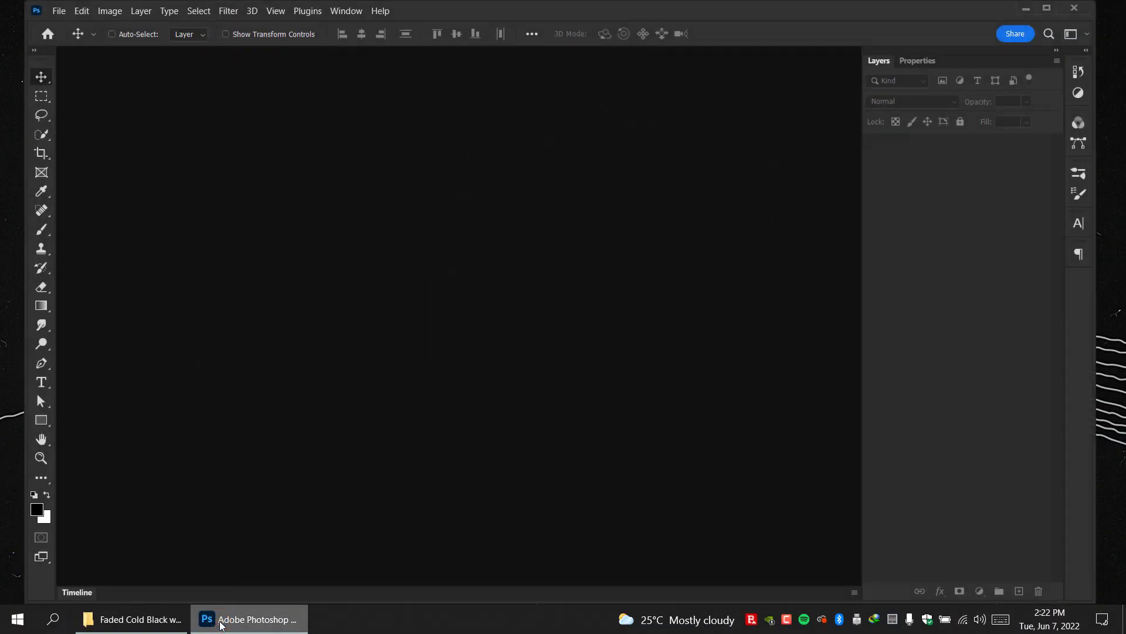
click(169, 622)
drag(352, 197, 367, 528)
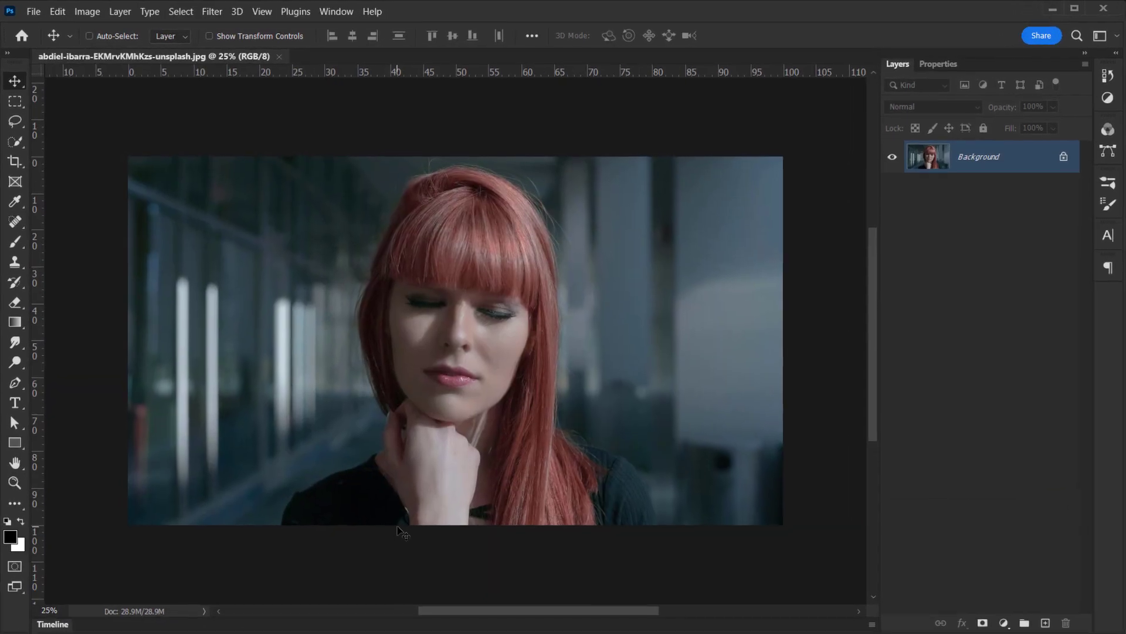
double_click(975, 157)
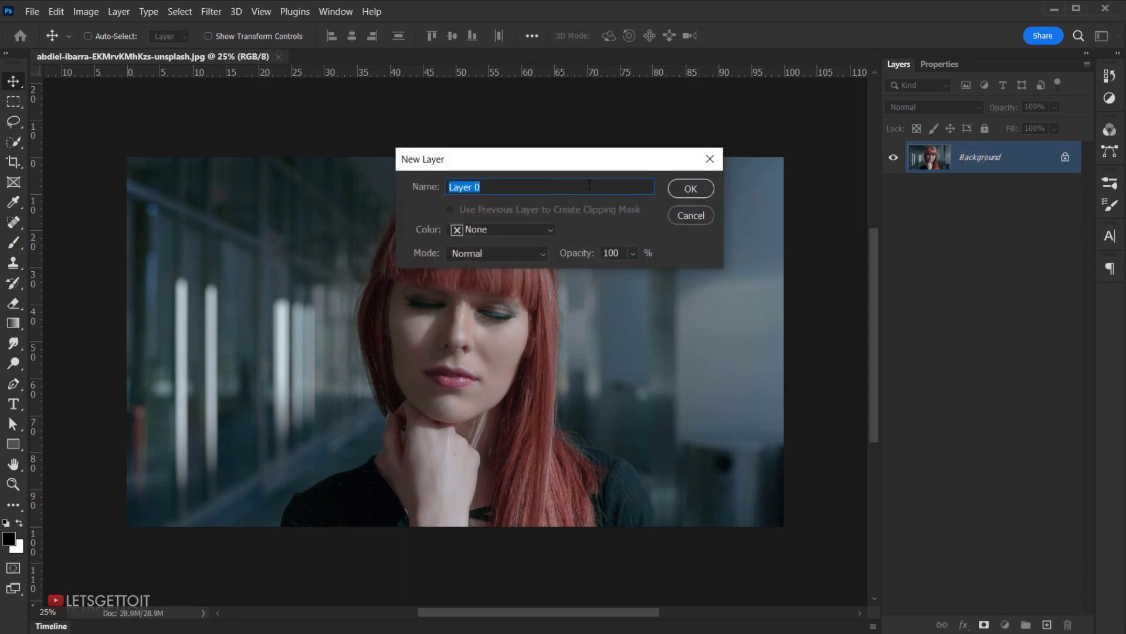
key(BackSpace)
text(Image)
click(695, 189)
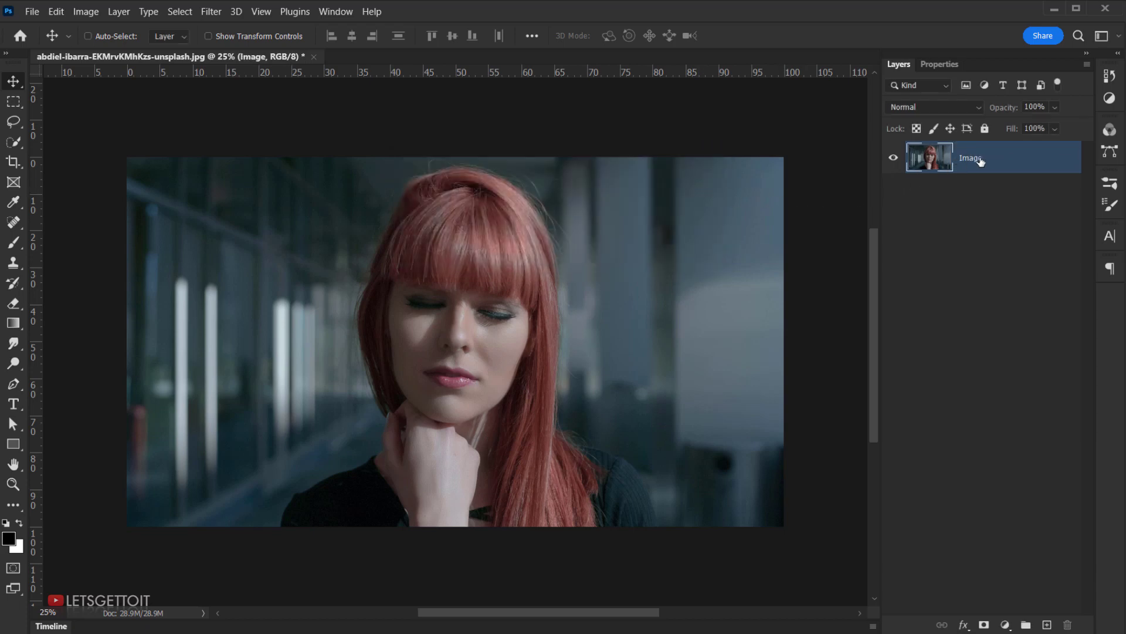
Convert the Image layer to a smart object and apply the Camera Raw Filter to it
right_click(987, 160)
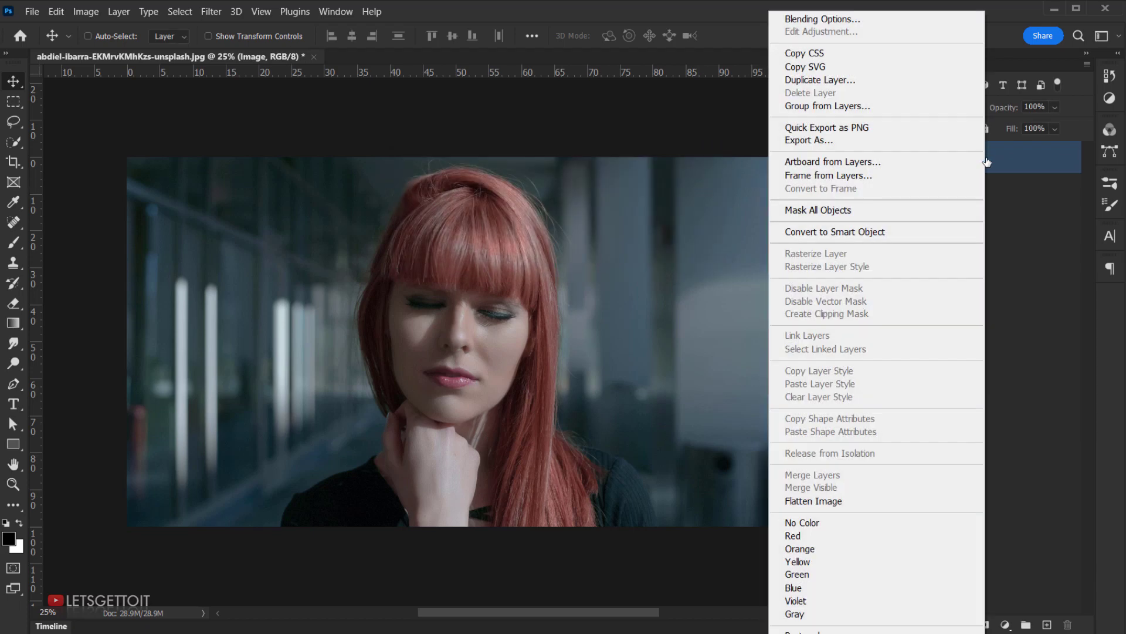
click(856, 232)
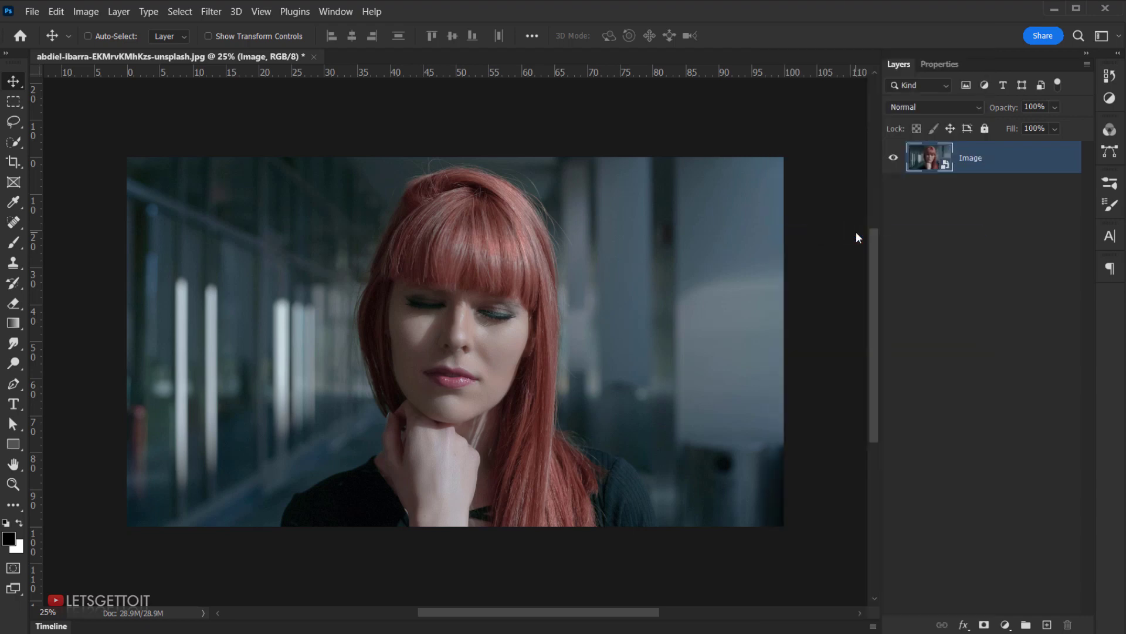
click(213, 12)
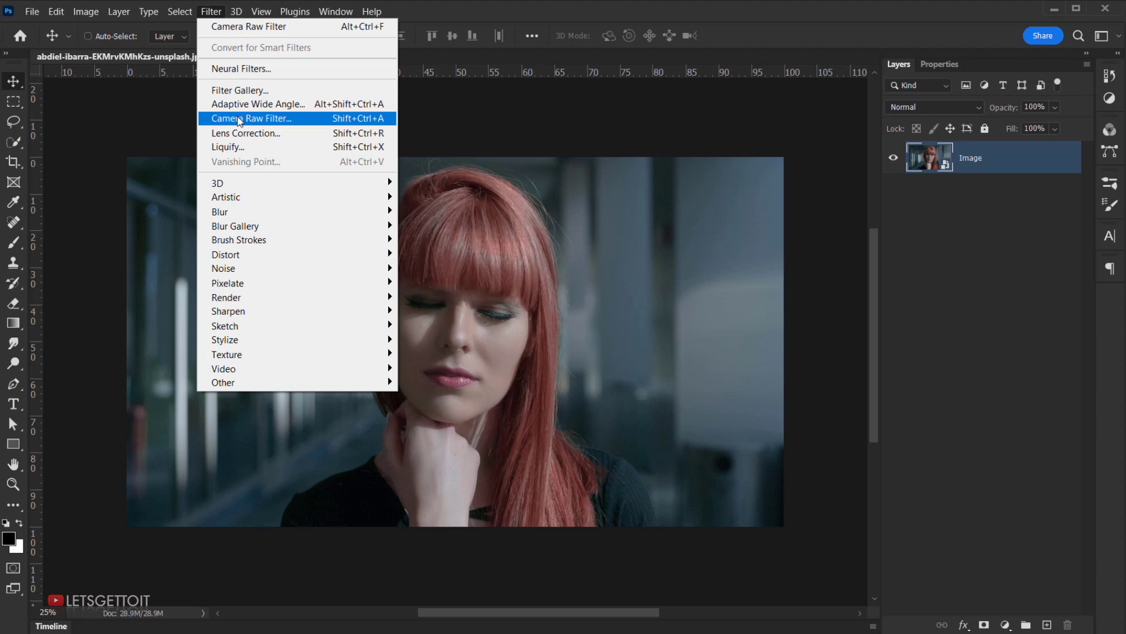
click(317, 124)
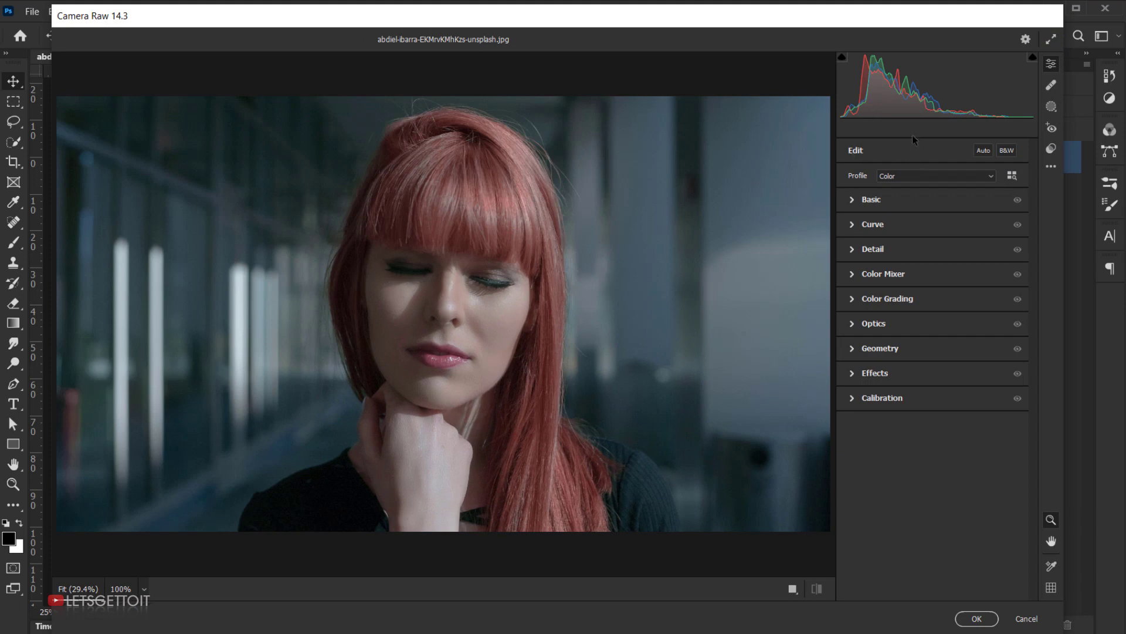
In Basic, set Temperature +5, Tint +10 and Contrast +30
click(1051, 64)
click(857, 199)
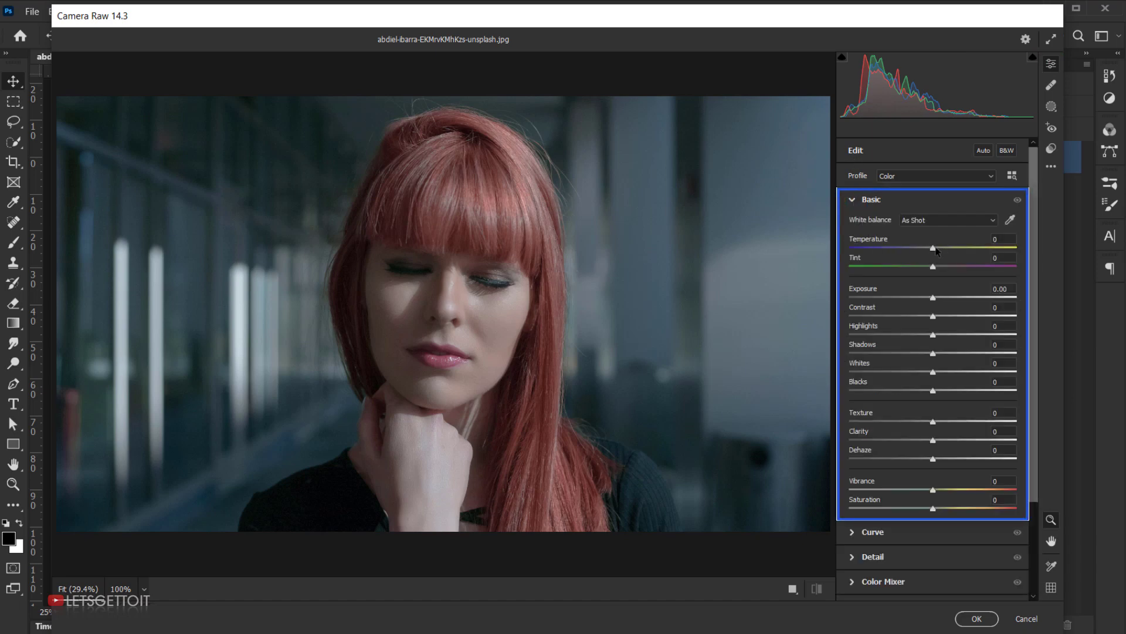
drag(933, 247, 939, 247)
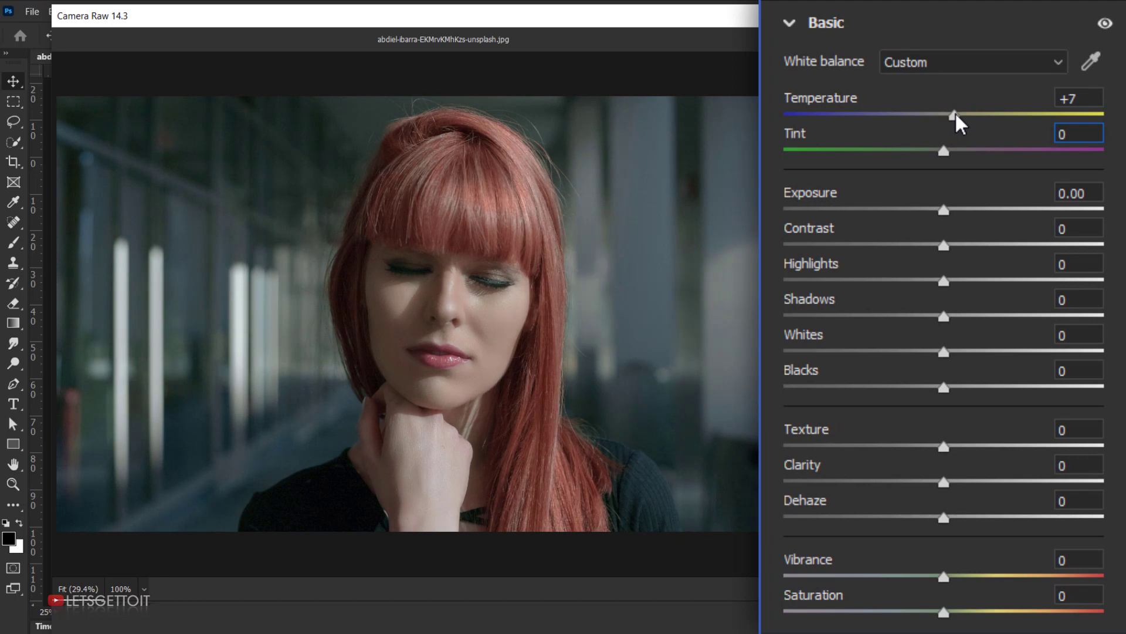
drag(955, 112, 964, 157)
text(+10)
click(1093, 192)
click(1091, 229)
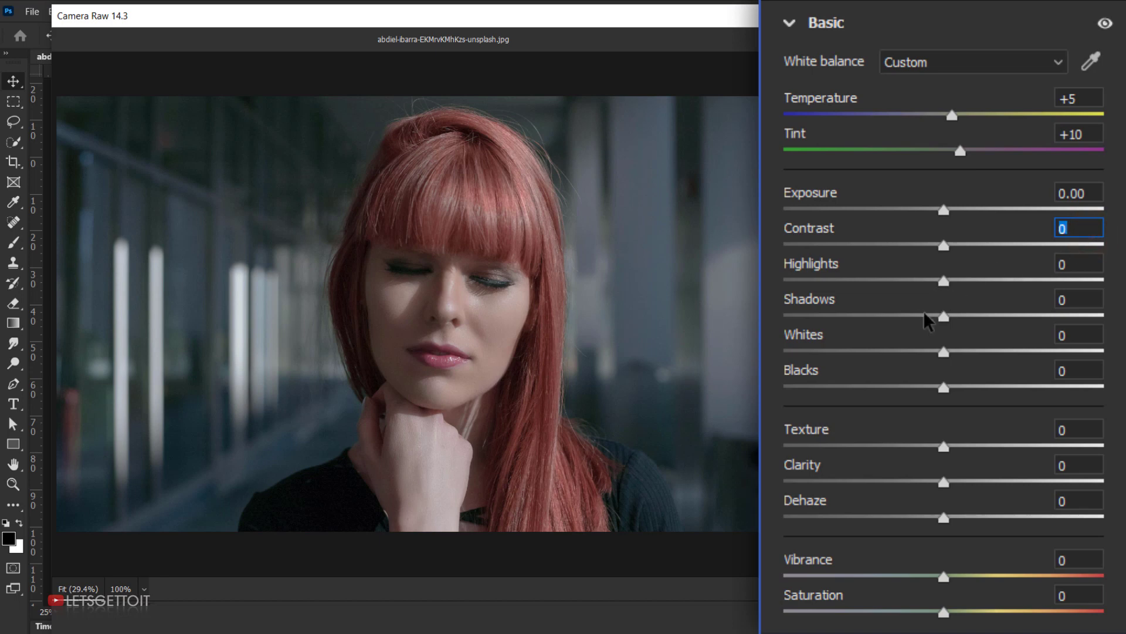
drag(943, 249, 991, 252)
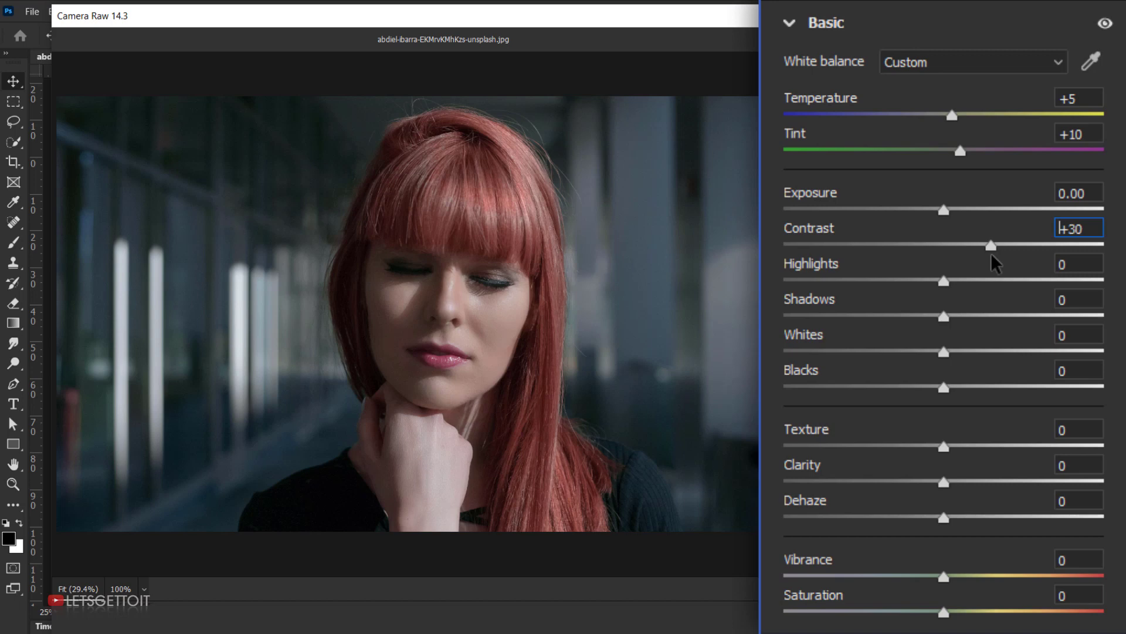
click(1071, 263)
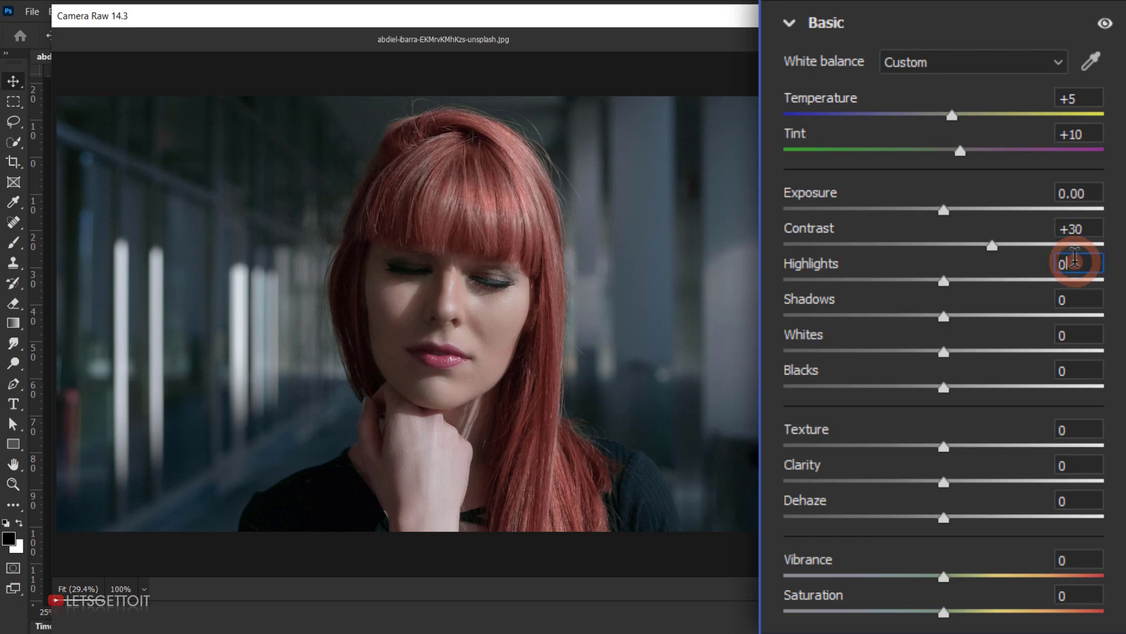
Lower Shadows to -50 and Blacks to -44
click(1086, 298)
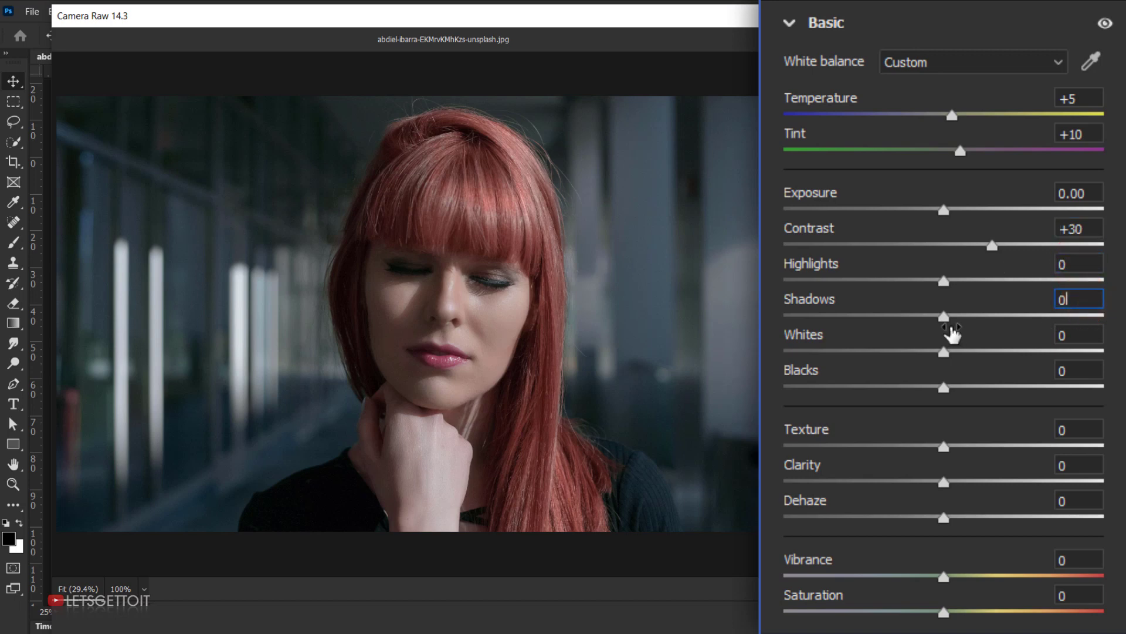
mouse_move(945, 320)
mouse_down()
mouse_move(850, 316)
mouse_move(868, 315)
mouse_up()
click(1090, 300)
click(1086, 335)
click(1084, 369)
drag(949, 388, 882, 392)
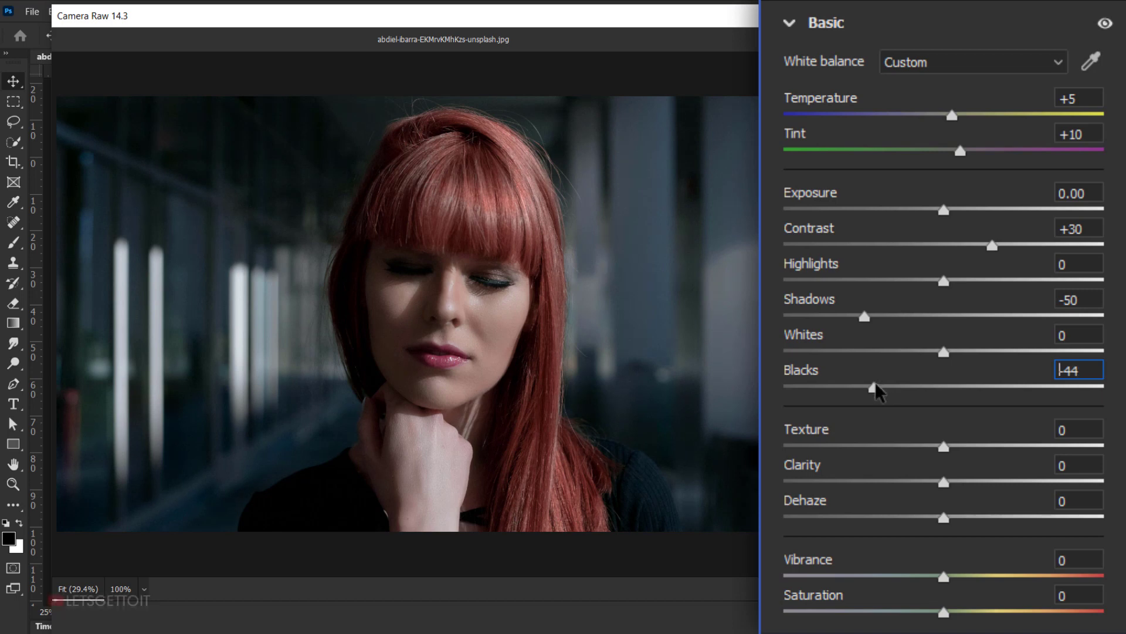
click(1090, 427)
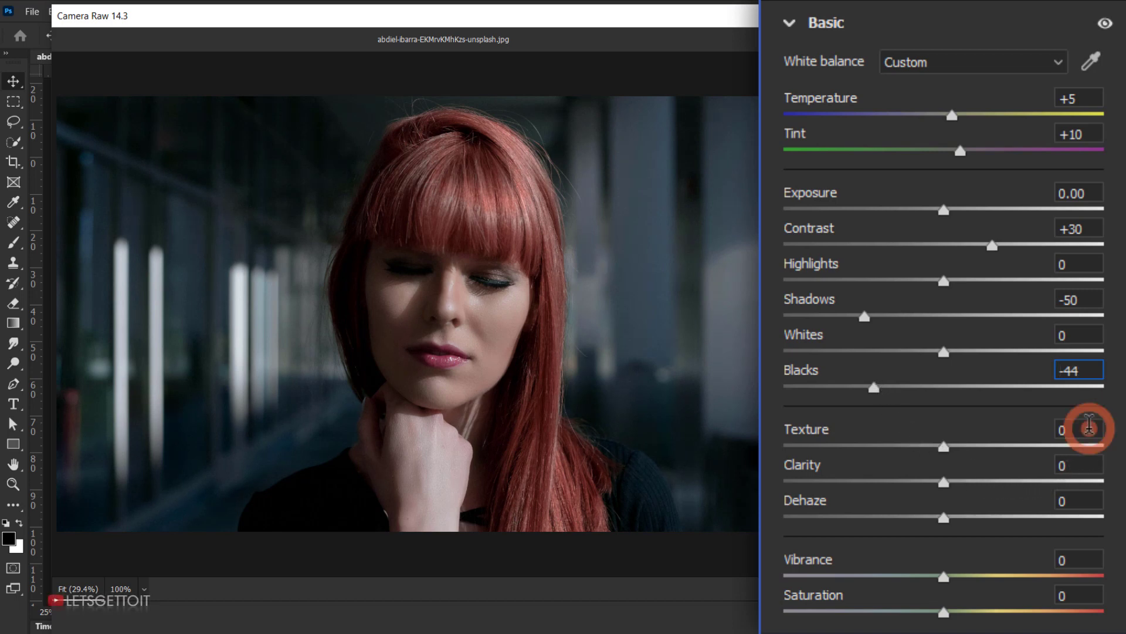
Raise Clarity to +20 and Vibrance to +20
click(1083, 465)
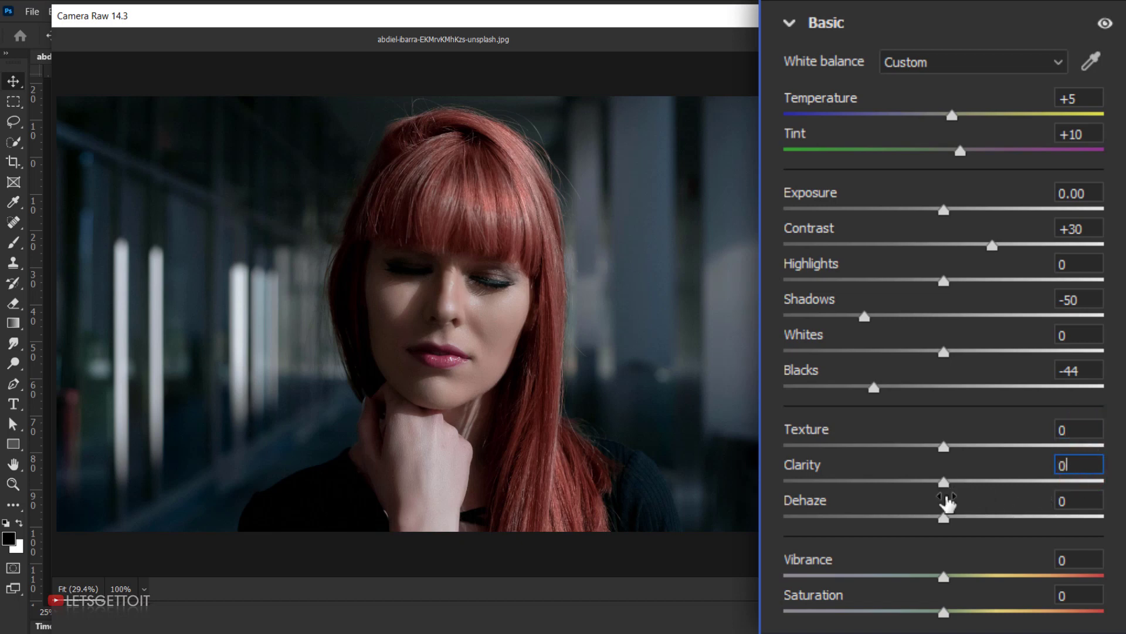
drag(946, 485, 977, 484)
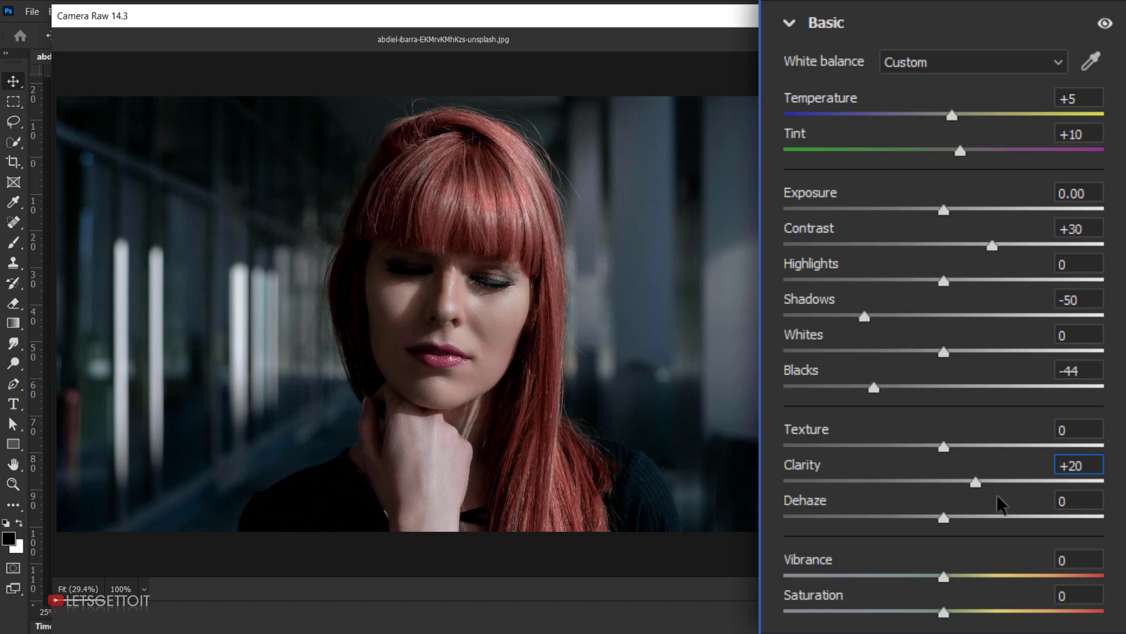
click(1093, 499)
click(1087, 560)
click(944, 577)
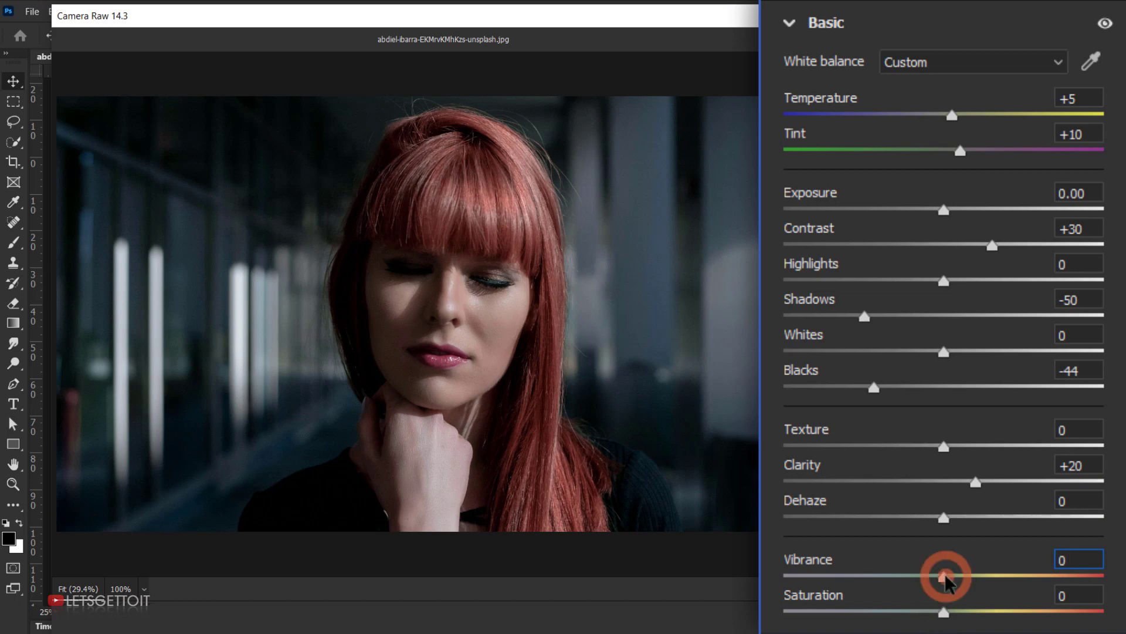
drag(945, 576, 977, 574)
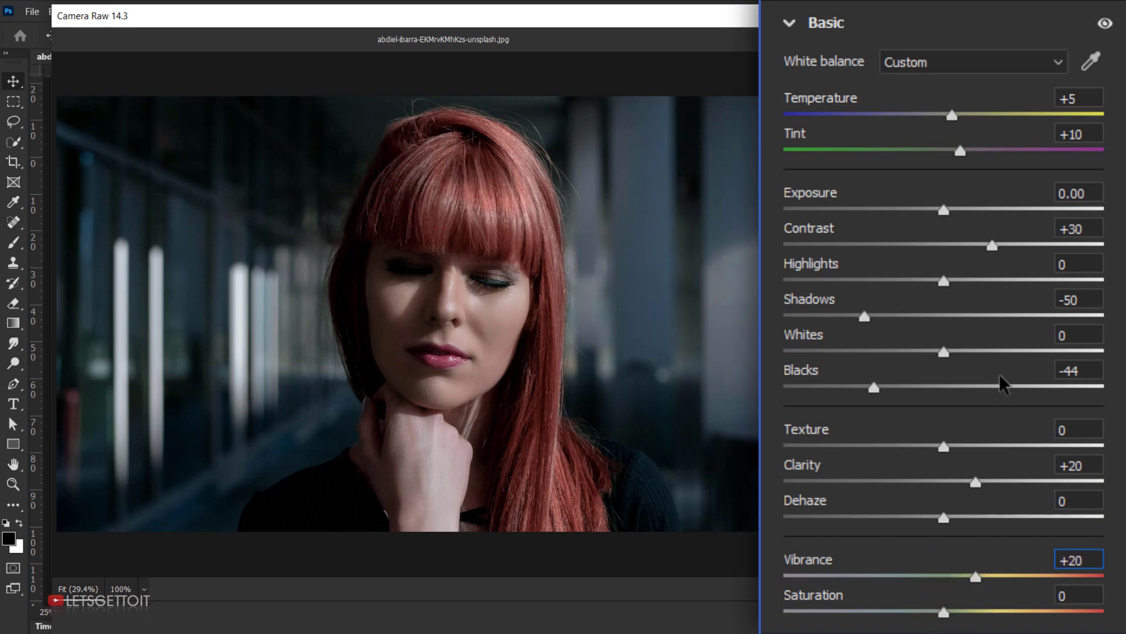
scroll(1000, 376, down, 3)
scroll(999, 375, up, 3)
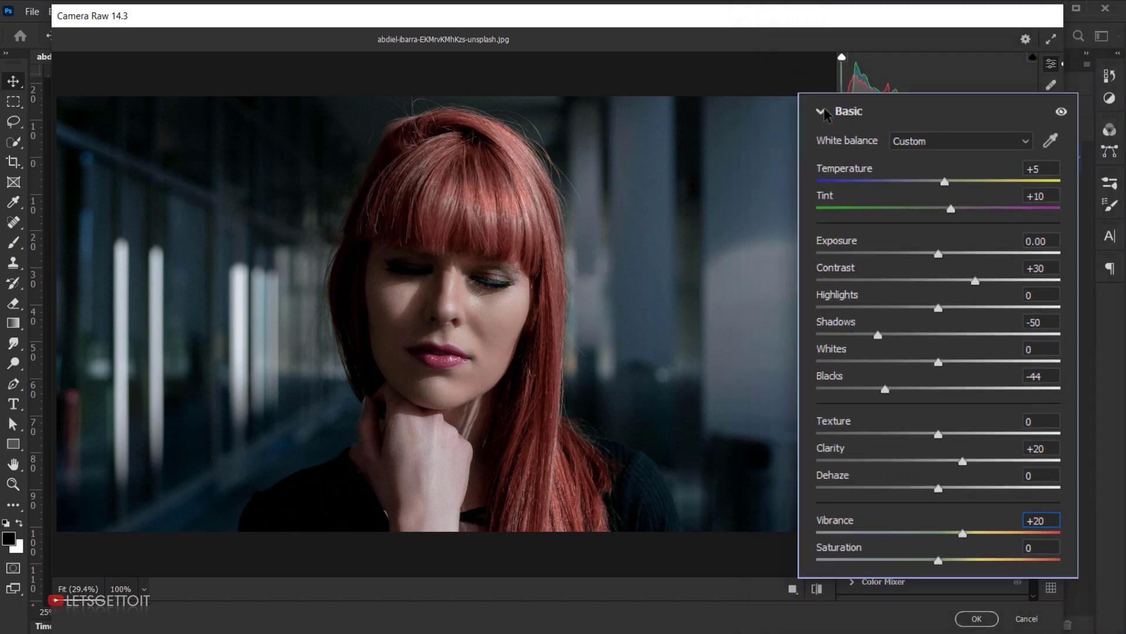
Lift the tone curve's black point to output 16, with a midpoint at 64/64
click(854, 200)
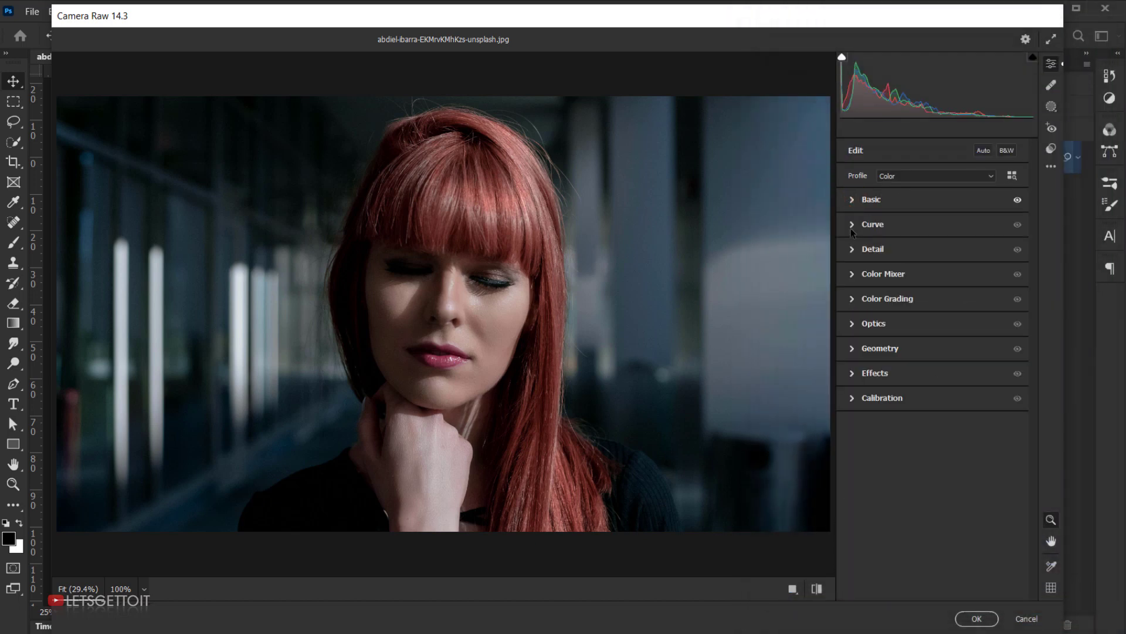
click(851, 227)
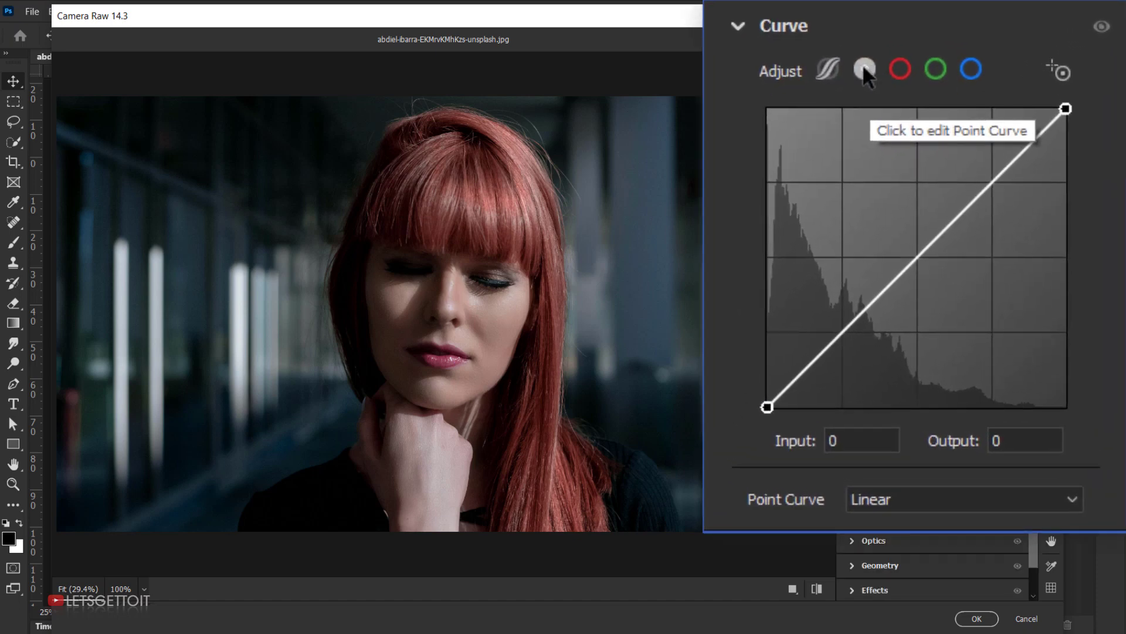
click(846, 333)
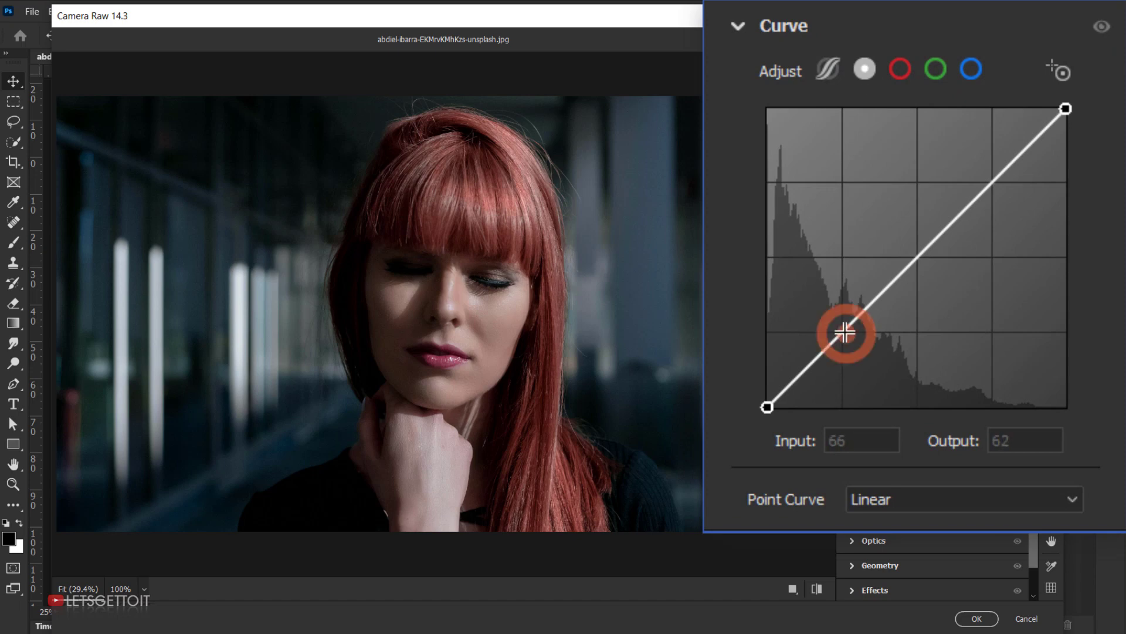
click(768, 406)
drag(767, 407, 767, 387)
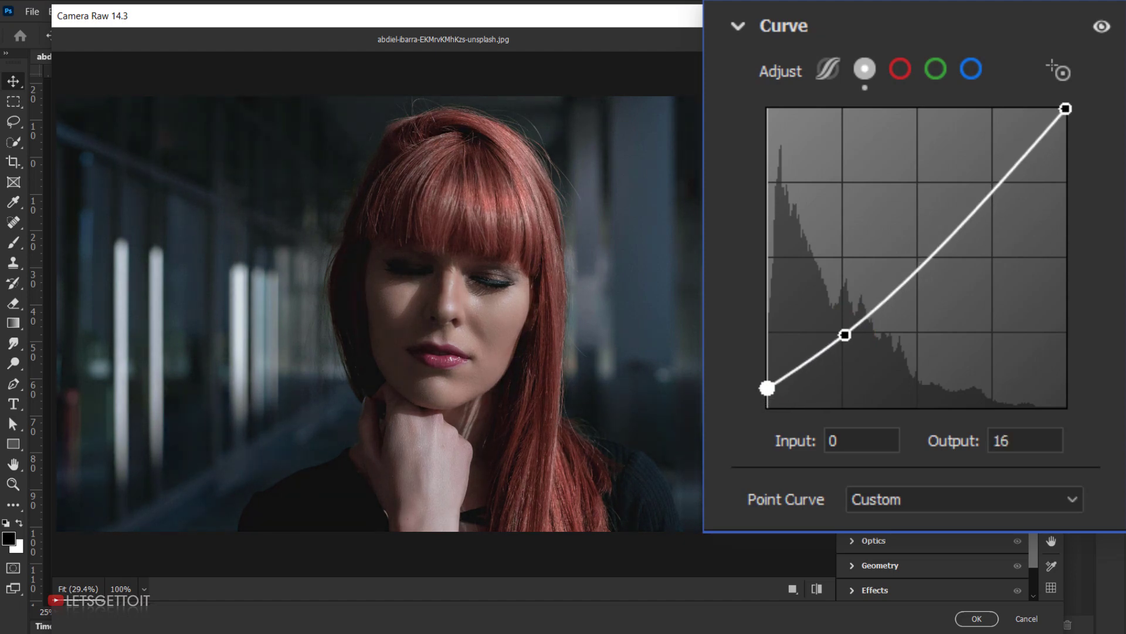
click(1031, 441)
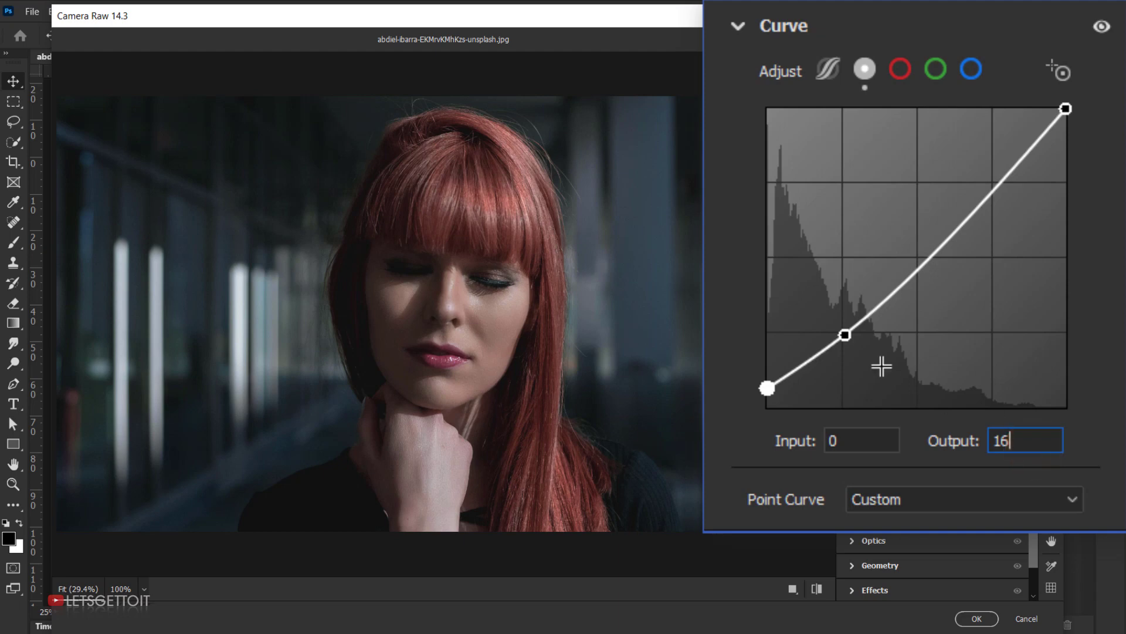
click(847, 334)
key(Left)
key(Left)
key(Left)
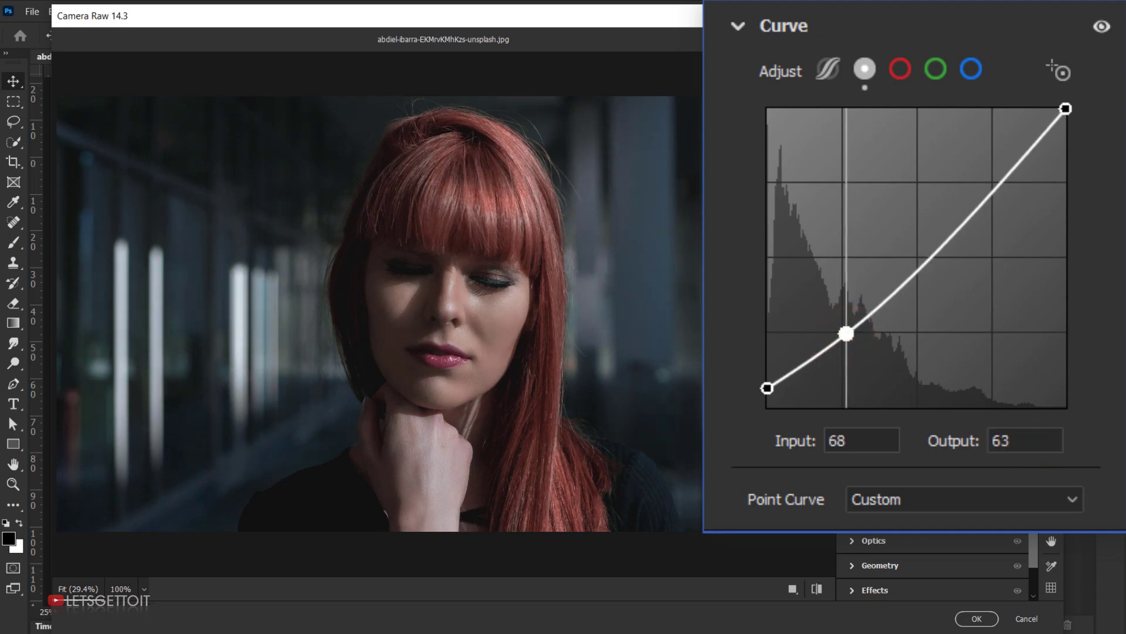
key(Left)
key(Left)
key(Left)
key(Up)
click(867, 441)
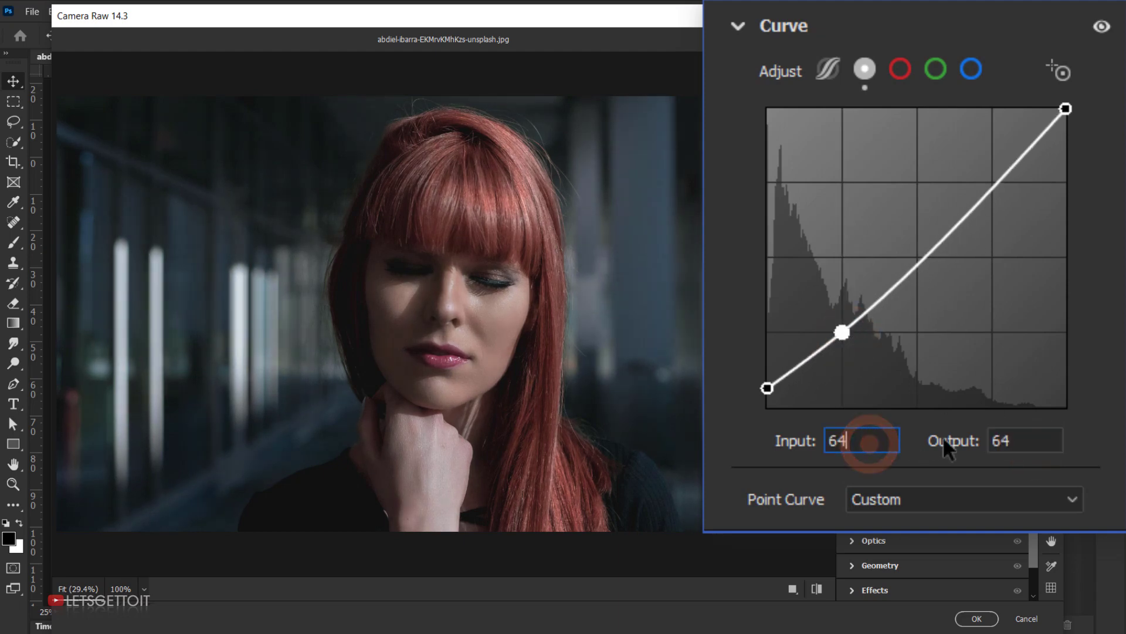
click(1018, 440)
Set Detail sharpening to 30
click(854, 224)
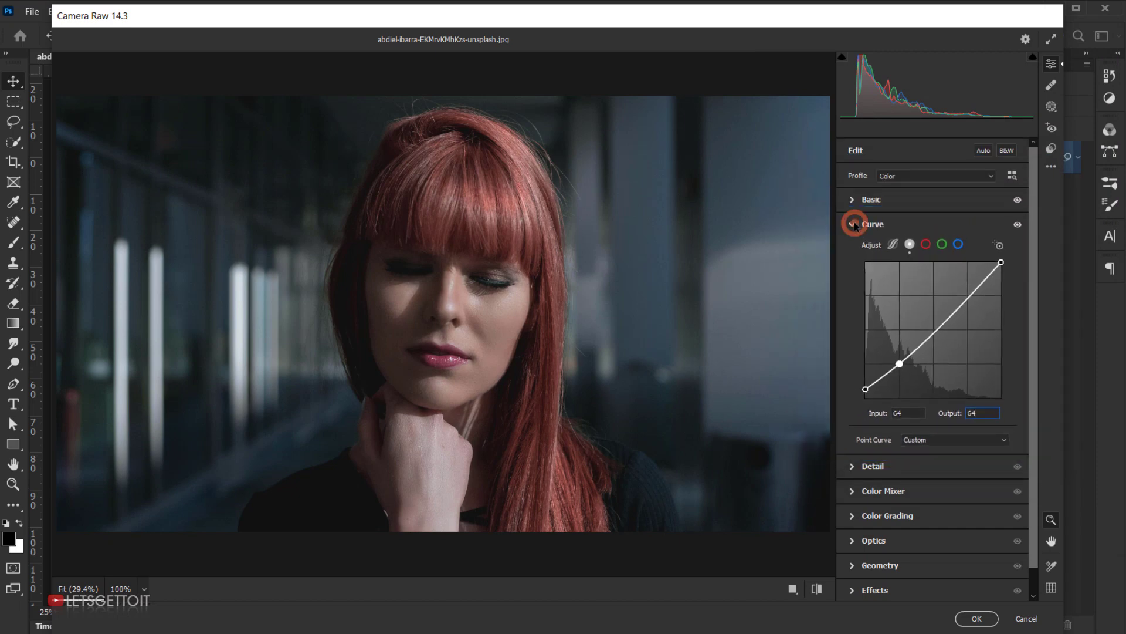
click(853, 252)
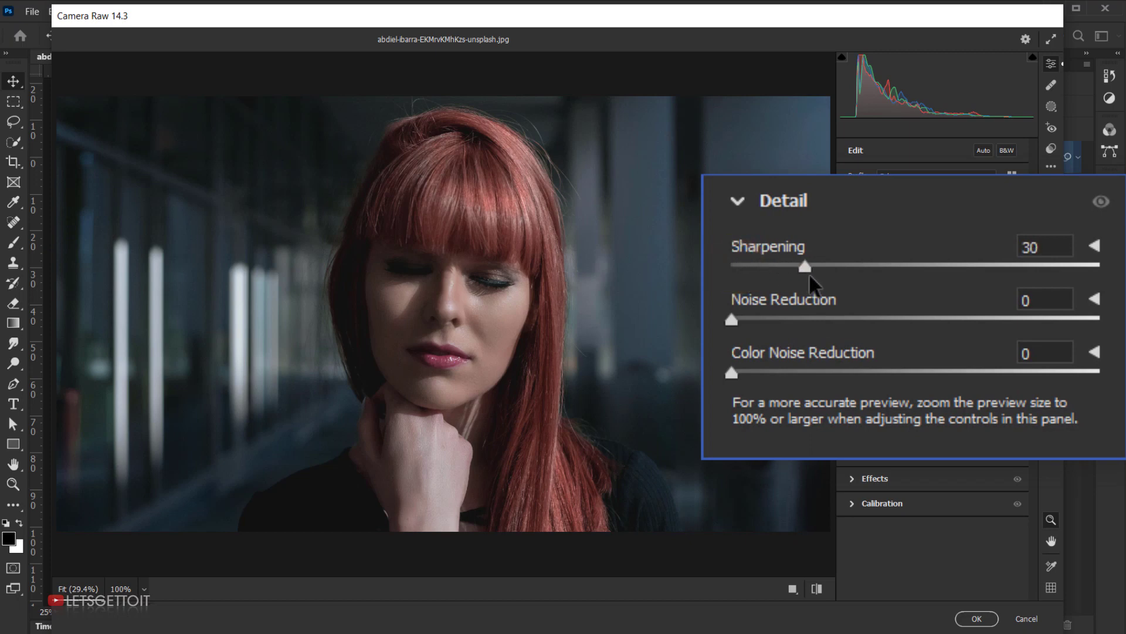
click(1053, 246)
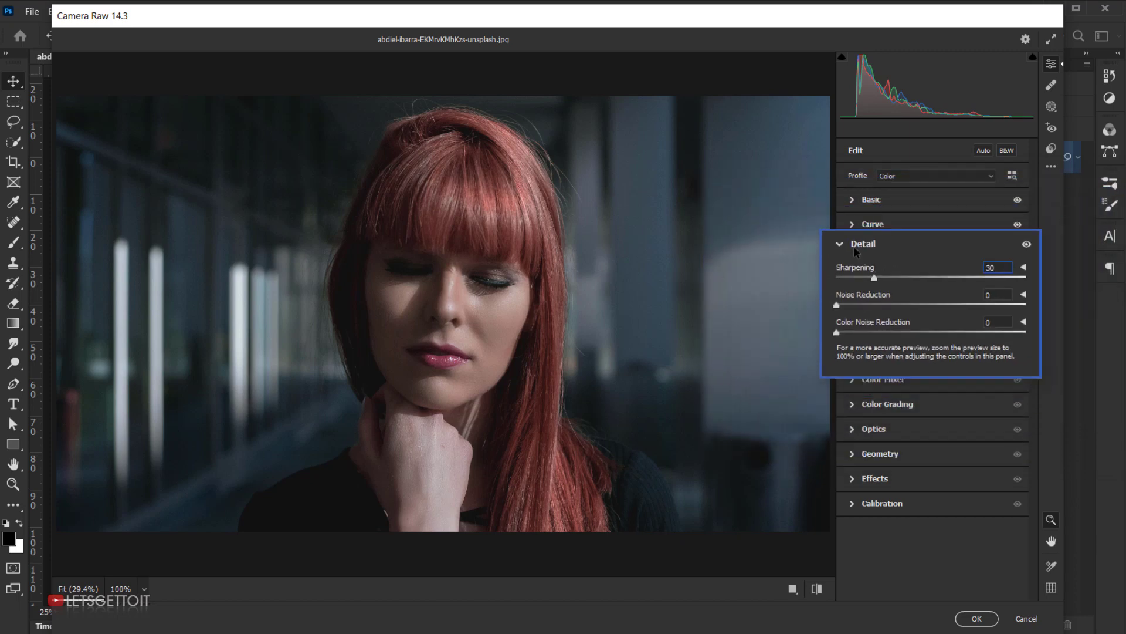
click(856, 250)
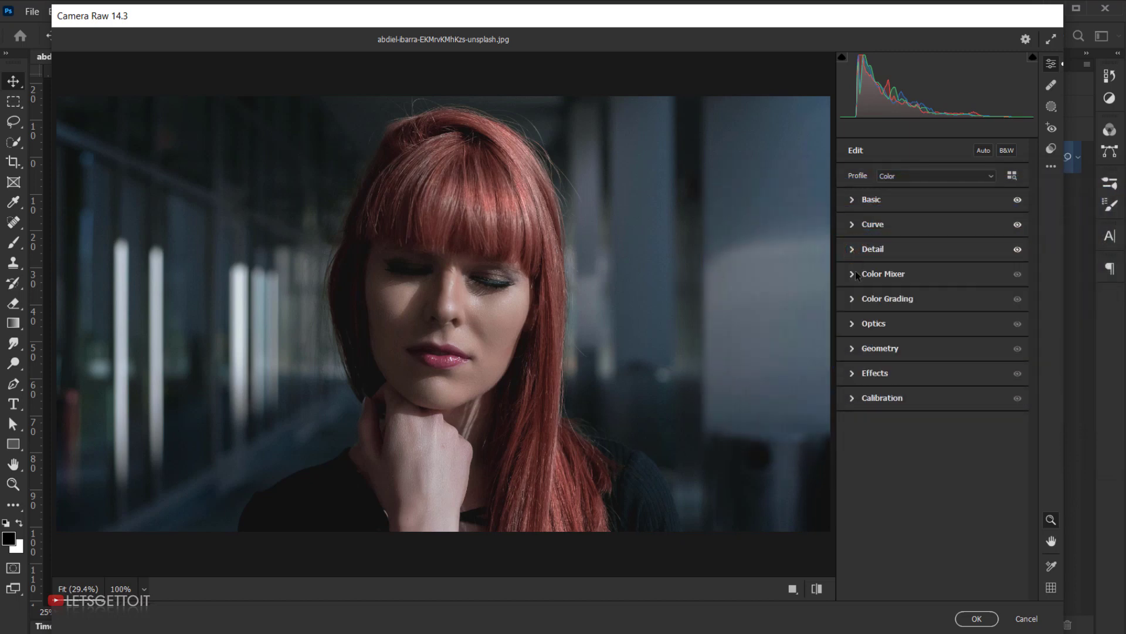
In the Color Mixer, shift Reds hue to +50 and Yellows hue to -100
click(852, 275)
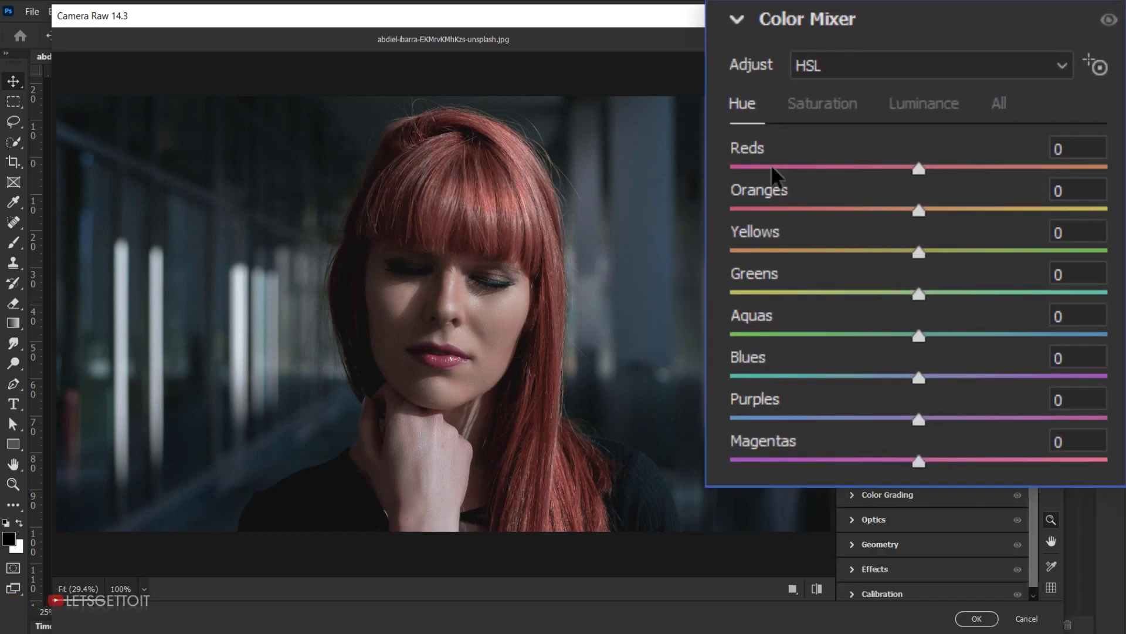
click(920, 170)
drag(925, 171, 1012, 186)
click(1094, 143)
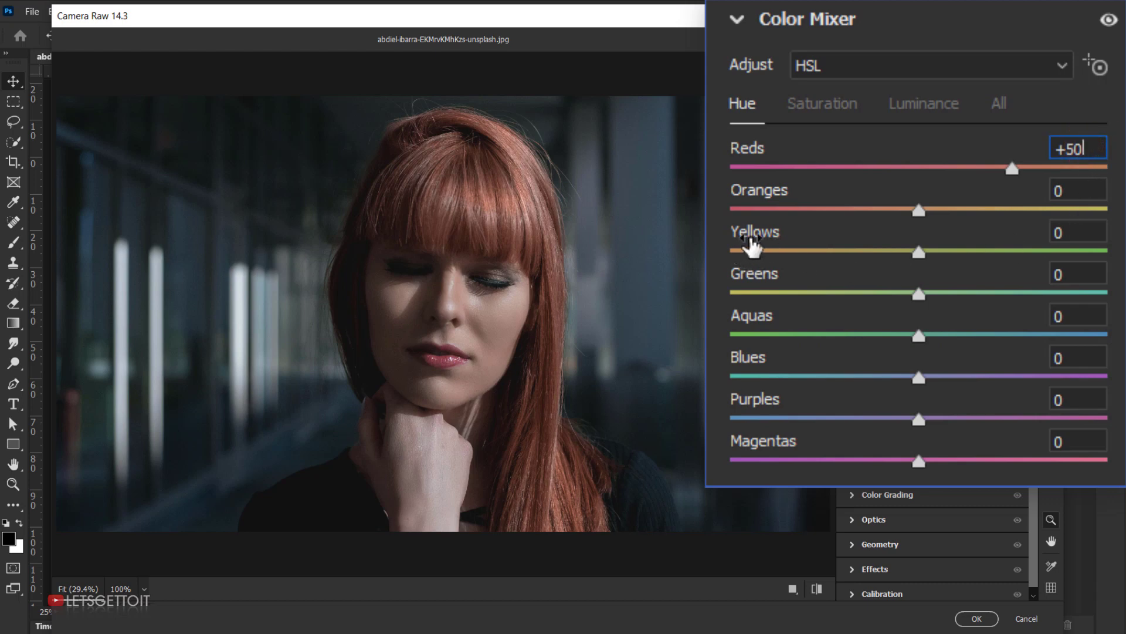
drag(873, 251, 769, 243)
Set Oranges saturation to -30 and Yellows through Magentas saturation to -100
click(830, 108)
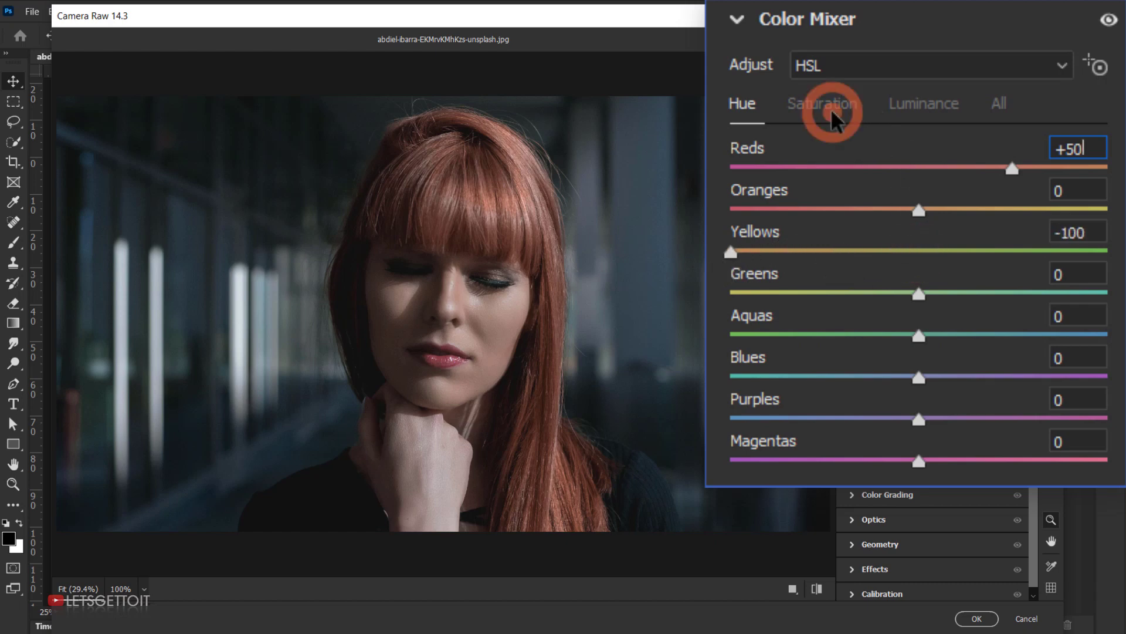
click(1075, 146)
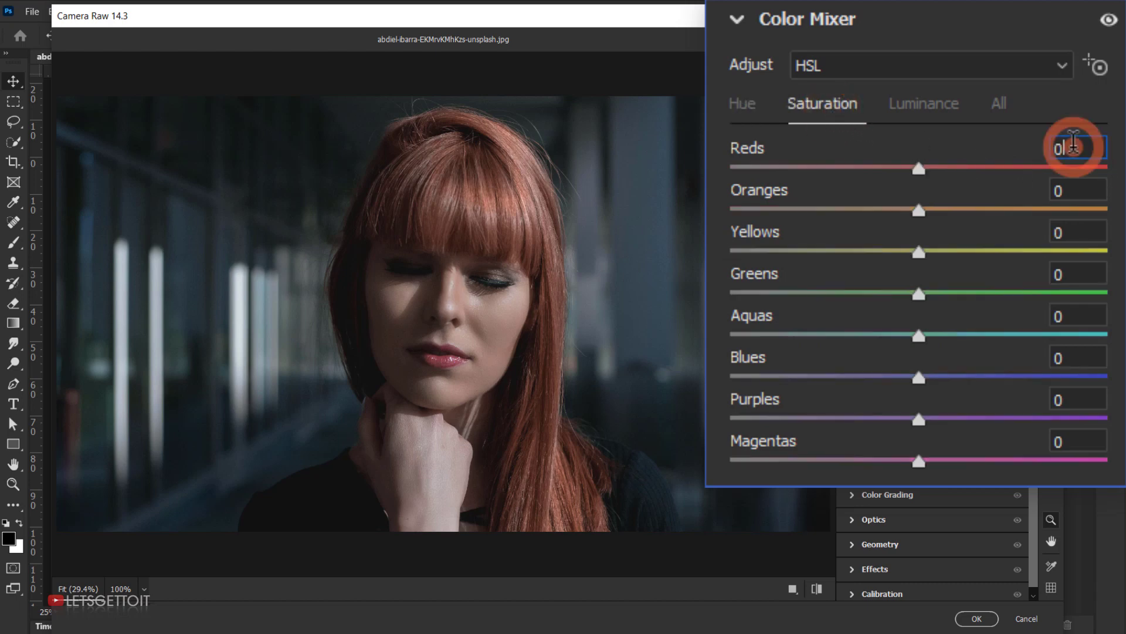
click(1093, 187)
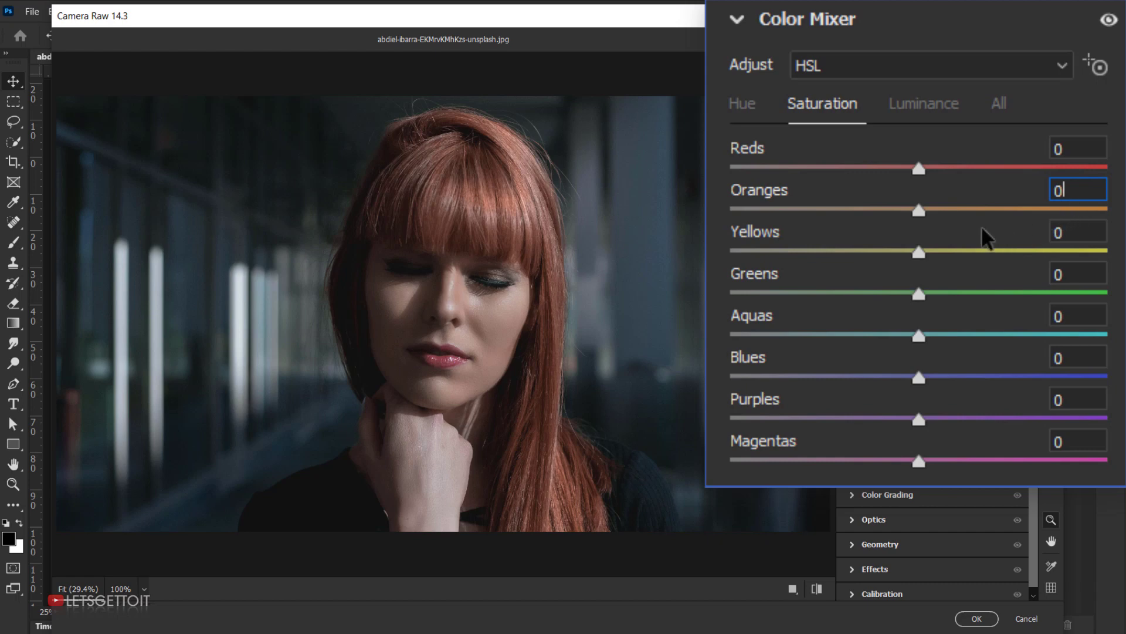
drag(920, 210, 874, 212)
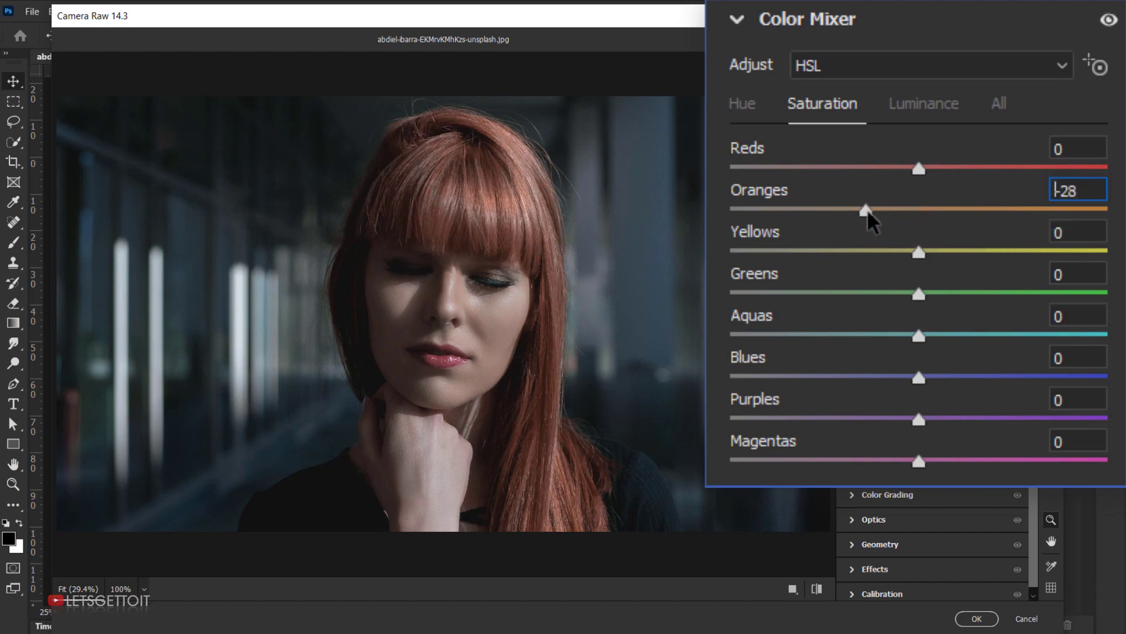
text(-30)
click(1090, 191)
drag(920, 251, 712, 252)
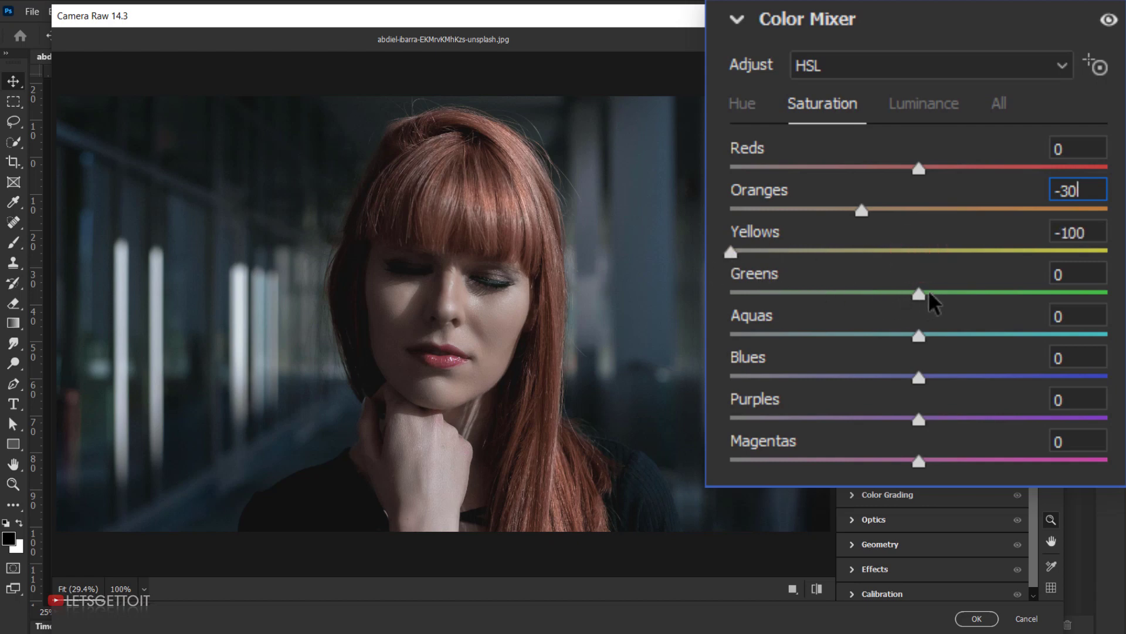
drag(919, 293, 730, 293)
drag(918, 335, 714, 340)
drag(918, 378, 733, 378)
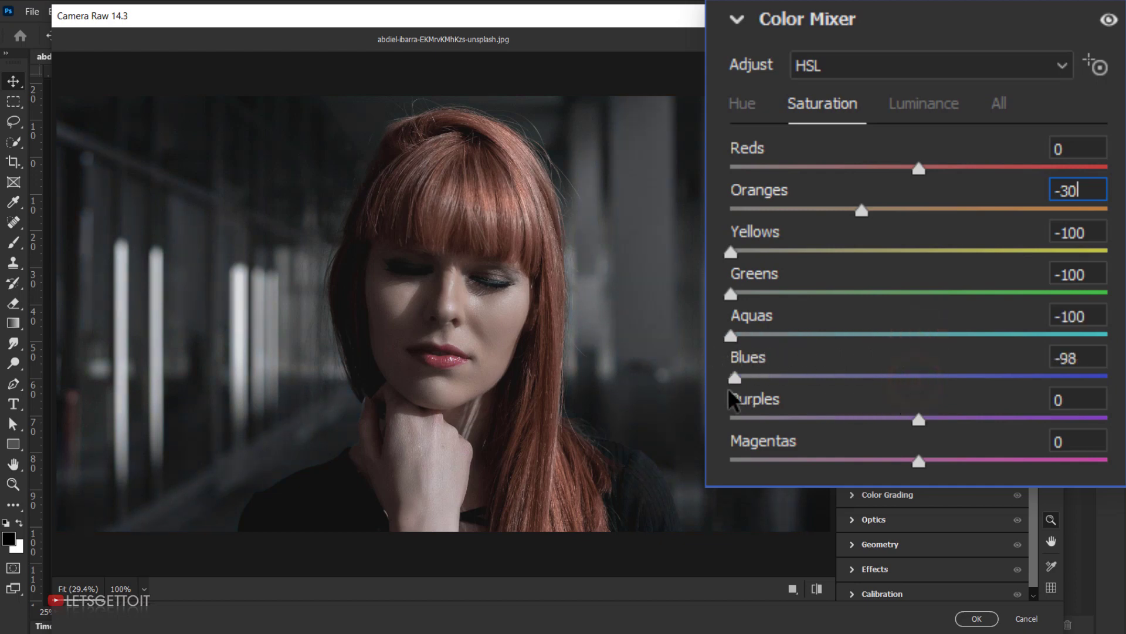
drag(914, 422, 708, 427)
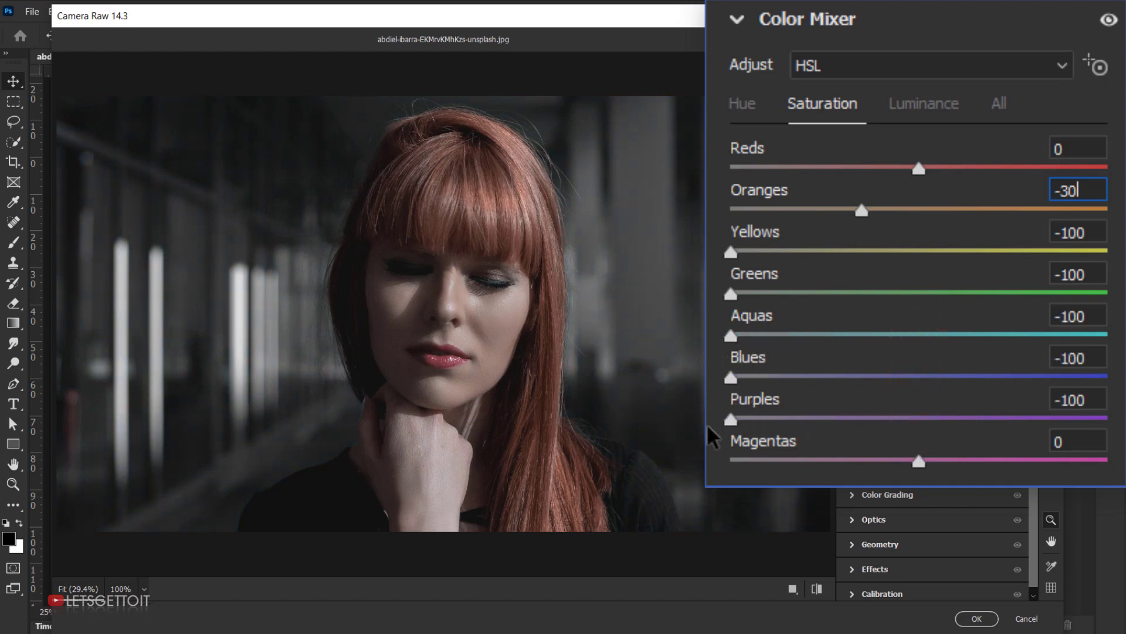
drag(919, 461, 839, 490)
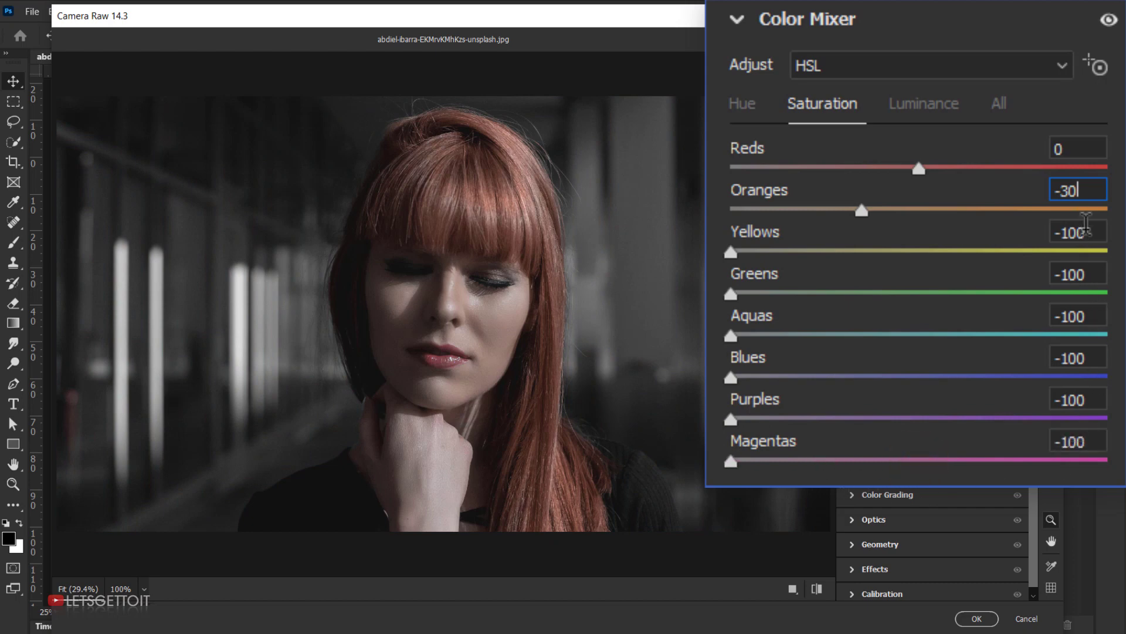
Lower the luminance of all eight colours to -10
click(922, 103)
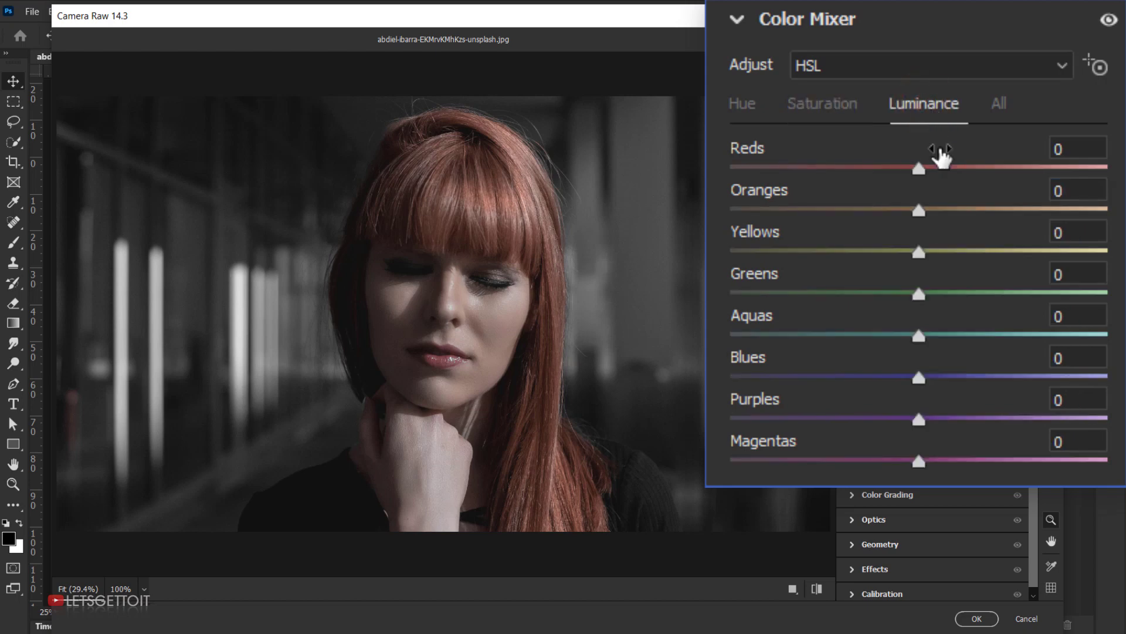
drag(920, 169, 901, 168)
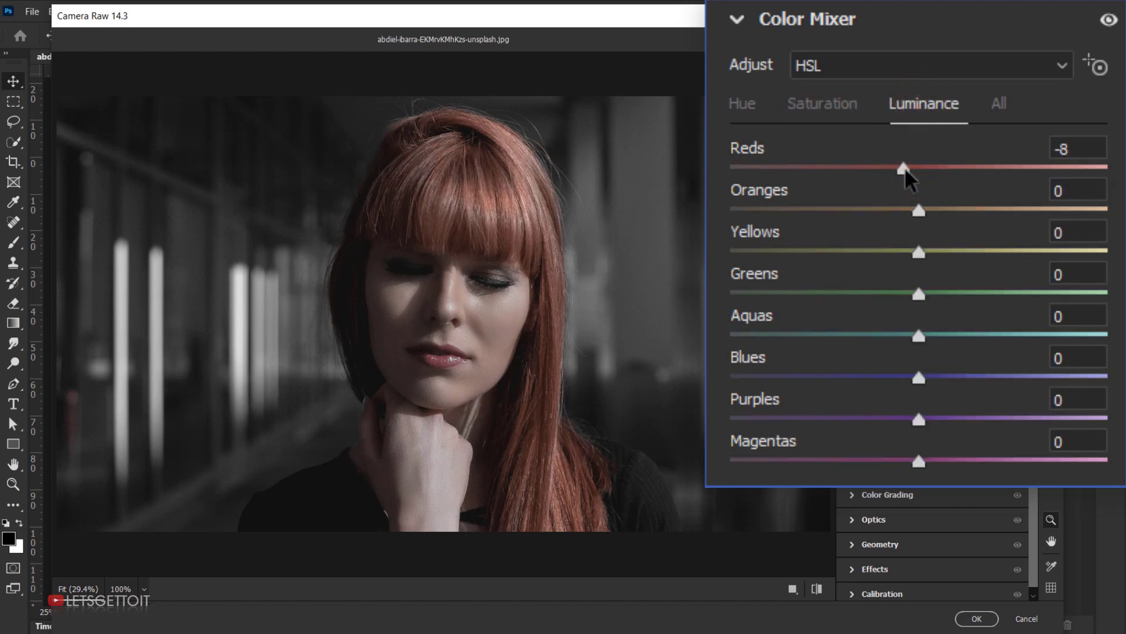
mouse_move(919, 209)
mouse_down()
mouse_move(888, 212)
mouse_move(897, 224)
mouse_move(900, 214)
mouse_up()
drag(919, 253, 900, 253)
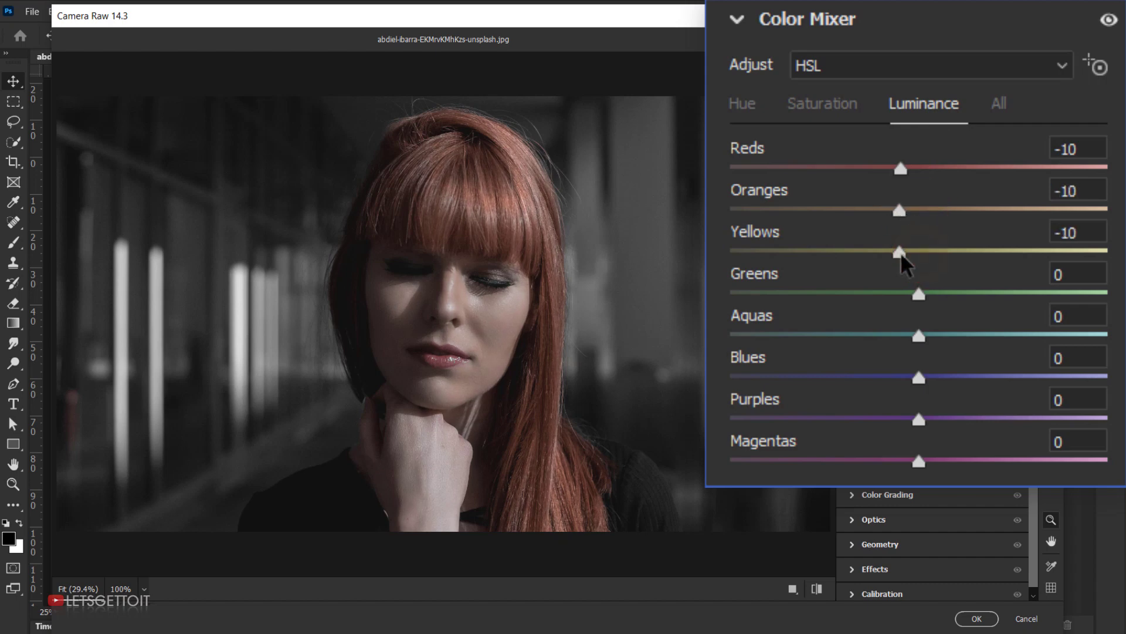
drag(918, 295, 902, 298)
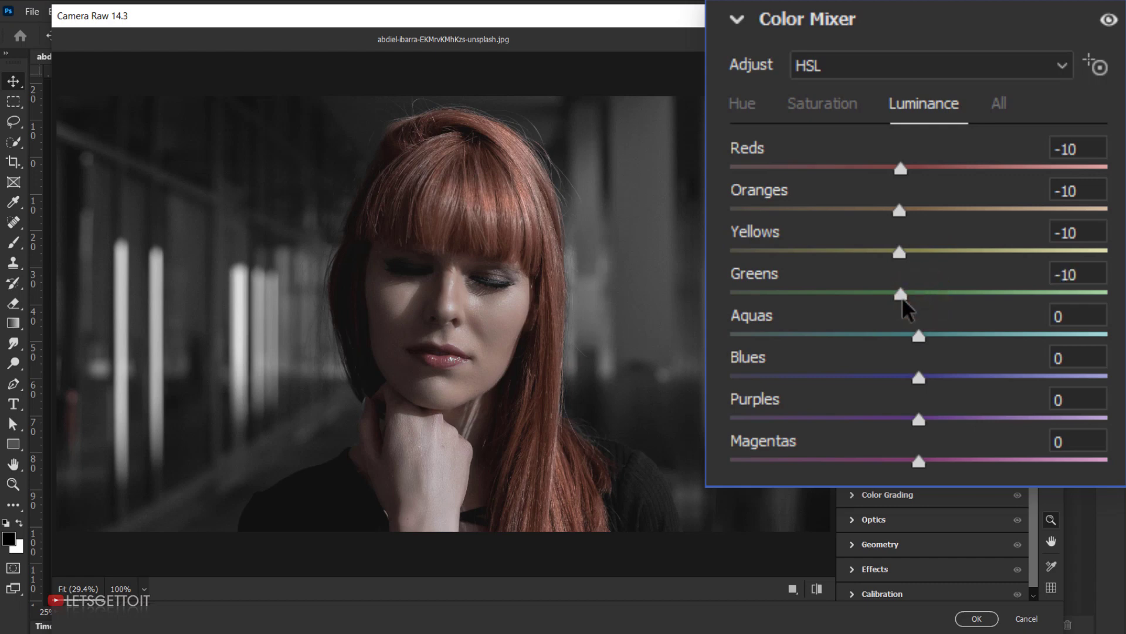
drag(918, 335, 900, 336)
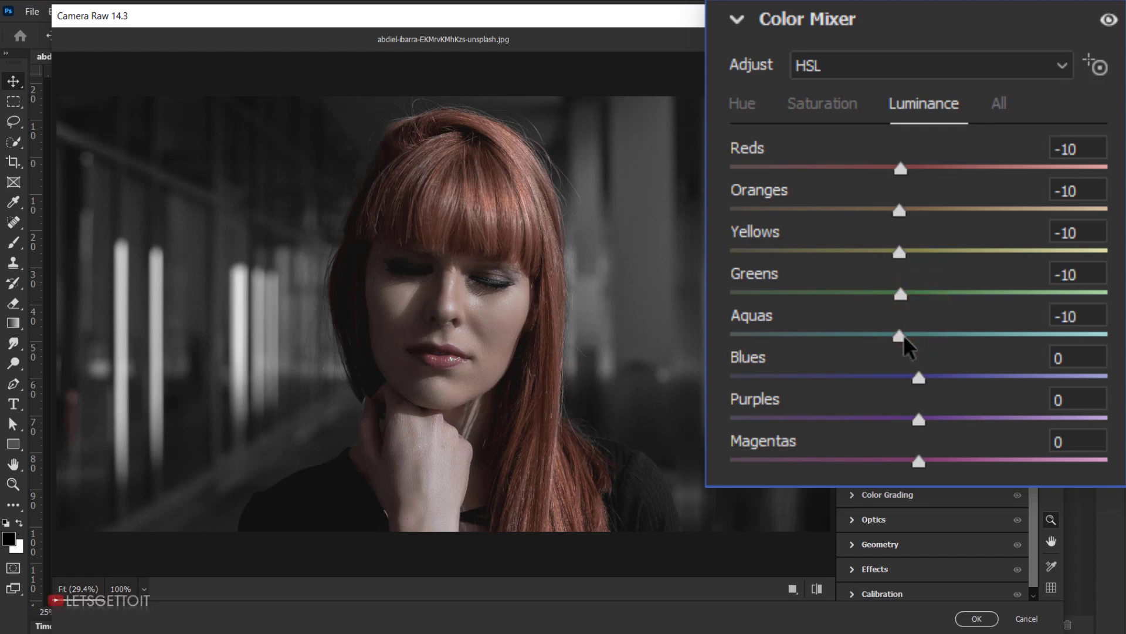
drag(906, 377, 897, 379)
drag(918, 420, 901, 462)
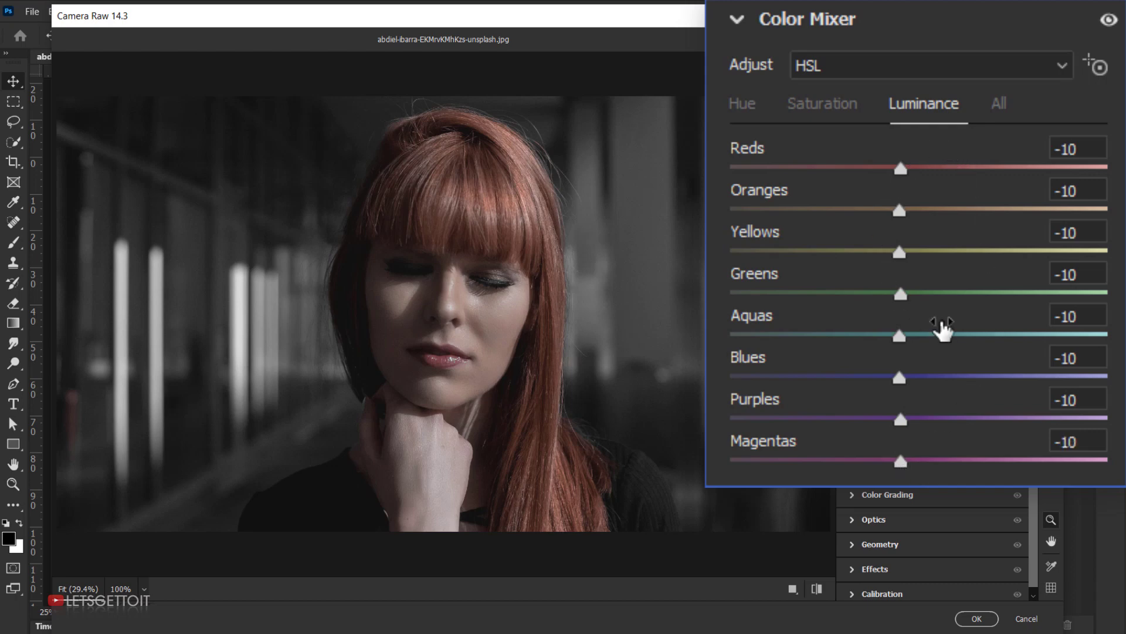
Review the combined HSL values on the All tab, then fold away the Color Mixer
click(994, 151)
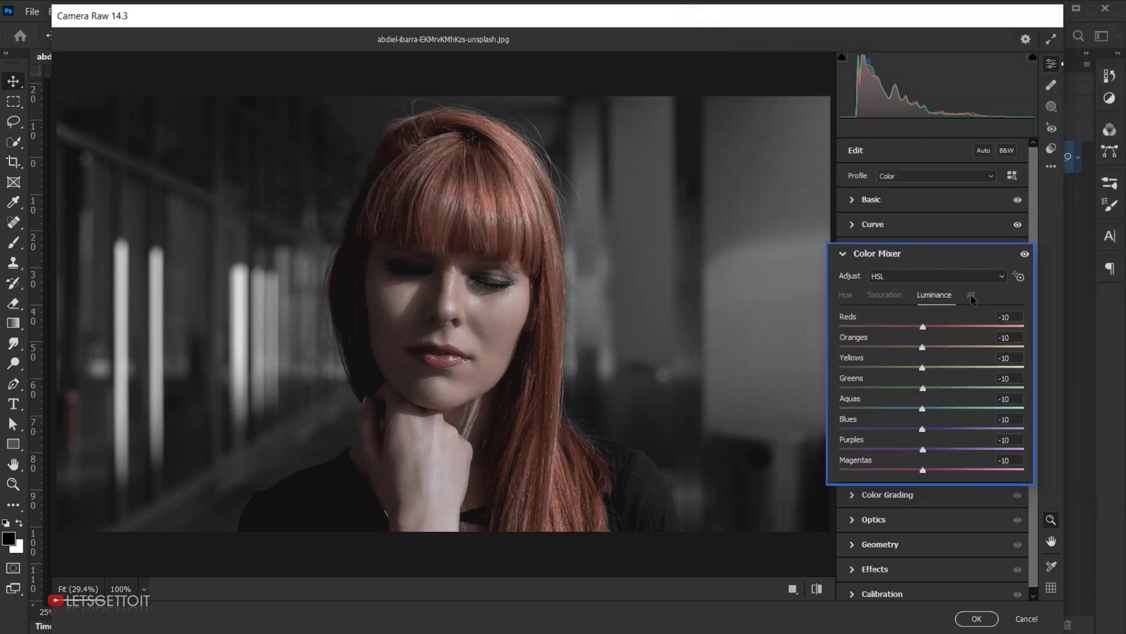
scroll(1011, 396, down, 3)
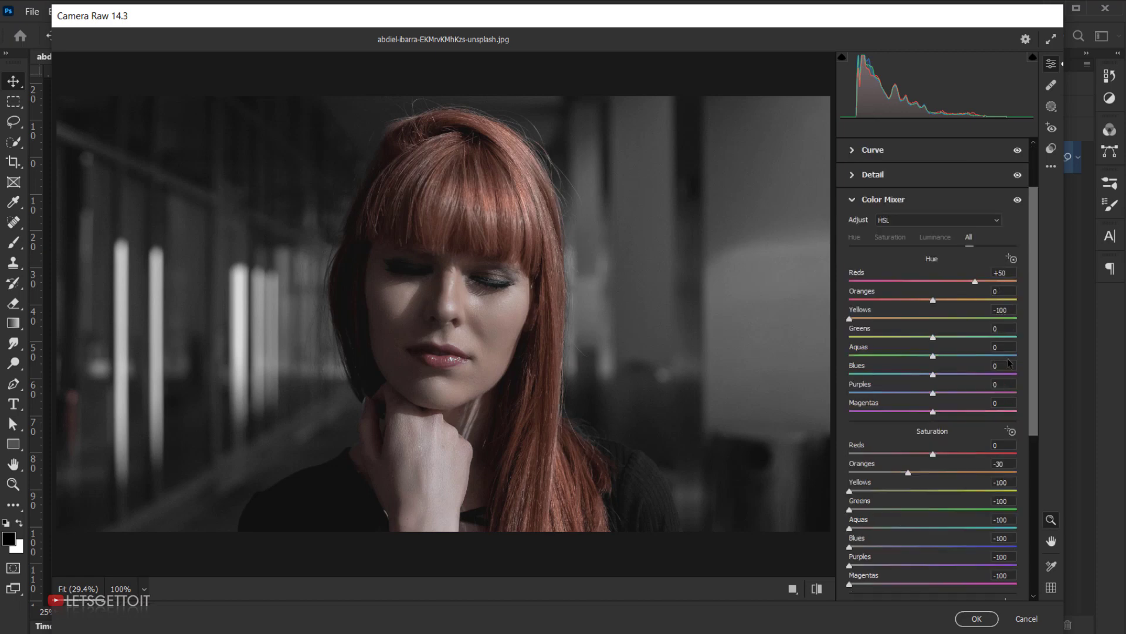
scroll(1007, 362, down, 3)
scroll(993, 382, down, 3)
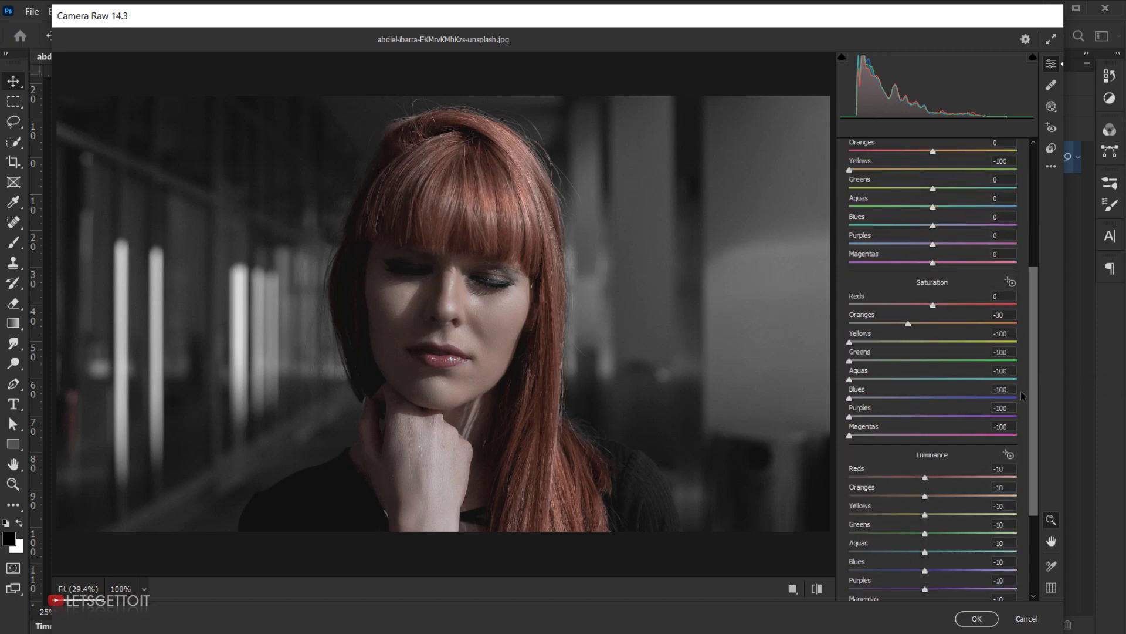
scroll(1021, 390, down, 3)
scroll(1019, 393, down, 3)
scroll(1020, 393, up, 3)
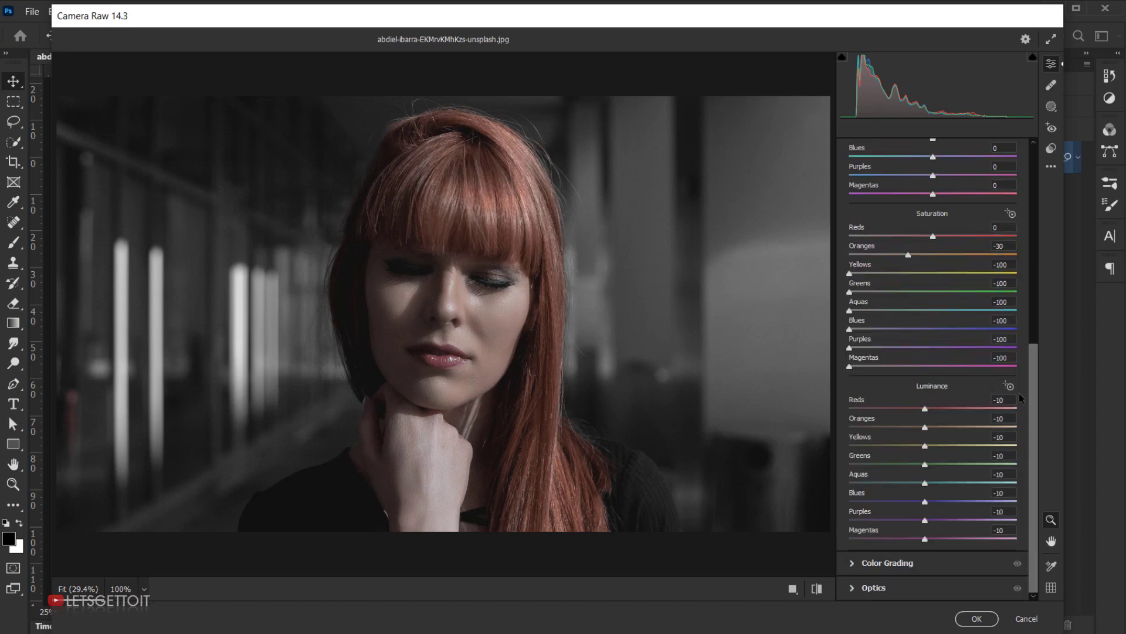
scroll(1019, 393, up, 6)
scroll(1018, 392, up, 3)
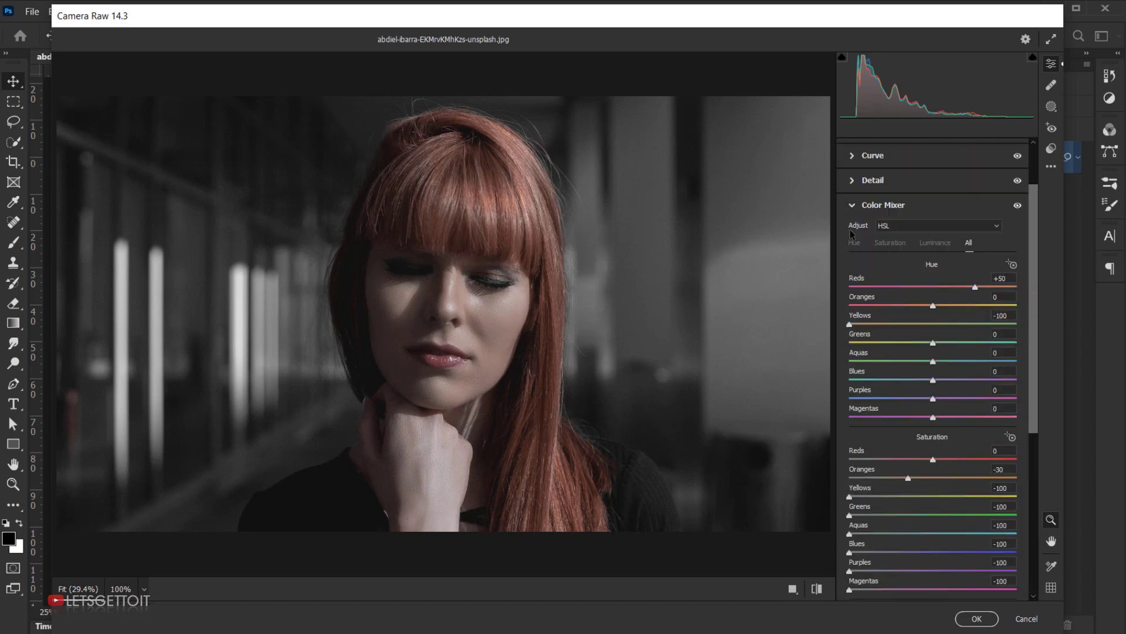
click(854, 205)
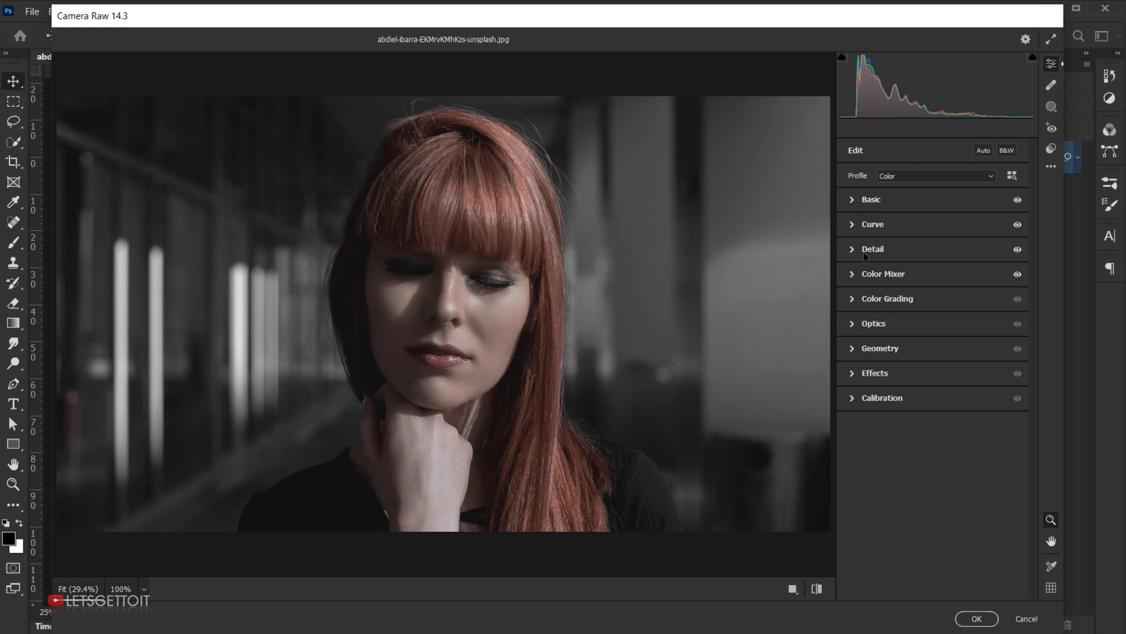
Give the Color Grading highlights hue 30 and saturation 5, then collapse the section
click(850, 299)
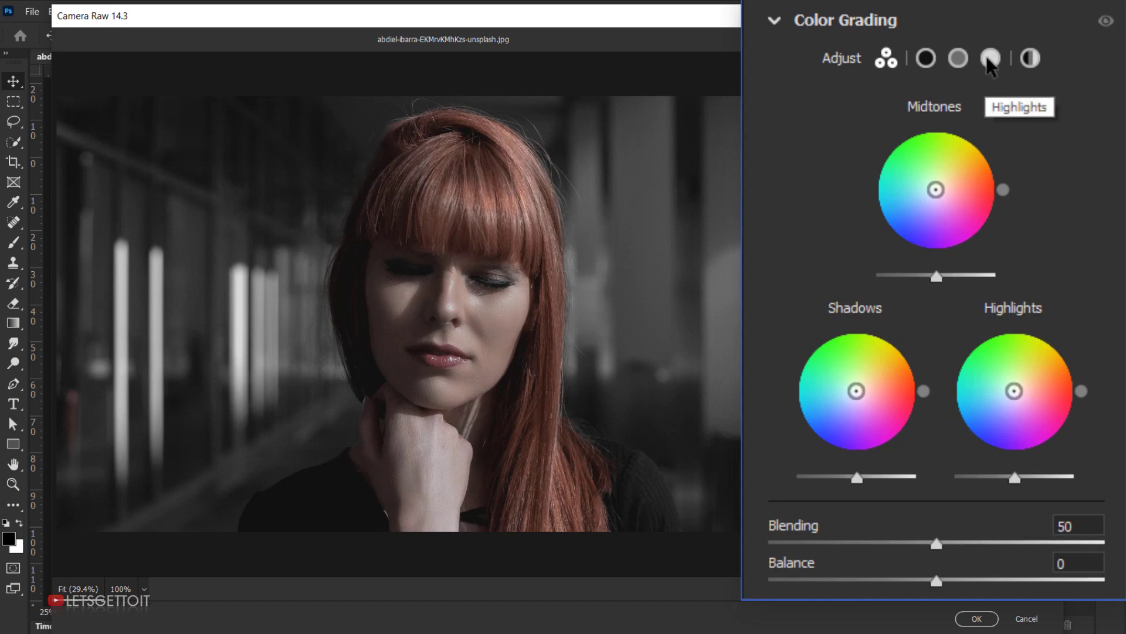
click(989, 59)
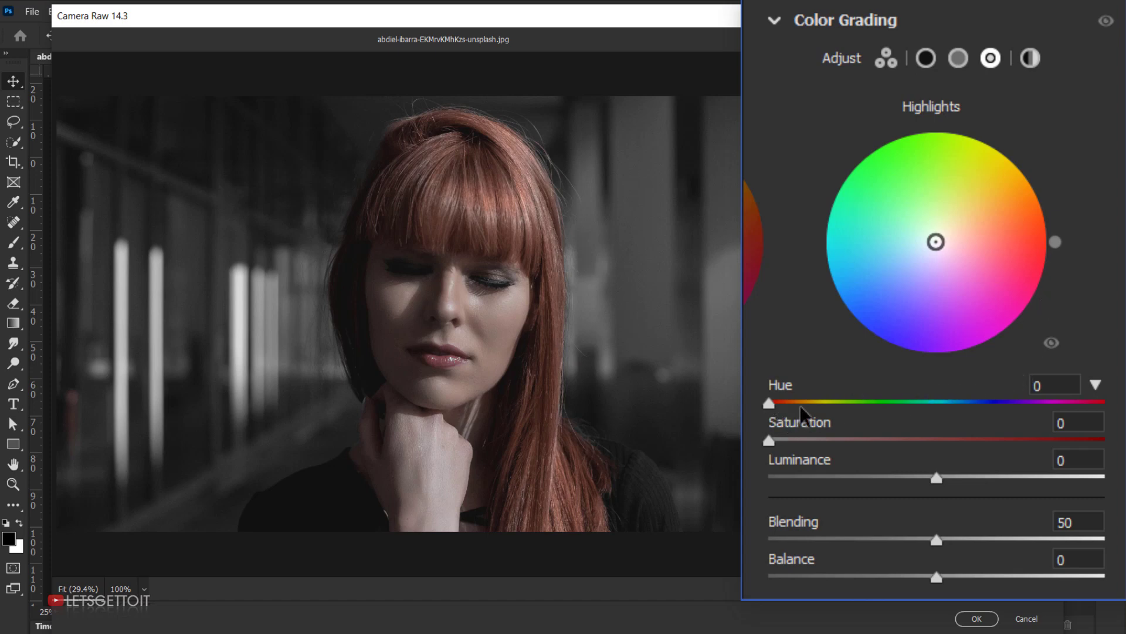
click(1094, 387)
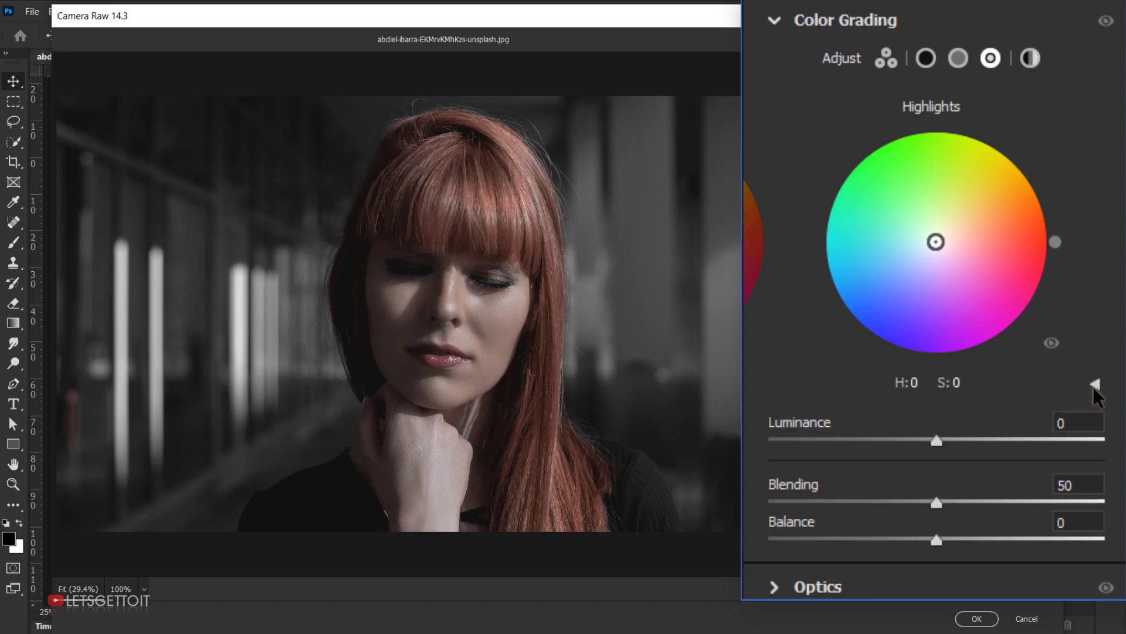
click(1095, 387)
drag(774, 404, 793, 406)
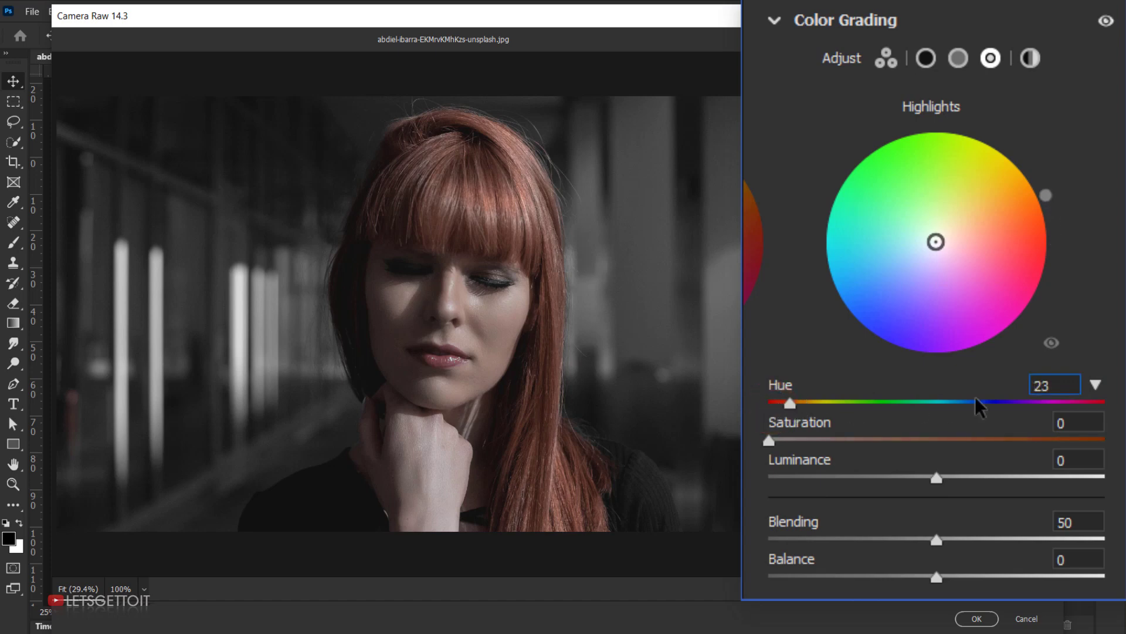
click(1050, 384)
text(30)
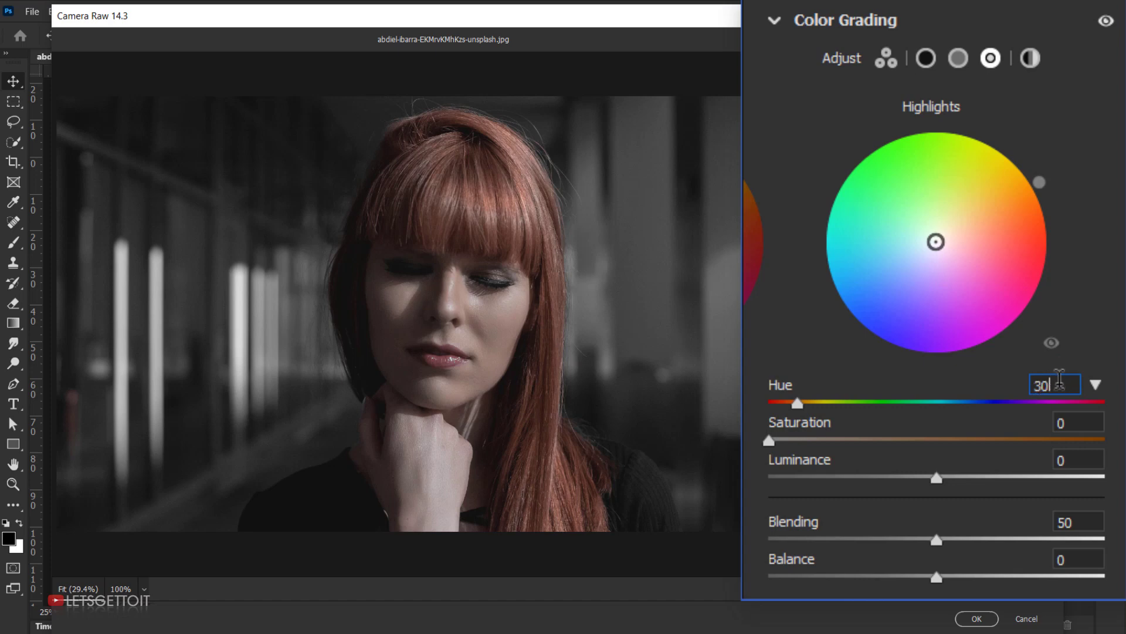
click(769, 439)
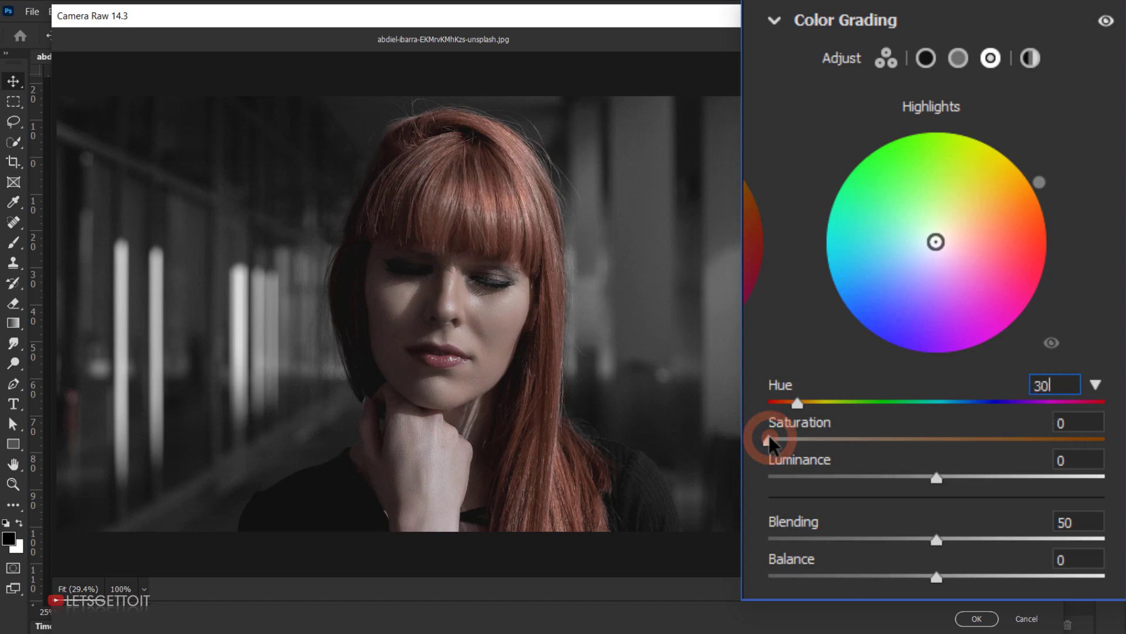
drag(769, 439, 787, 447)
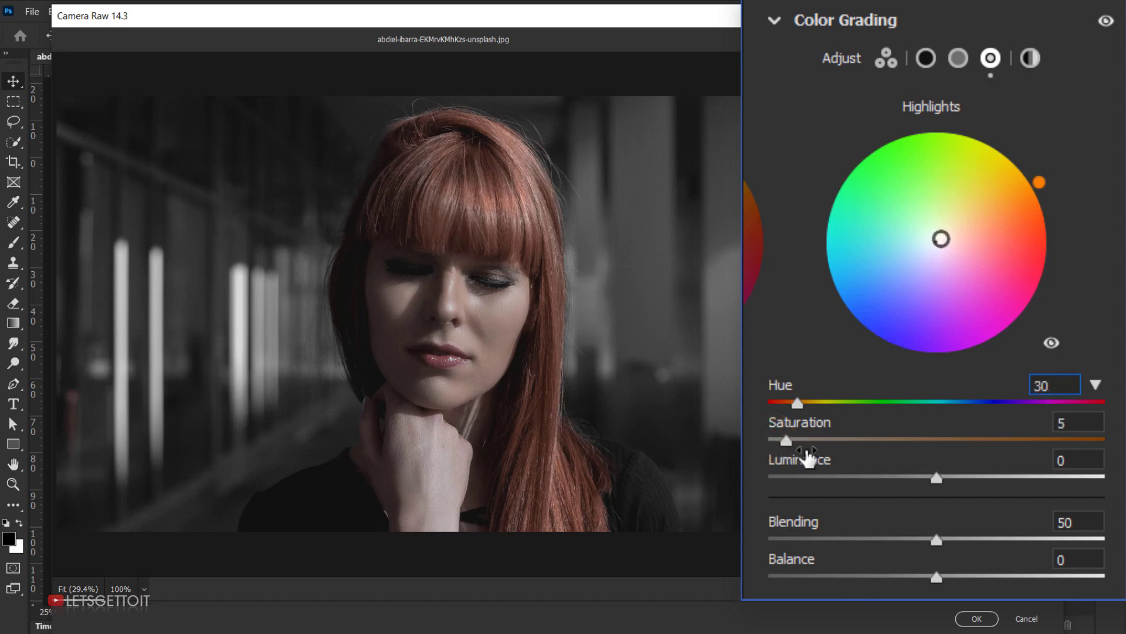
click(1090, 421)
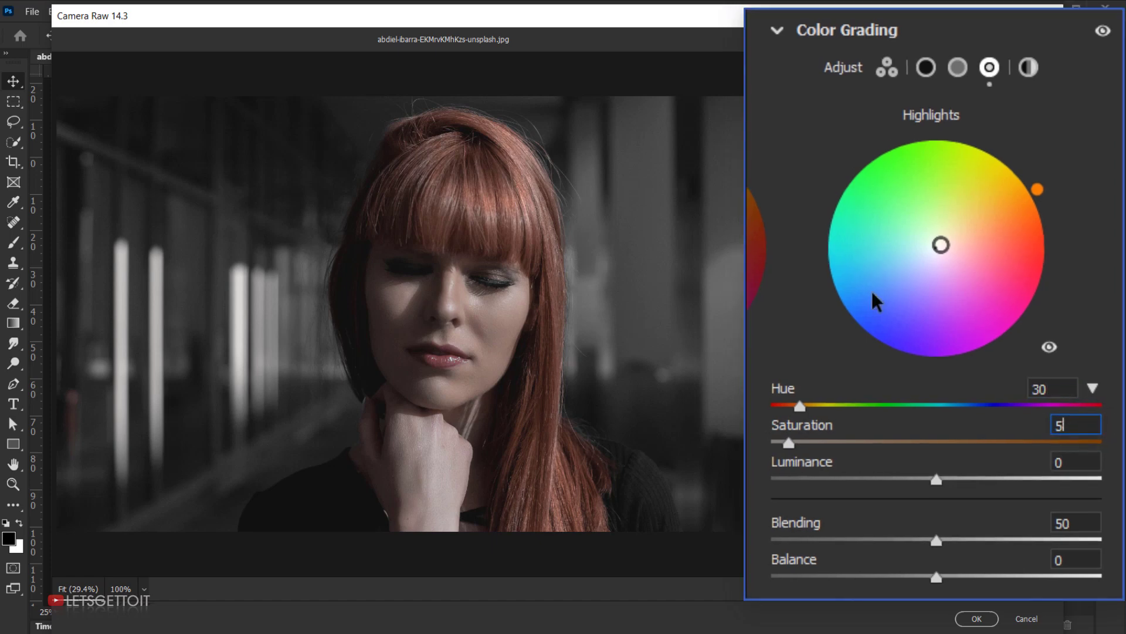
click(855, 298)
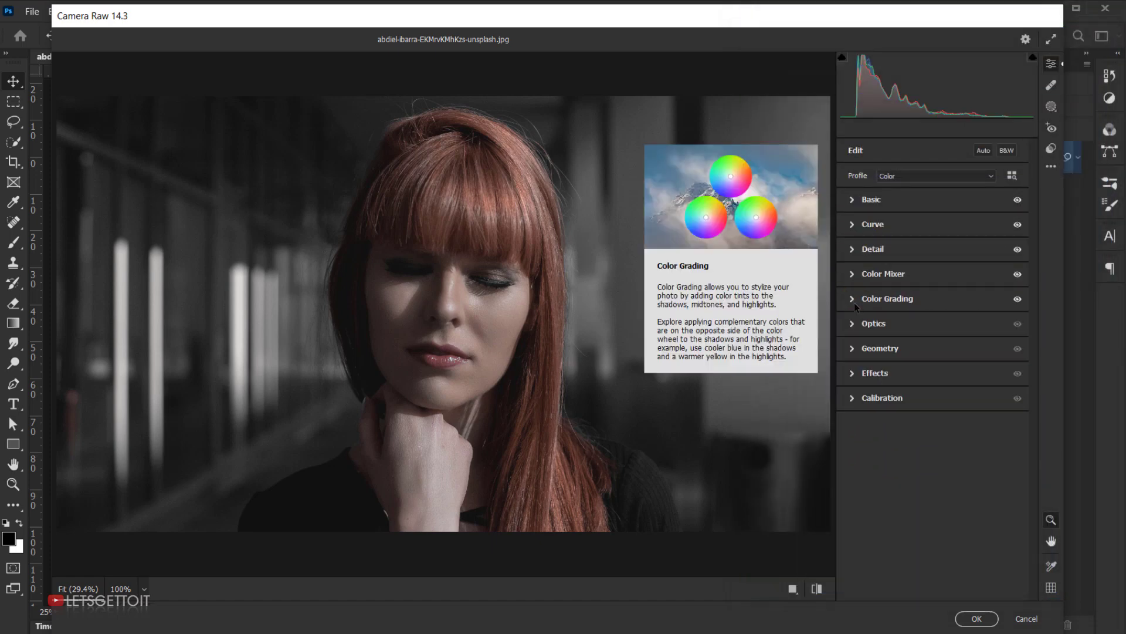
Add an Optics lens vignette of -50 with midpoint 50 to darken the portrait's edges
click(854, 323)
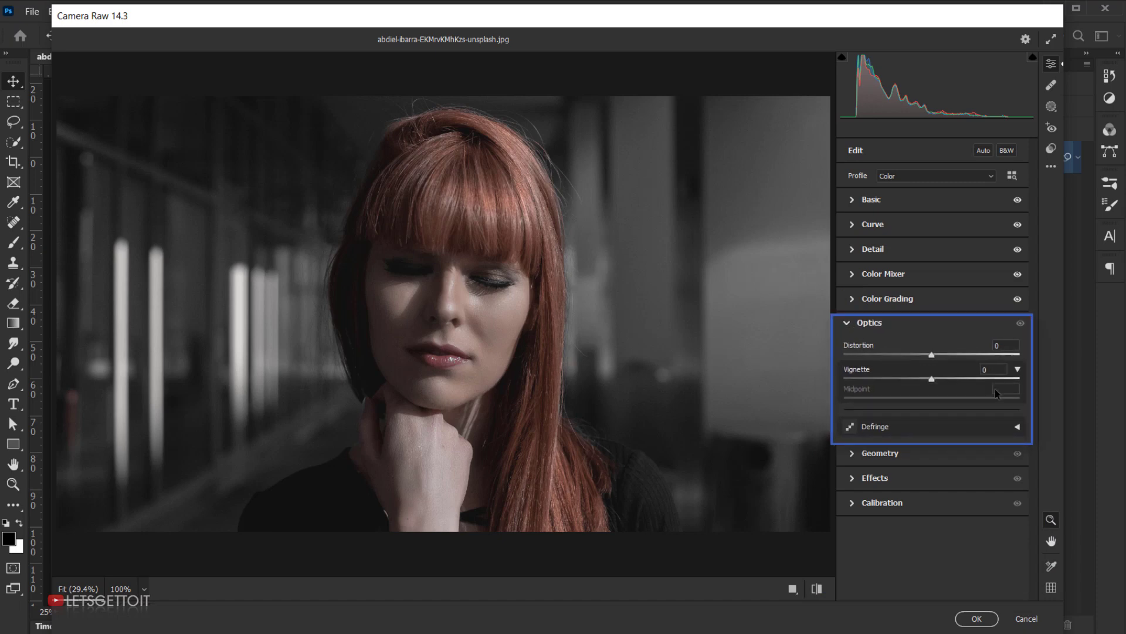
click(1015, 368)
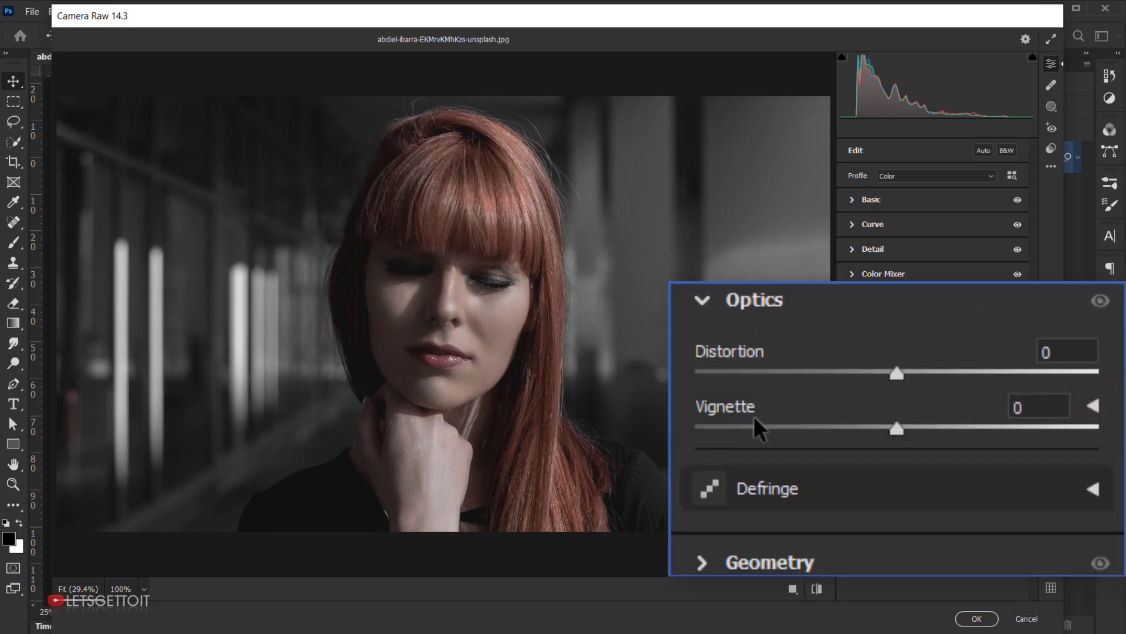
click(1090, 405)
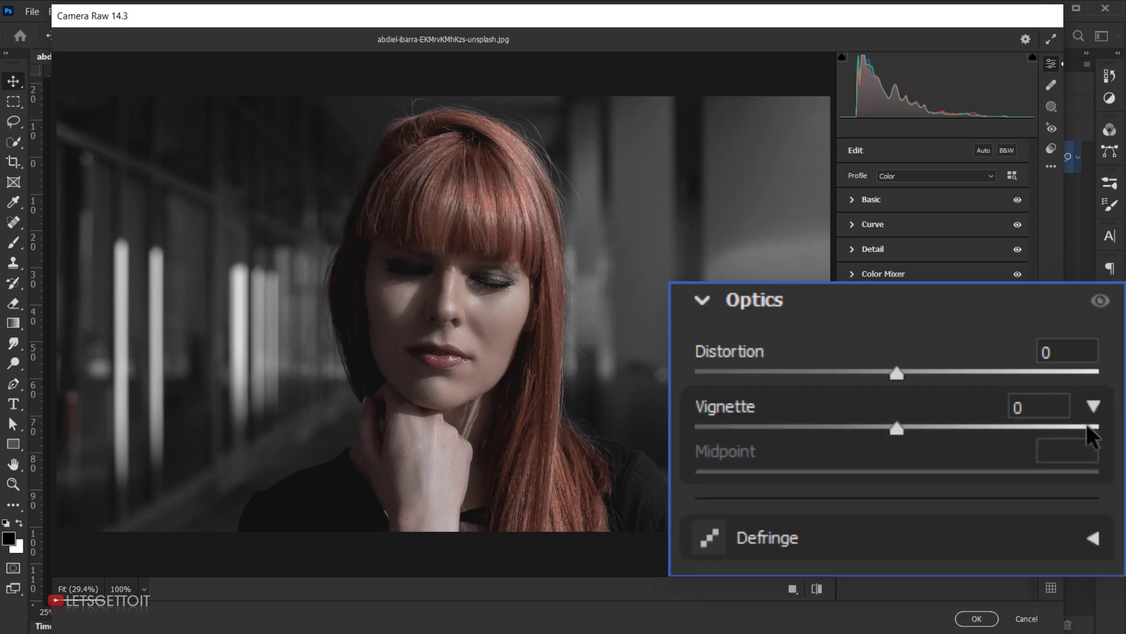
drag(897, 430, 813, 434)
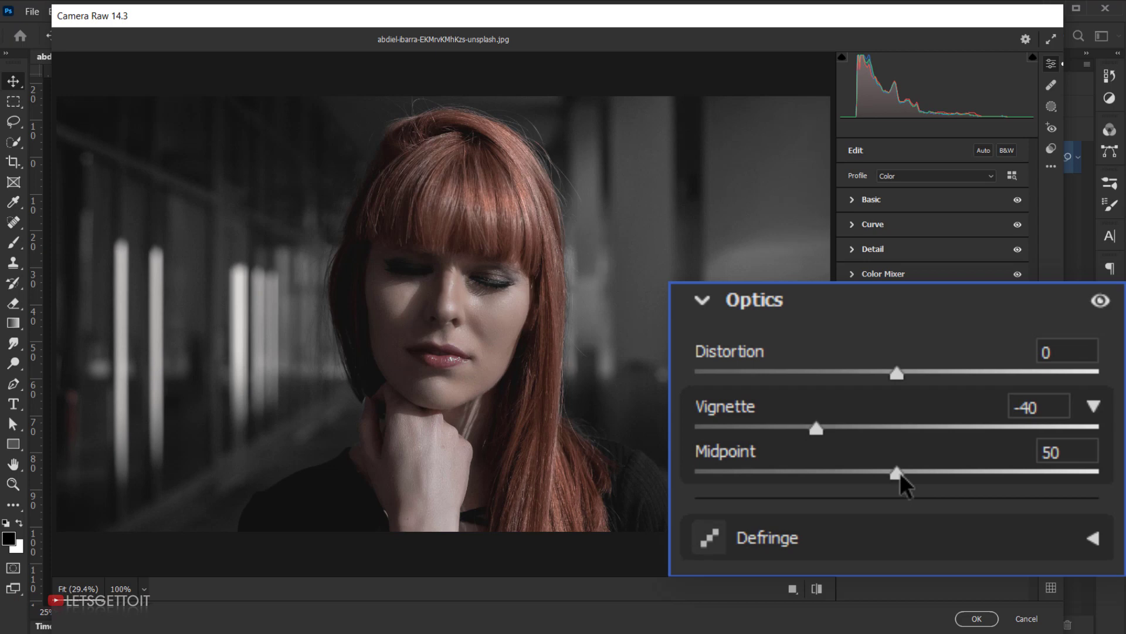
mouse_move(900, 473)
mouse_down()
mouse_move(975, 487)
mouse_move(900, 489)
mouse_up()
click(1053, 407)
click(1082, 451)
In Effects, set Grain to 12 and Vignetting to -7
click(856, 323)
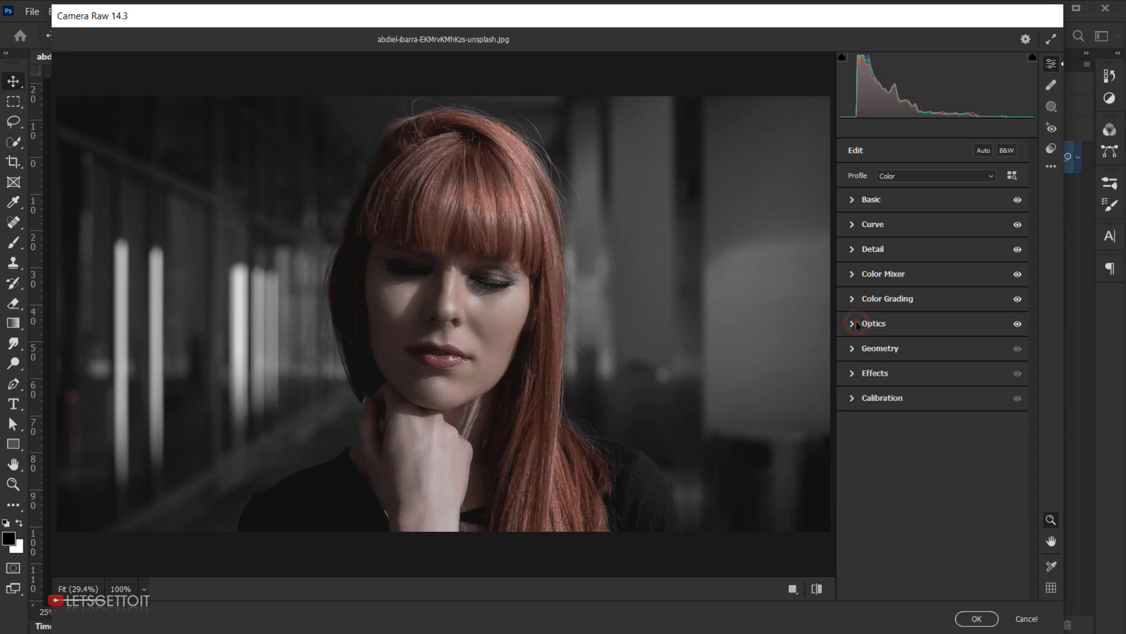
click(854, 375)
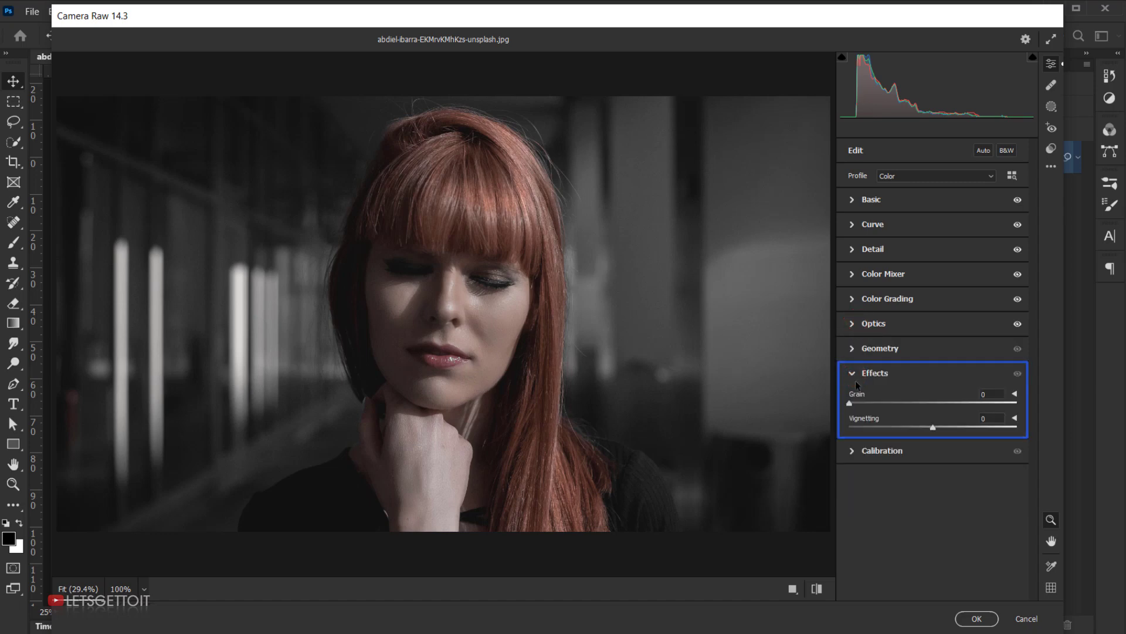
drag(850, 405, 869, 405)
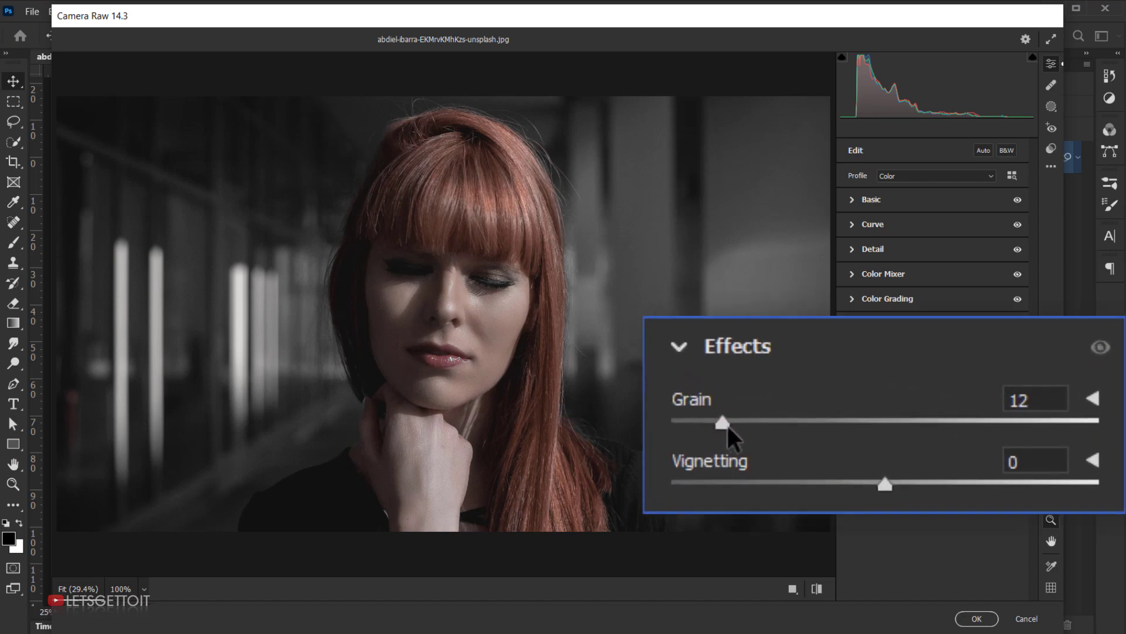
drag(885, 482, 863, 481)
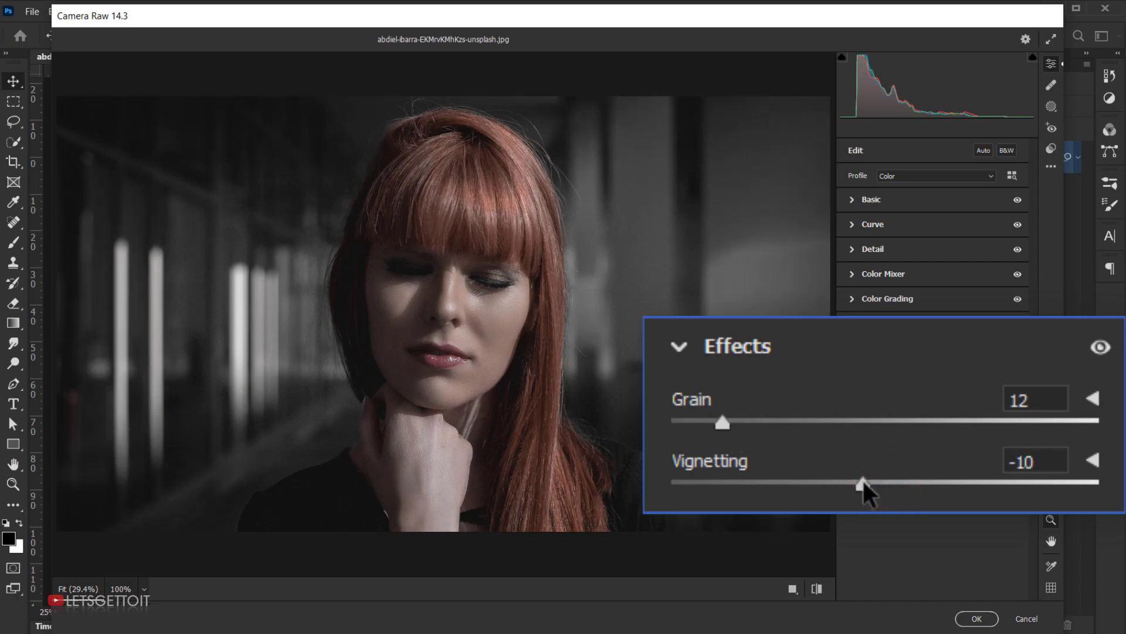
drag(863, 481, 870, 477)
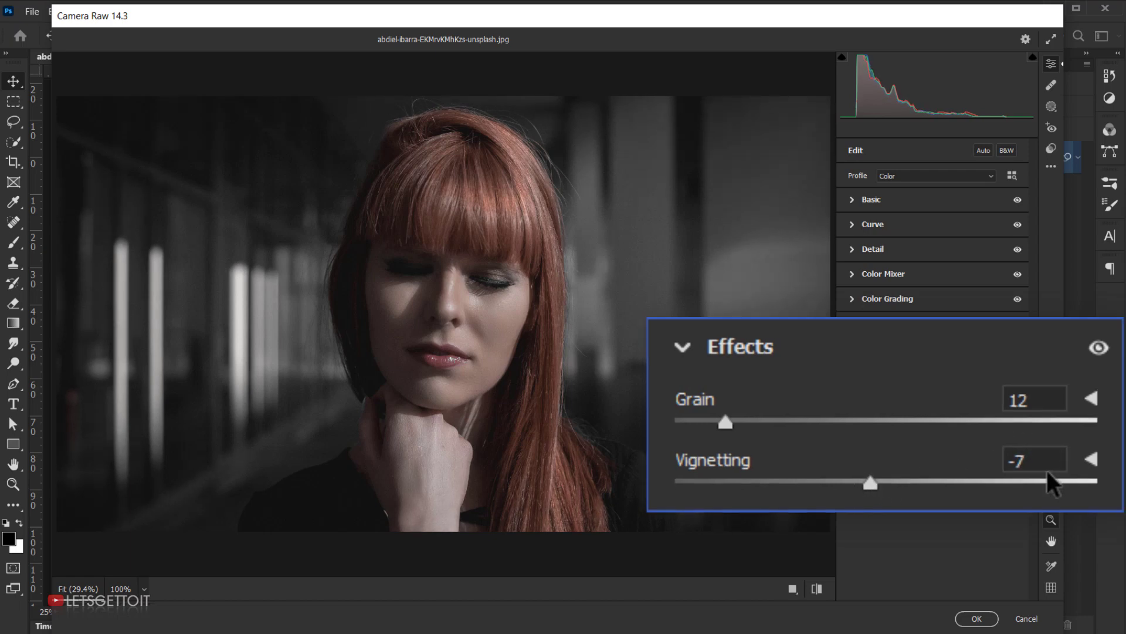
click(996, 418)
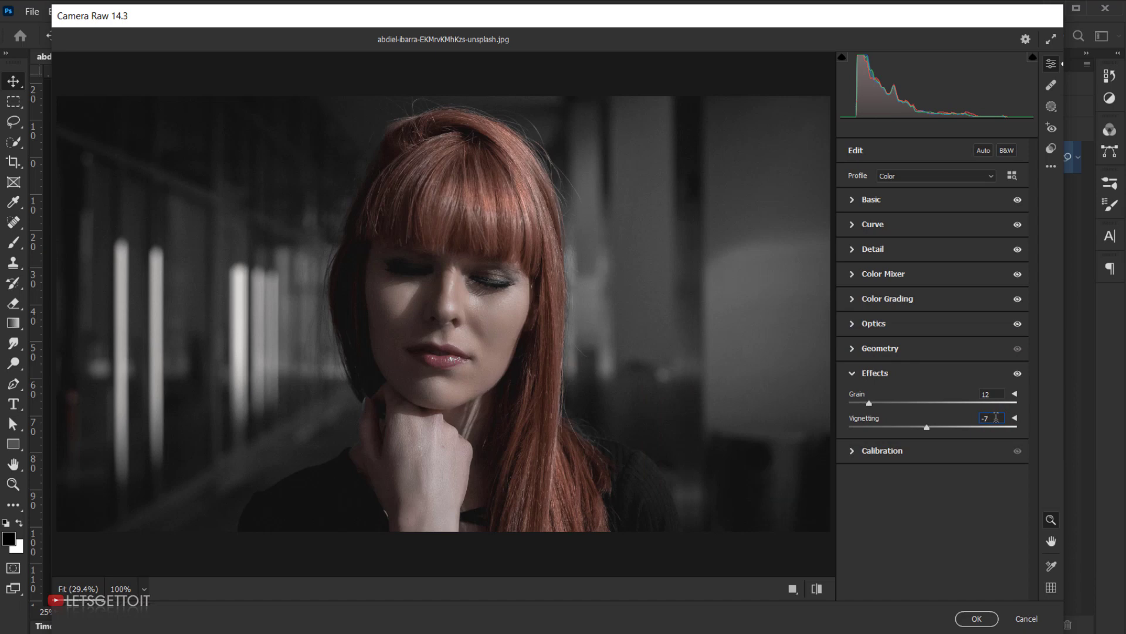
Set the Calibration Green Primary hue to -100
click(856, 452)
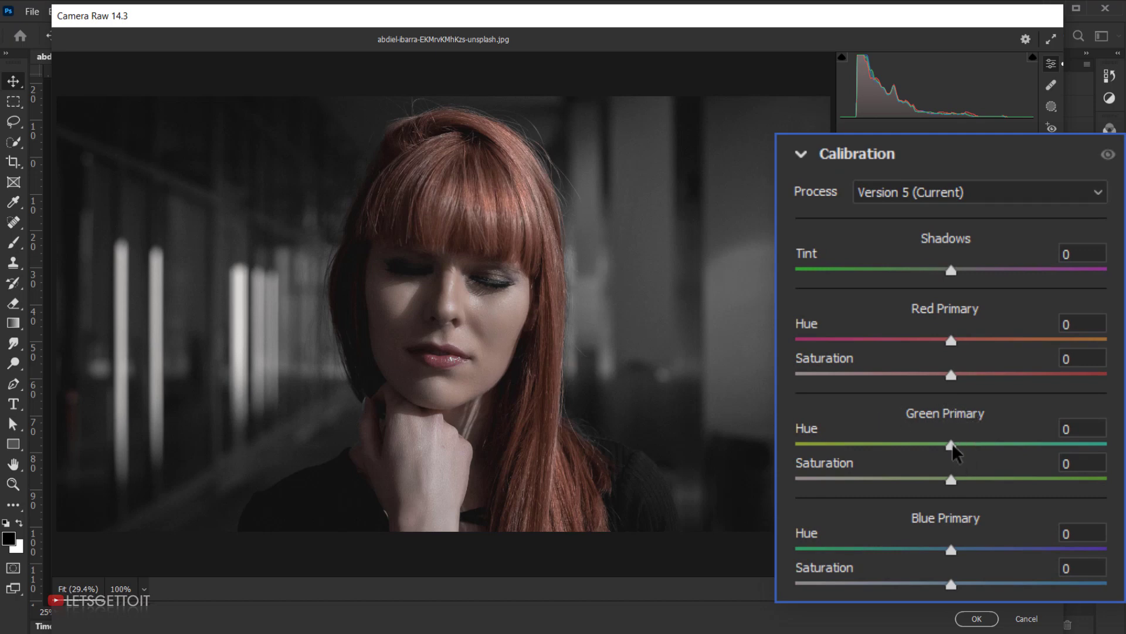
drag(952, 445, 778, 444)
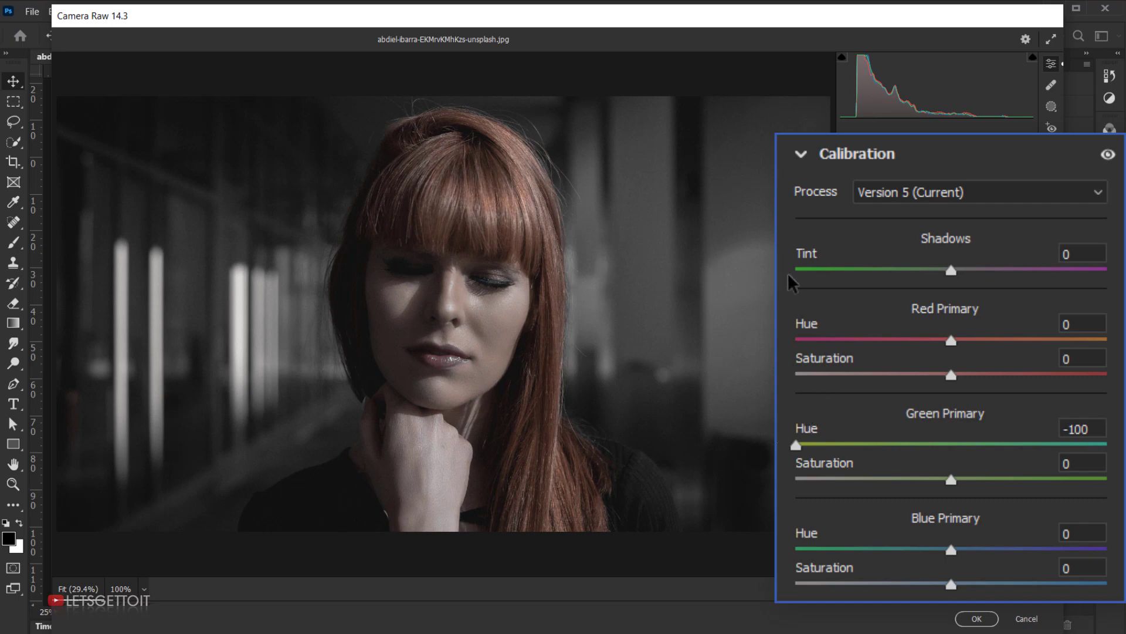
click(852, 359)
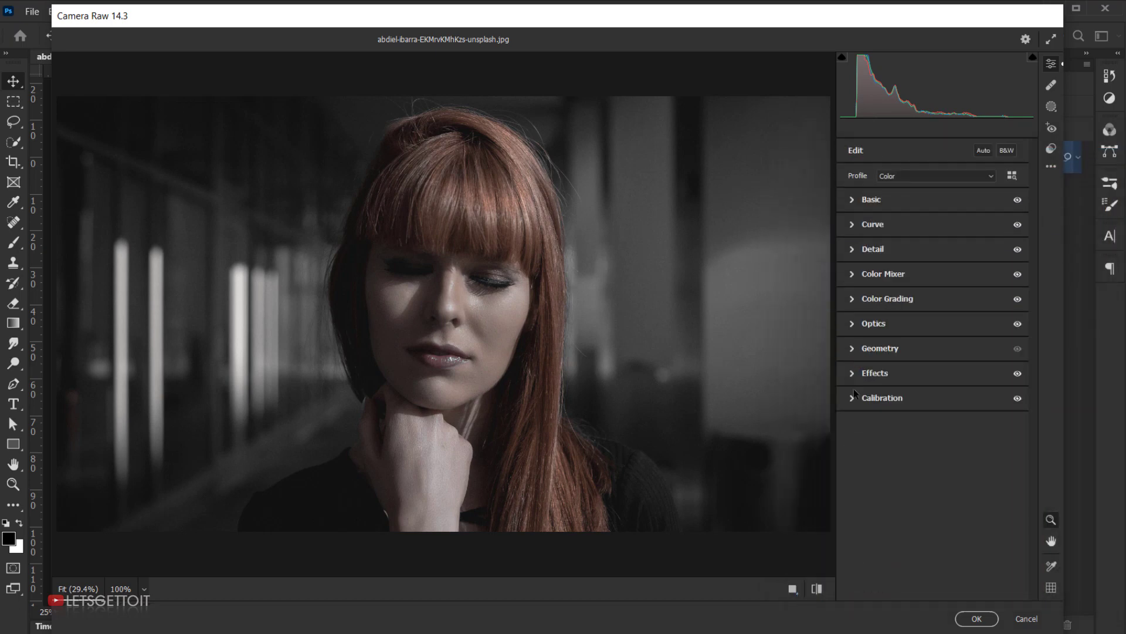
Toggle the before/after view to compare the graded portrait with the original
click(817, 589)
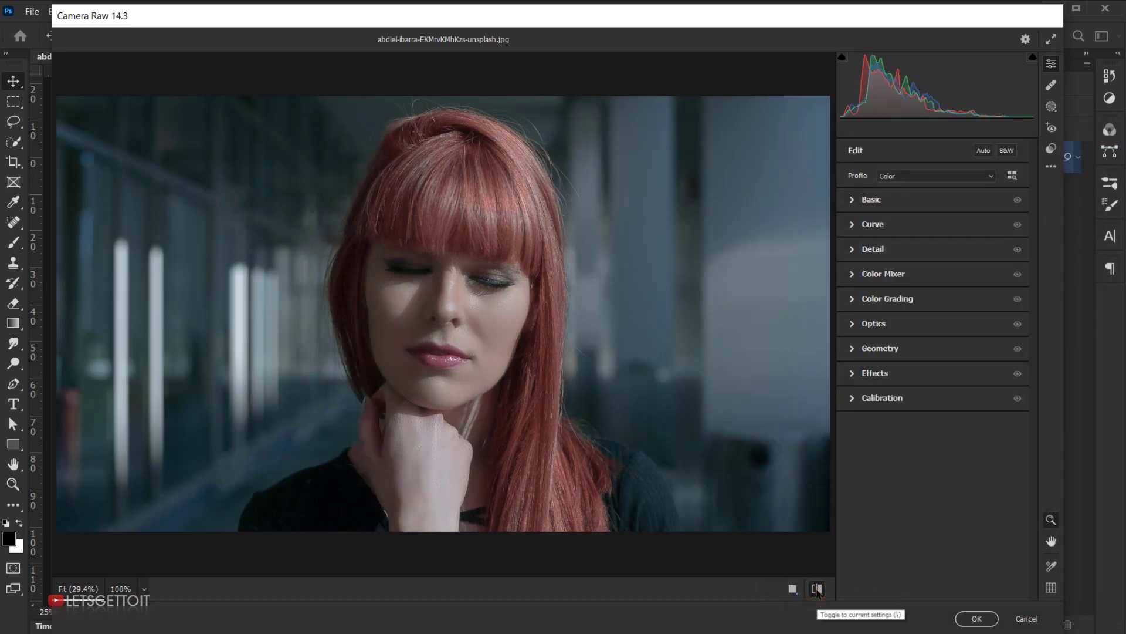
click(817, 589)
click(819, 589)
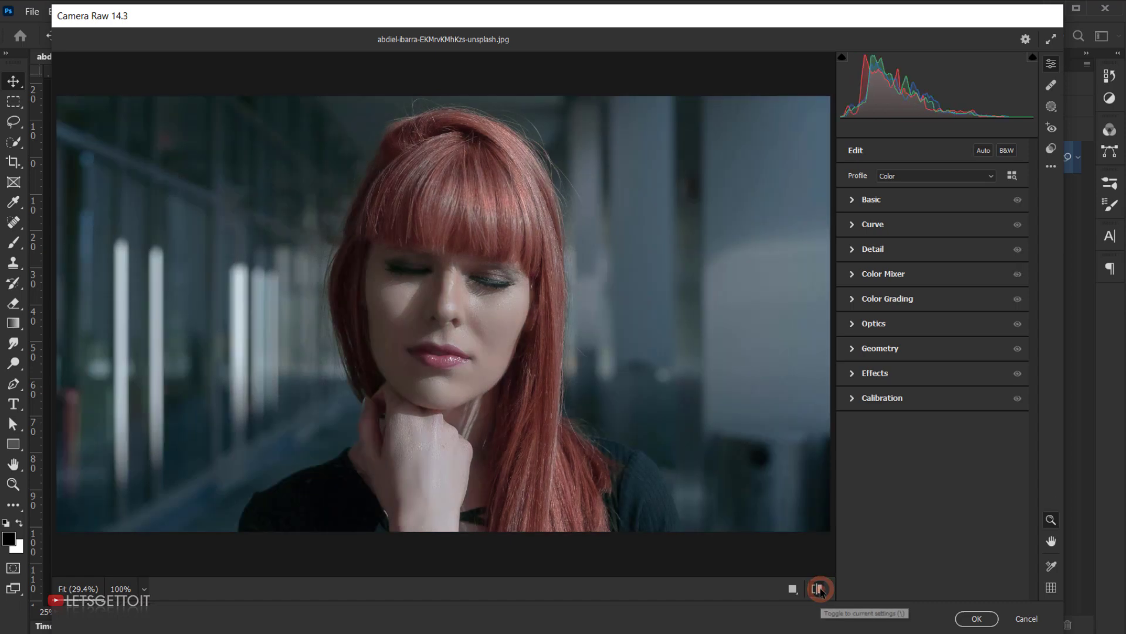
click(820, 590)
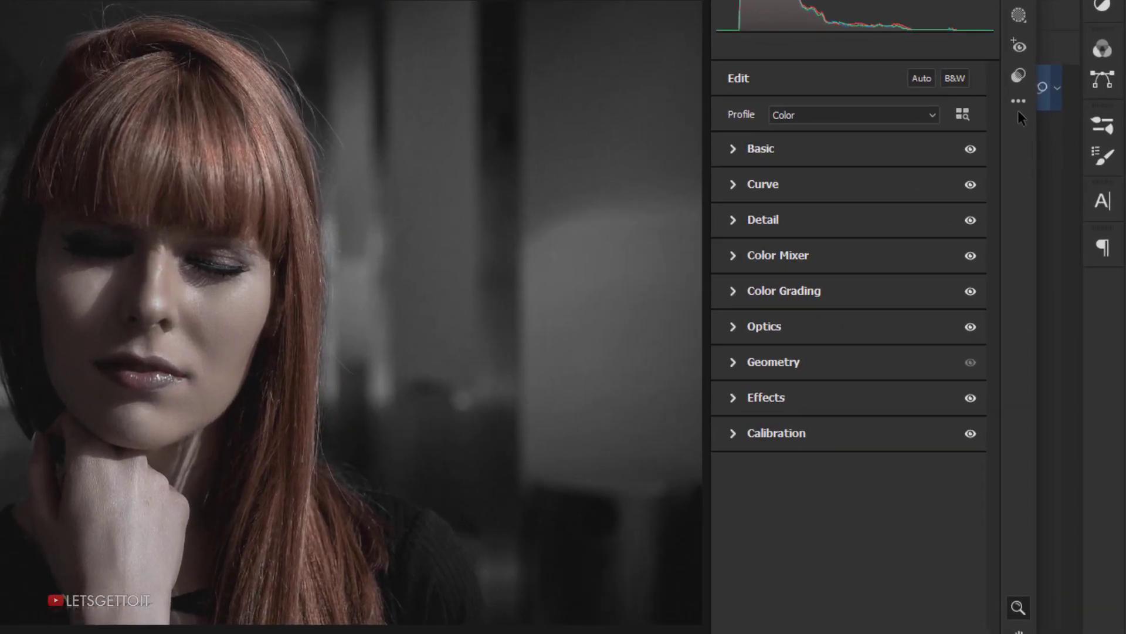
click(1051, 166)
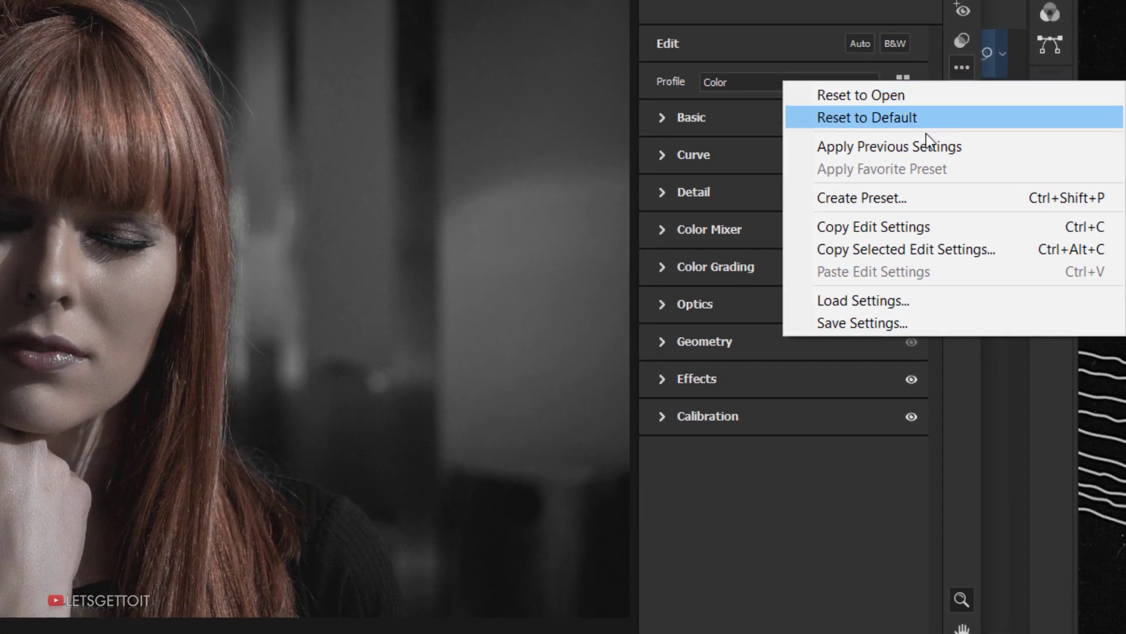
Create a Camera Raw preset named 'Faded Black white Tone'
click(907, 196)
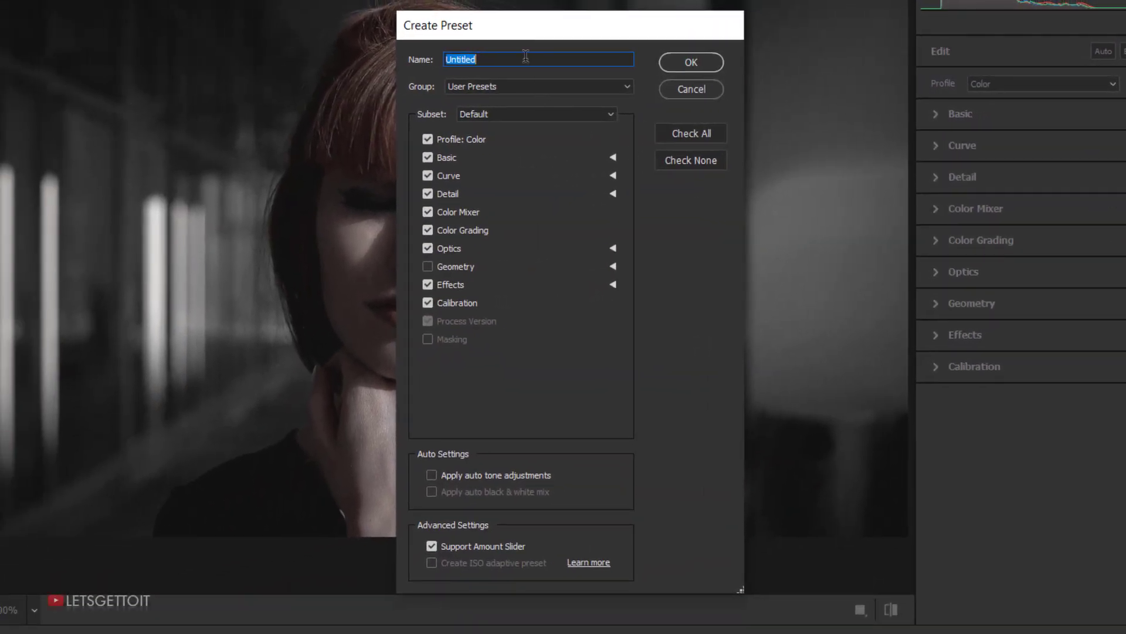
click(526, 56)
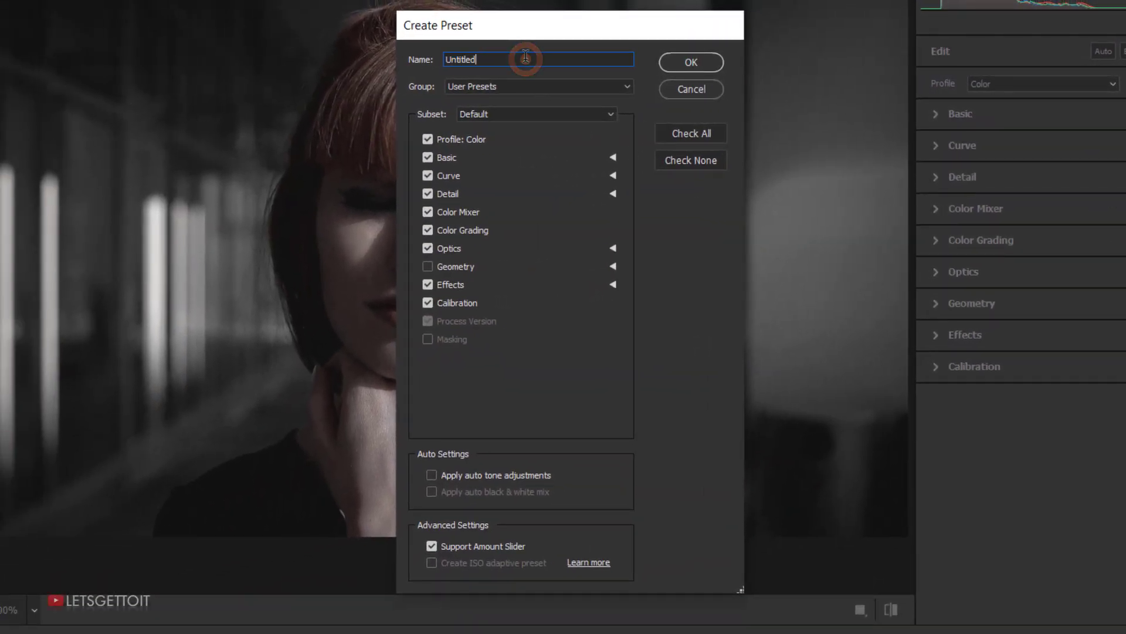
double_click(523, 60)
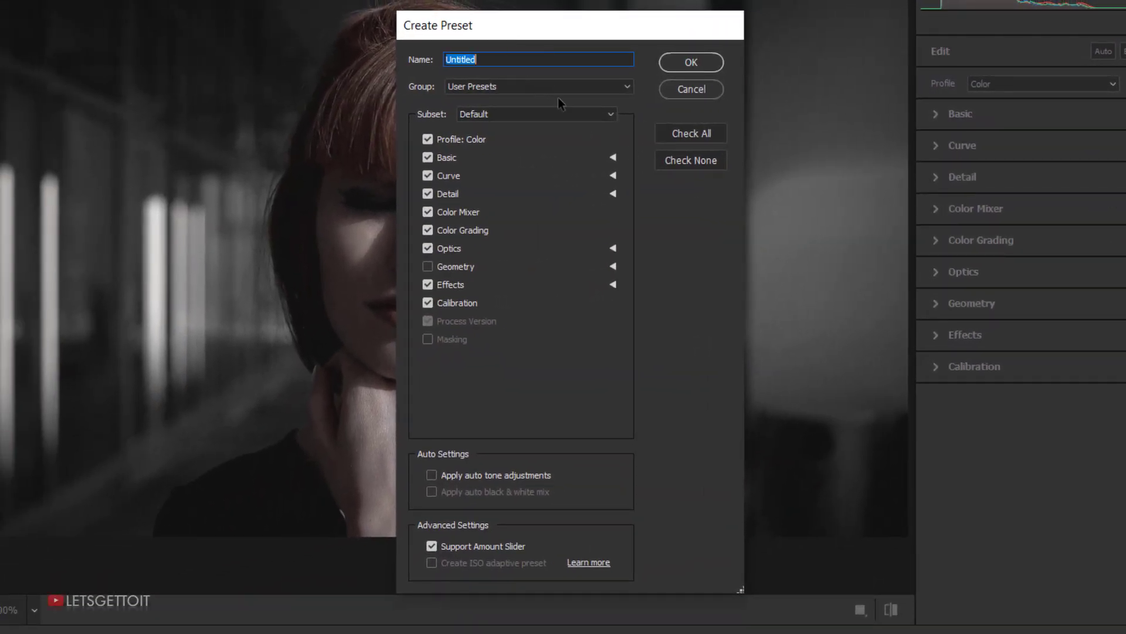
text(Faded Black white Tone)
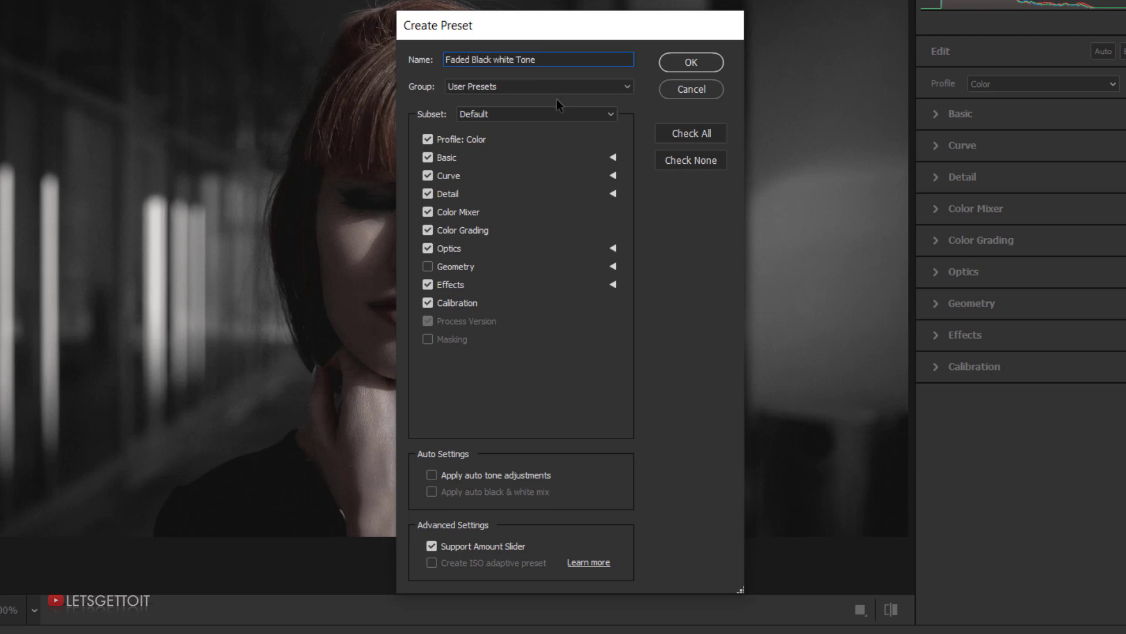
click(698, 63)
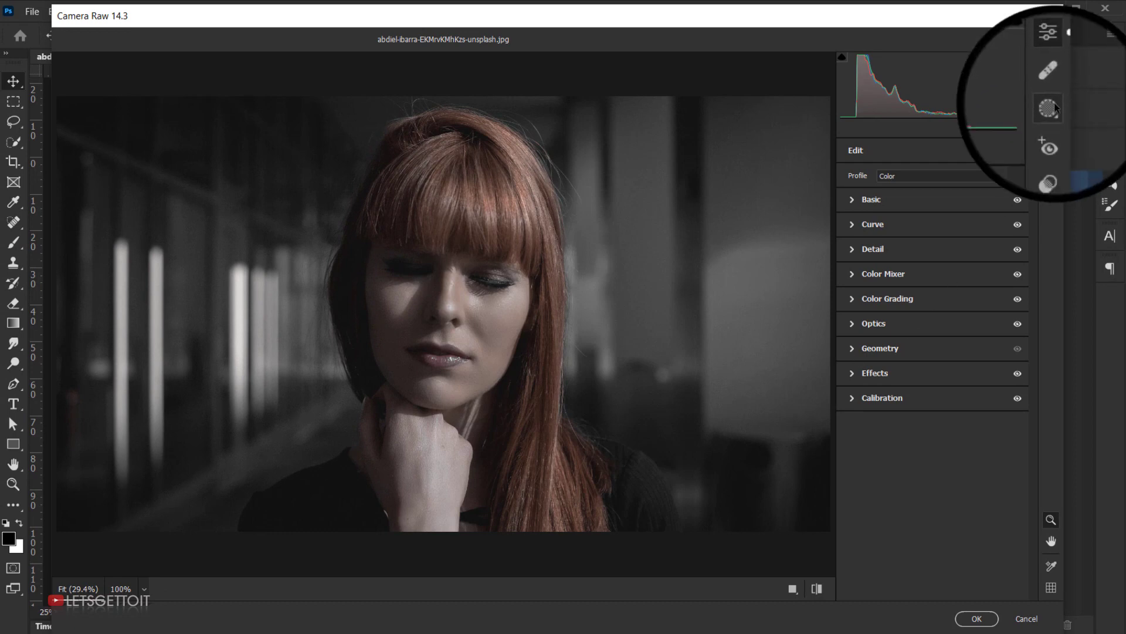
Paint a brush mask, about size 20, over the red-haired woman
click(1052, 106)
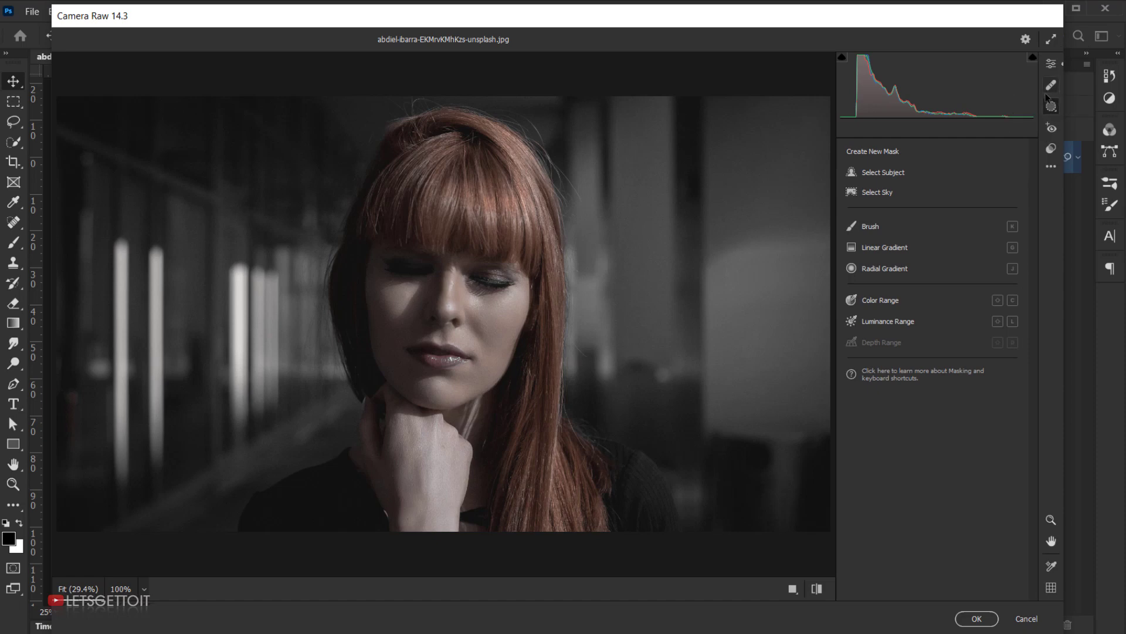
click(862, 230)
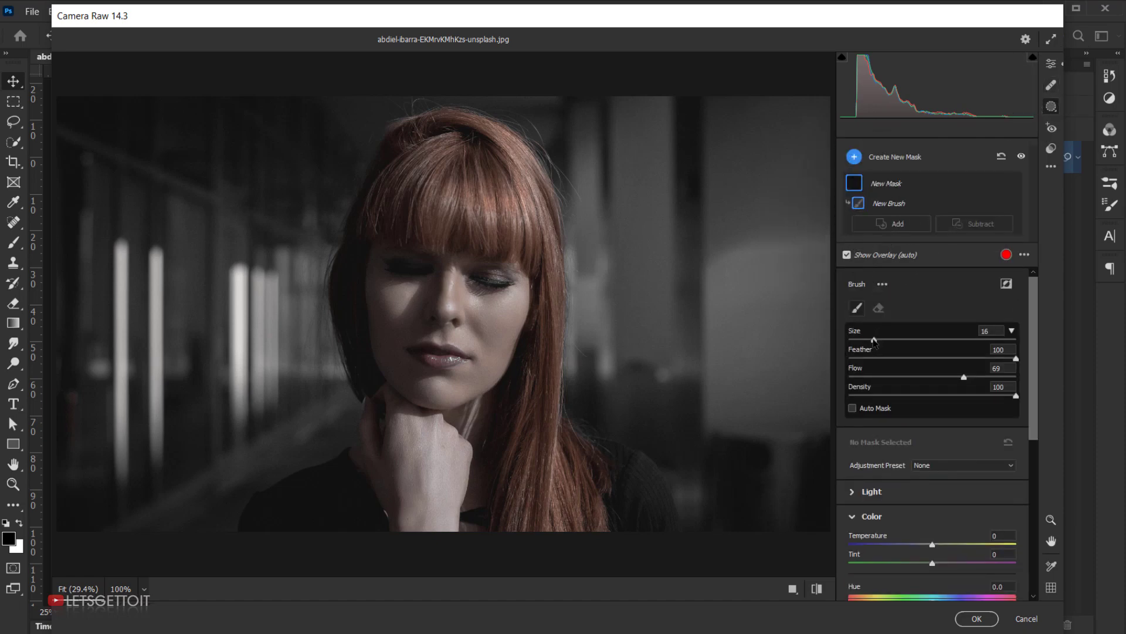
drag(874, 340, 888, 341)
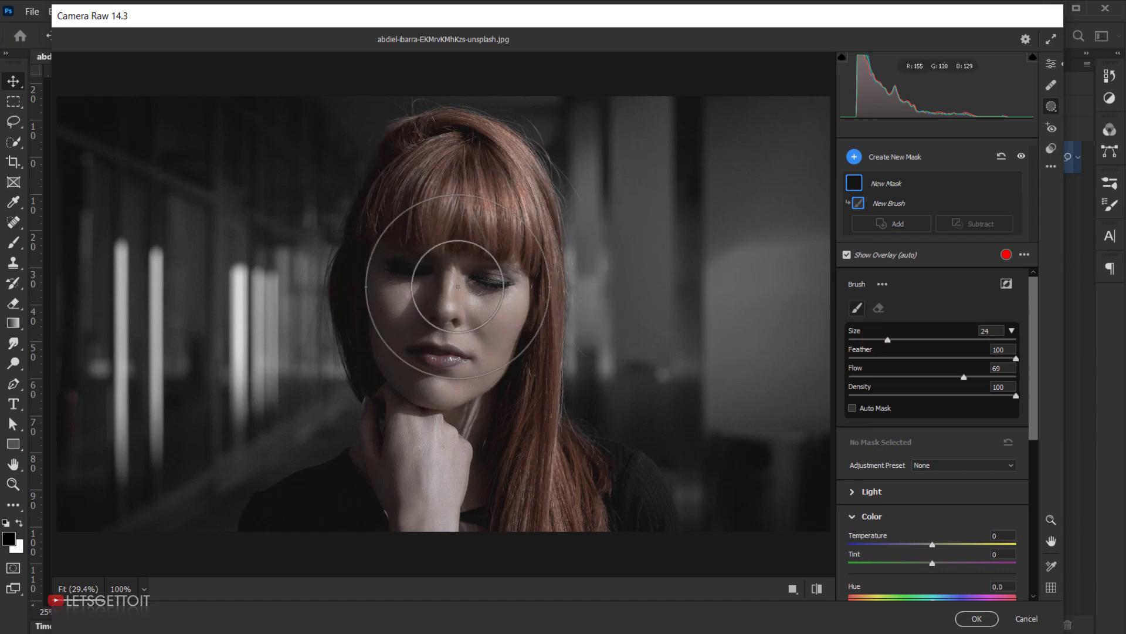
key(bracketleft)
key(bracketleft)
key(bracketleft)
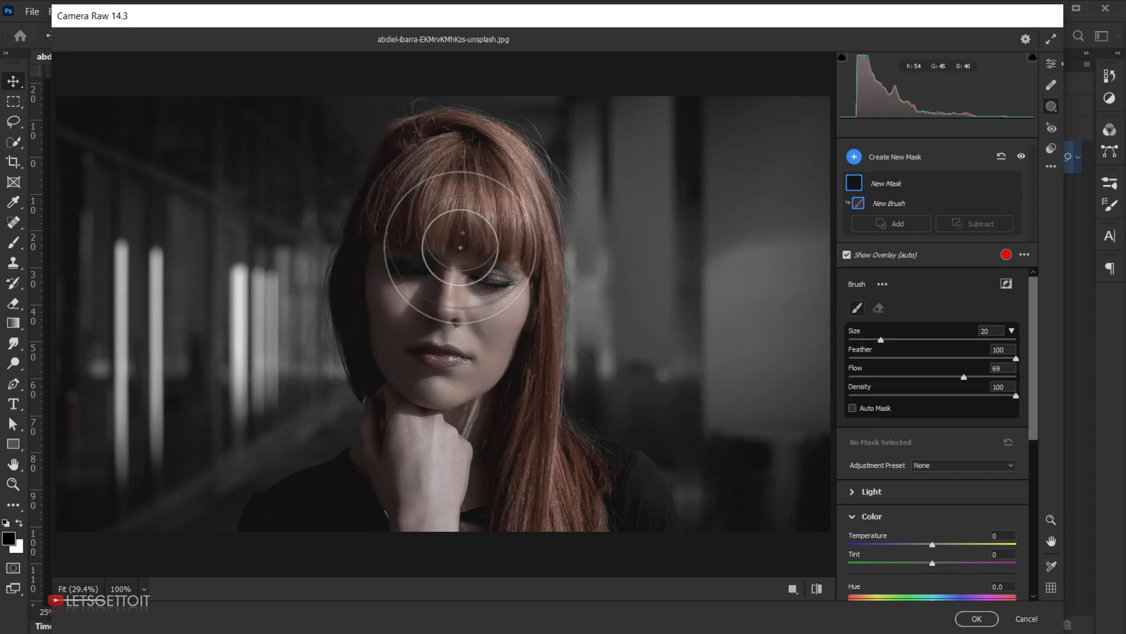
mouse_move(451, 195)
mouse_down()
mouse_move(447, 253)
mouse_move(432, 251)
mouse_move(452, 378)
mouse_move(608, 523)
mouse_move(573, 478)
mouse_move(327, 499)
mouse_move(262, 528)
mouse_move(459, 535)
mouse_move(460, 131)
mouse_move(409, 340)
mouse_up()
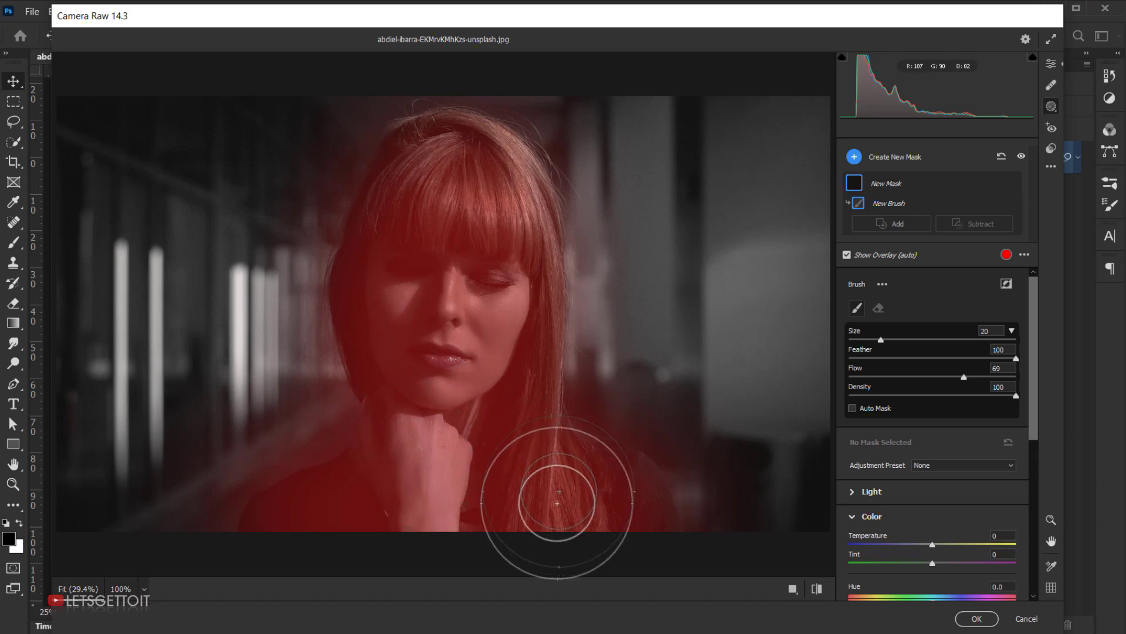
drag(535, 540, 465, 548)
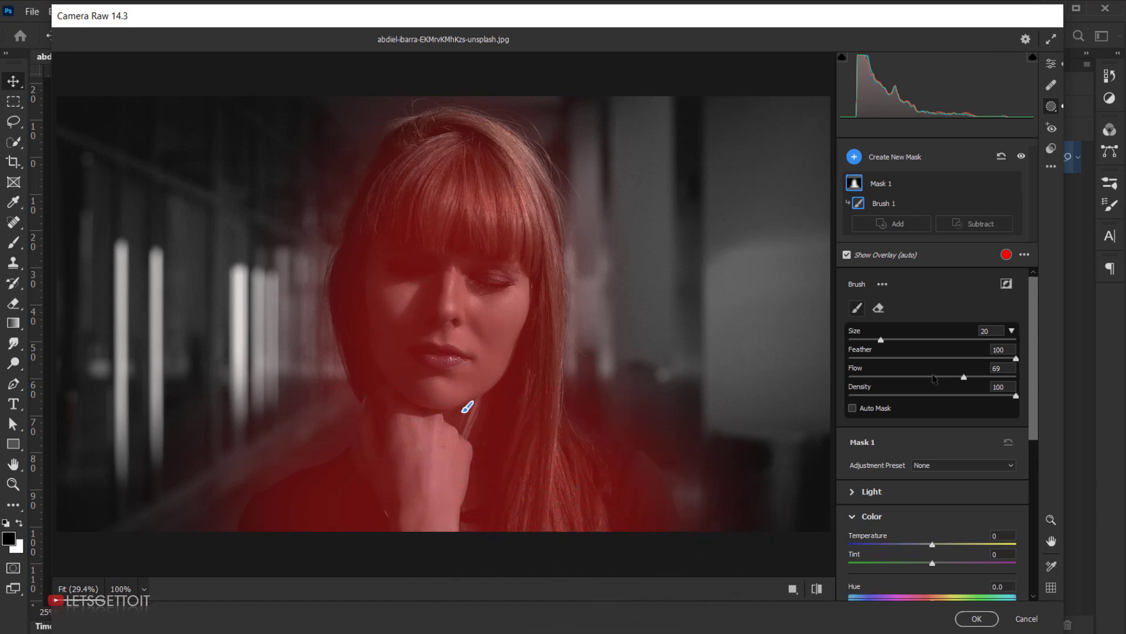
Invert Mask 1 so it covers the background instead of the woman
click(846, 256)
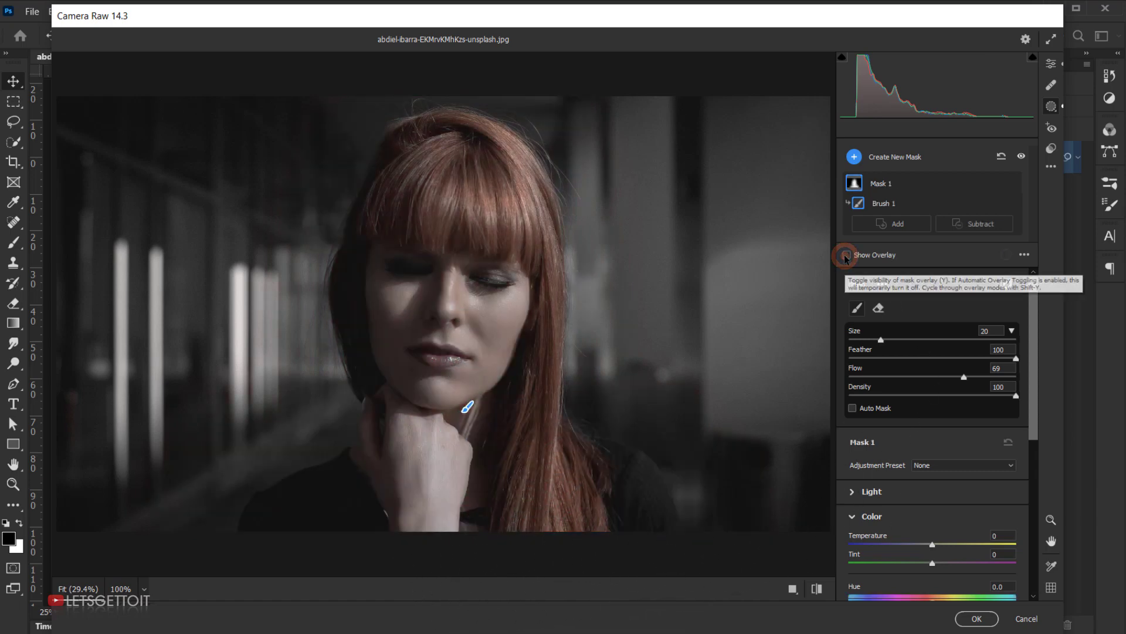
click(846, 255)
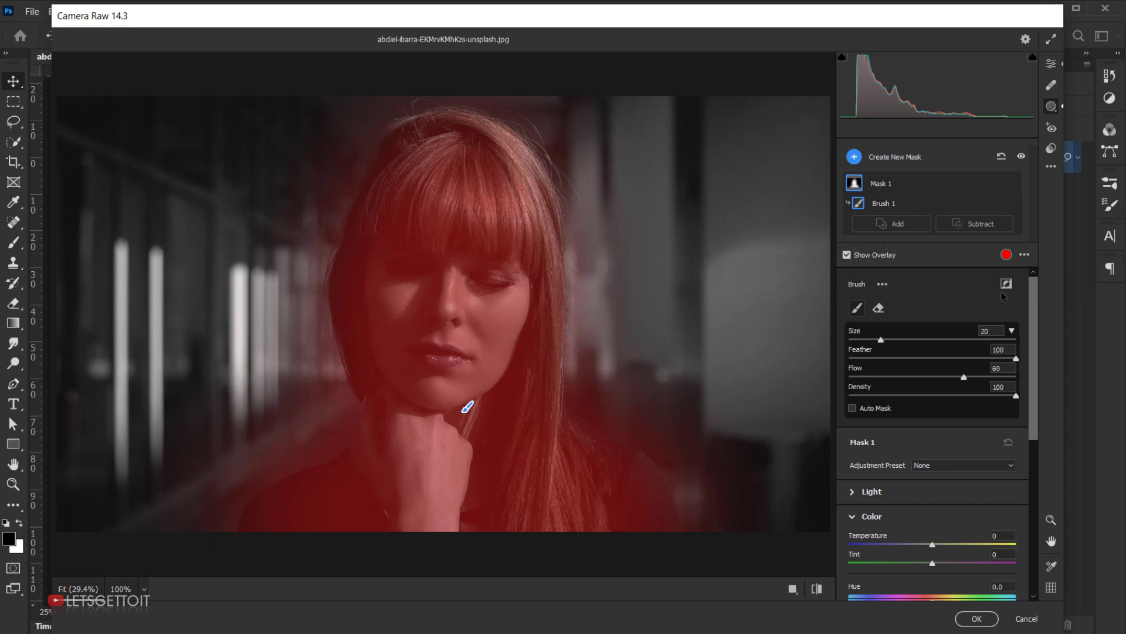
click(1007, 285)
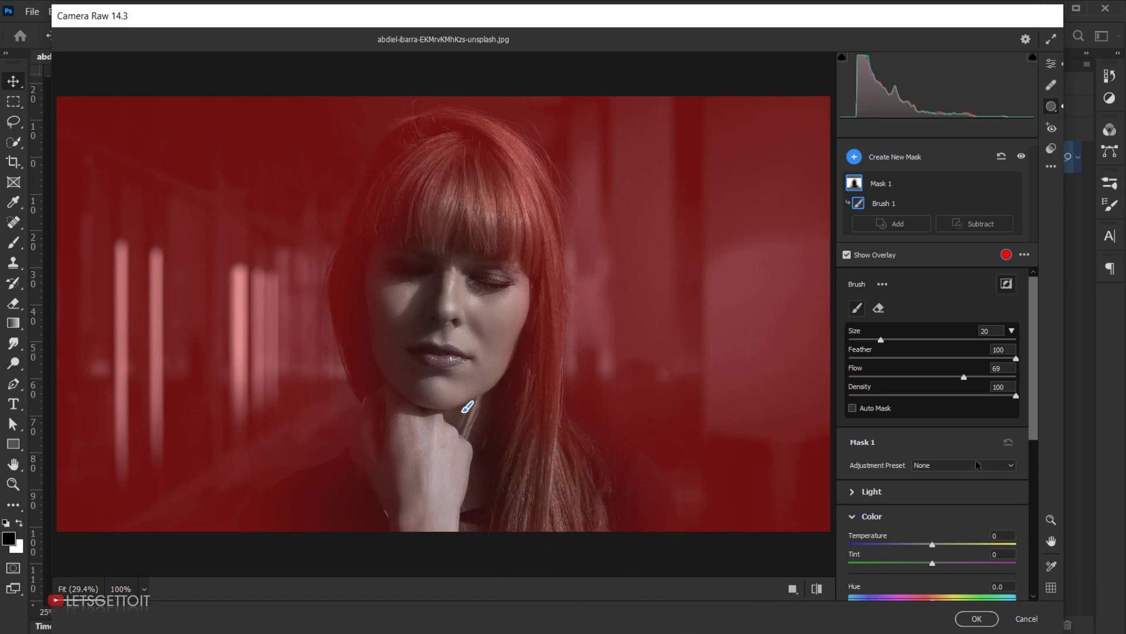
scroll(971, 455, down, 2)
scroll(972, 452, down, 1)
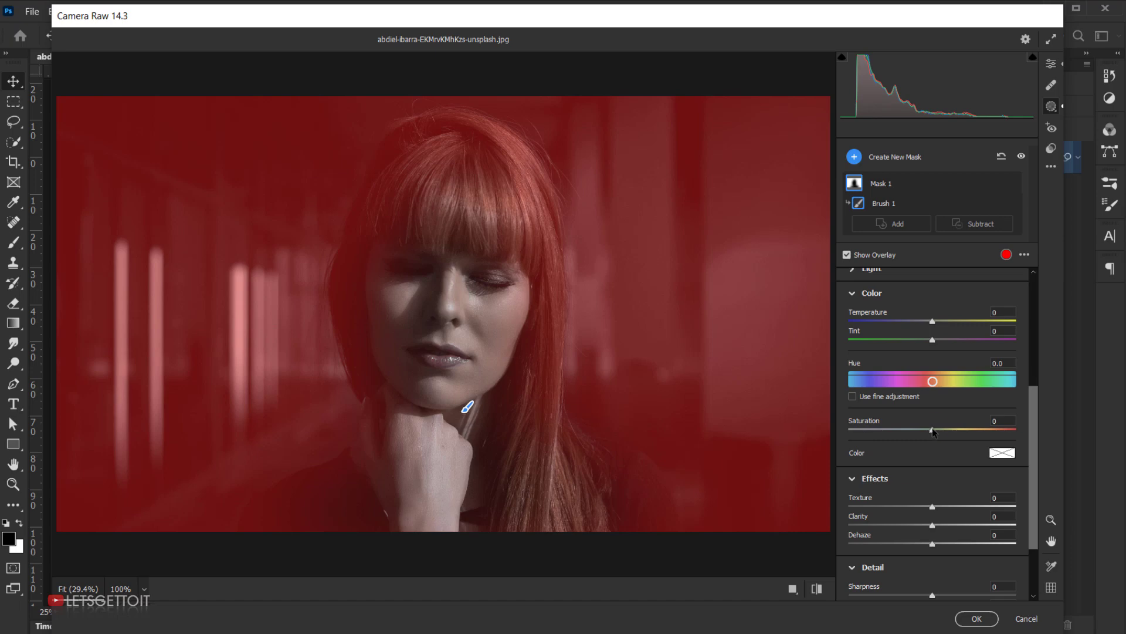
Set the masked background's Saturation to -70
drag(933, 430, 901, 430)
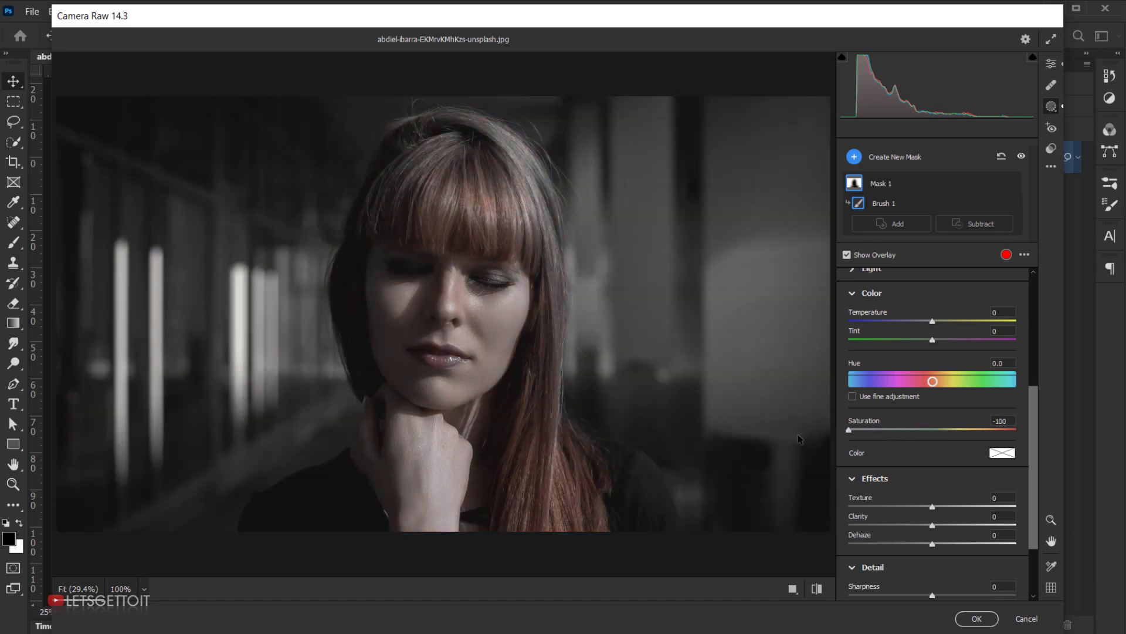
drag(849, 429, 868, 430)
mouse_move(467, 406)
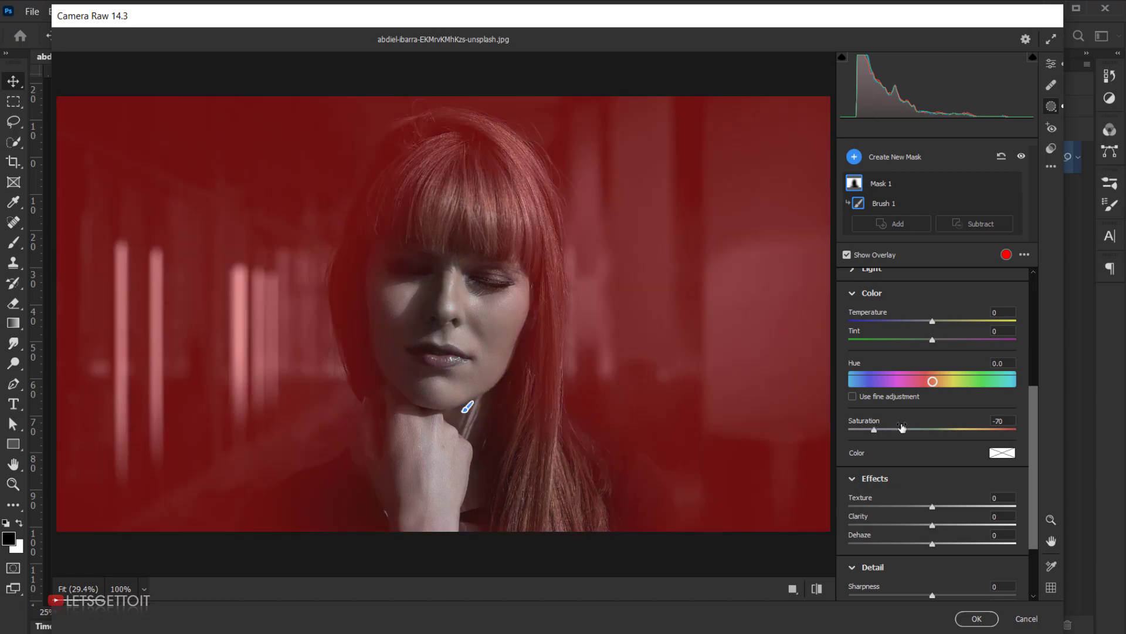
scroll(904, 413, up, 3)
scroll(905, 400, up, 5)
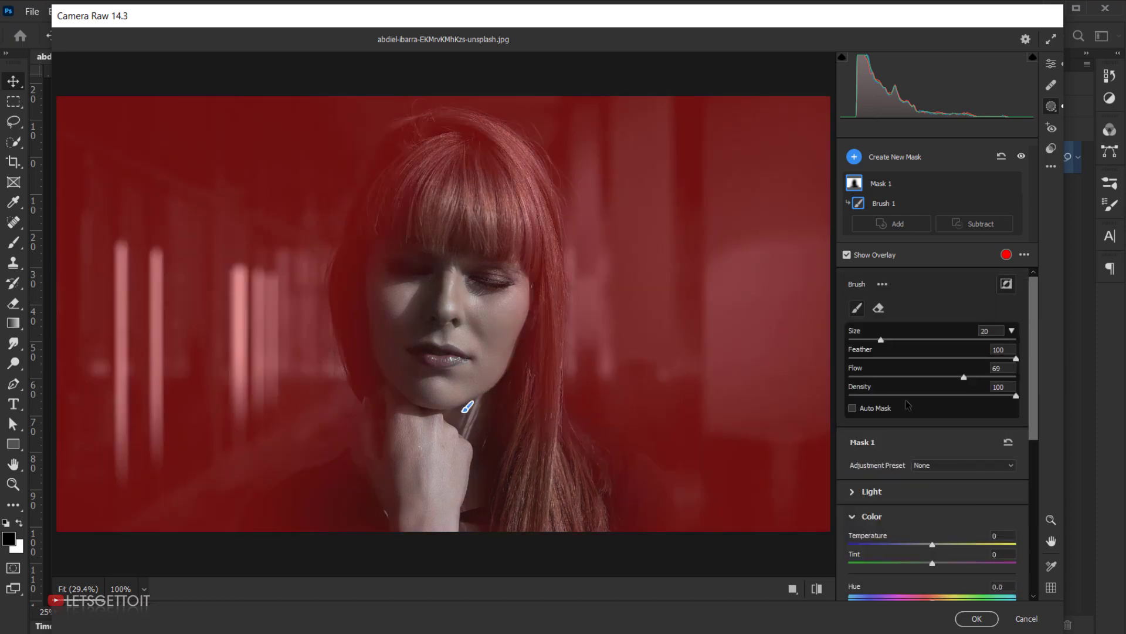
Erase the hand and hair from the mask, then hide the mask overlay
click(878, 309)
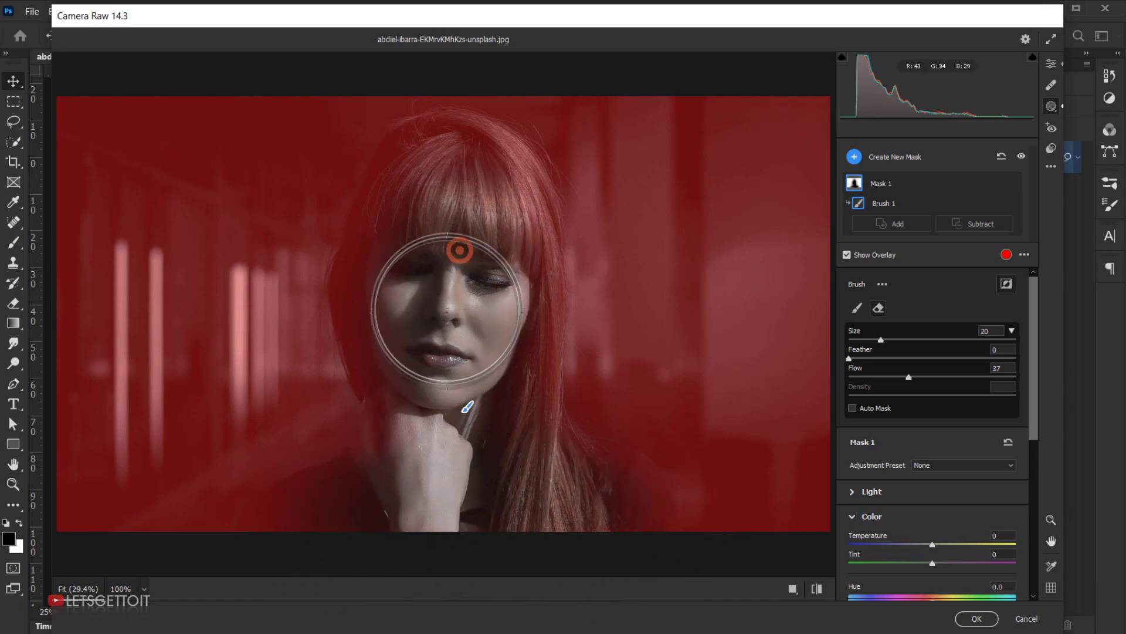
drag(566, 201, 548, 465)
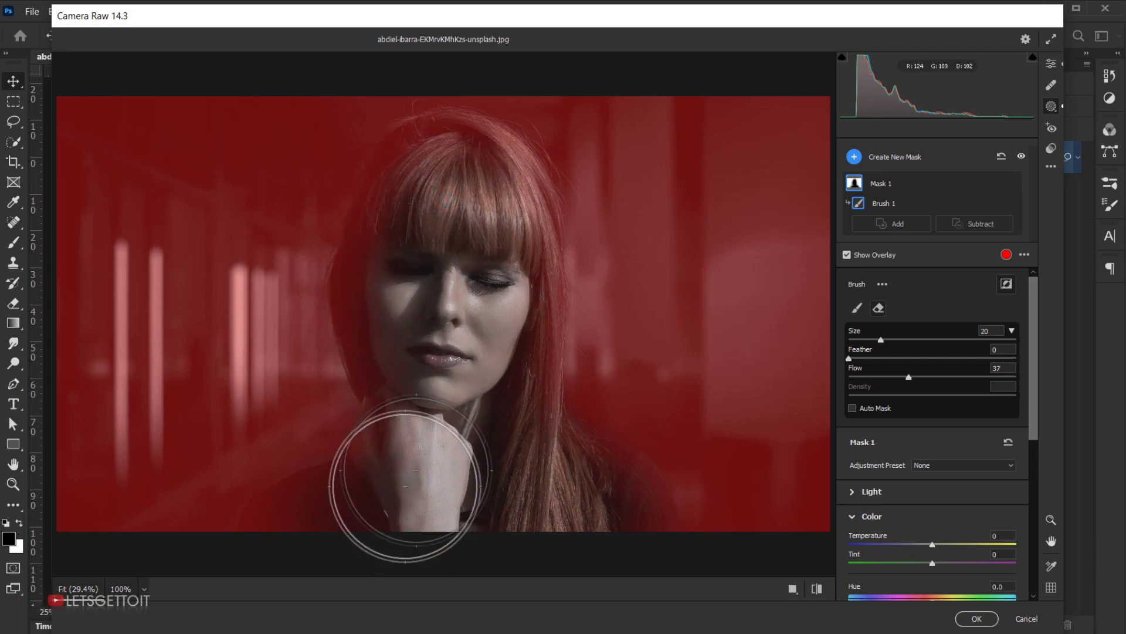
mouse_move(304, 548)
mouse_down()
mouse_move(538, 468)
mouse_move(440, 151)
mouse_up()
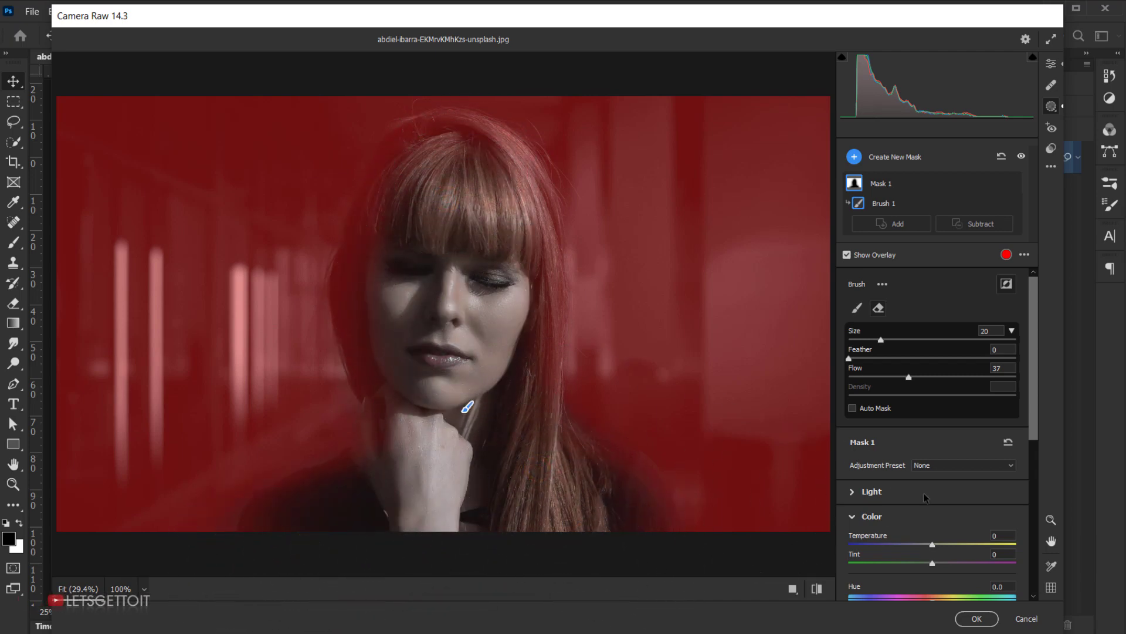
click(847, 255)
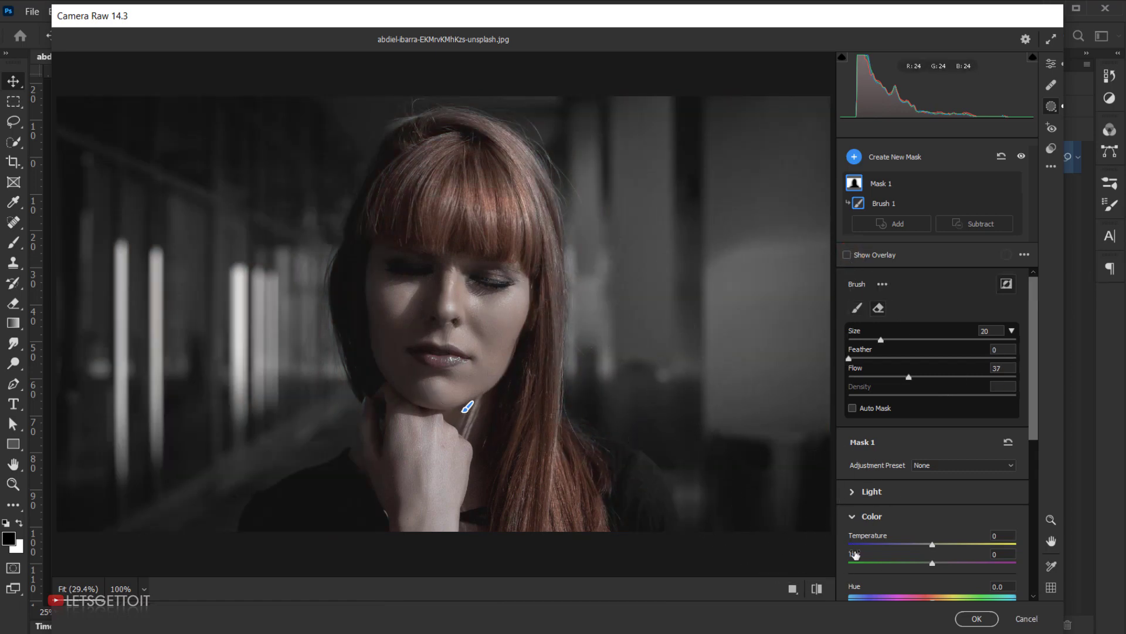
Compare before/after, then apply the Camera Raw edit with OK
click(817, 588)
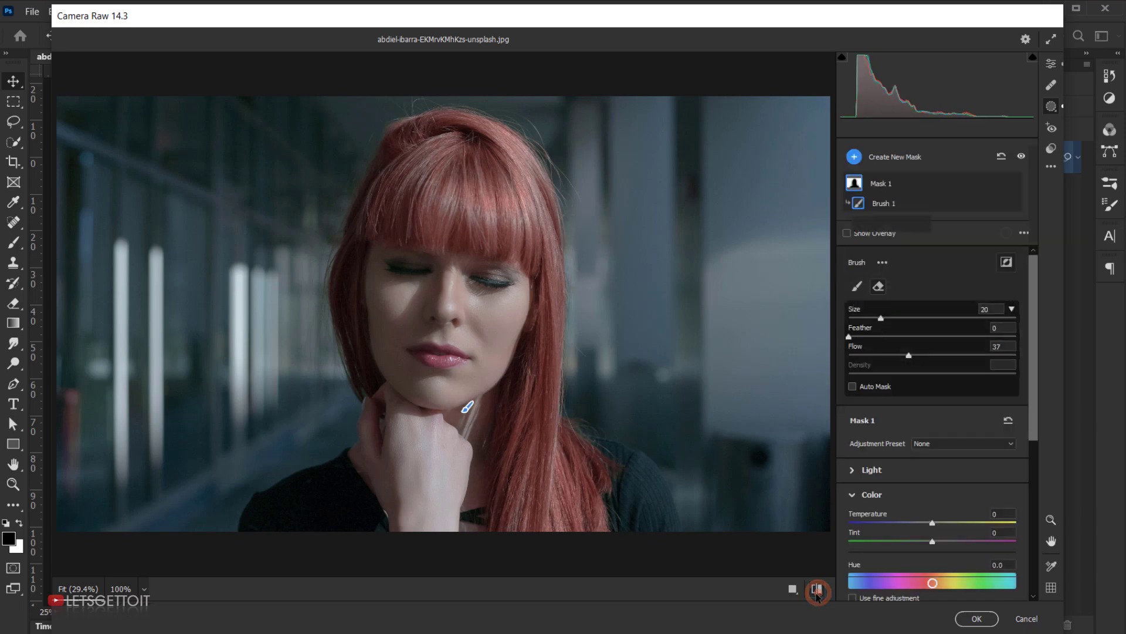
click(816, 589)
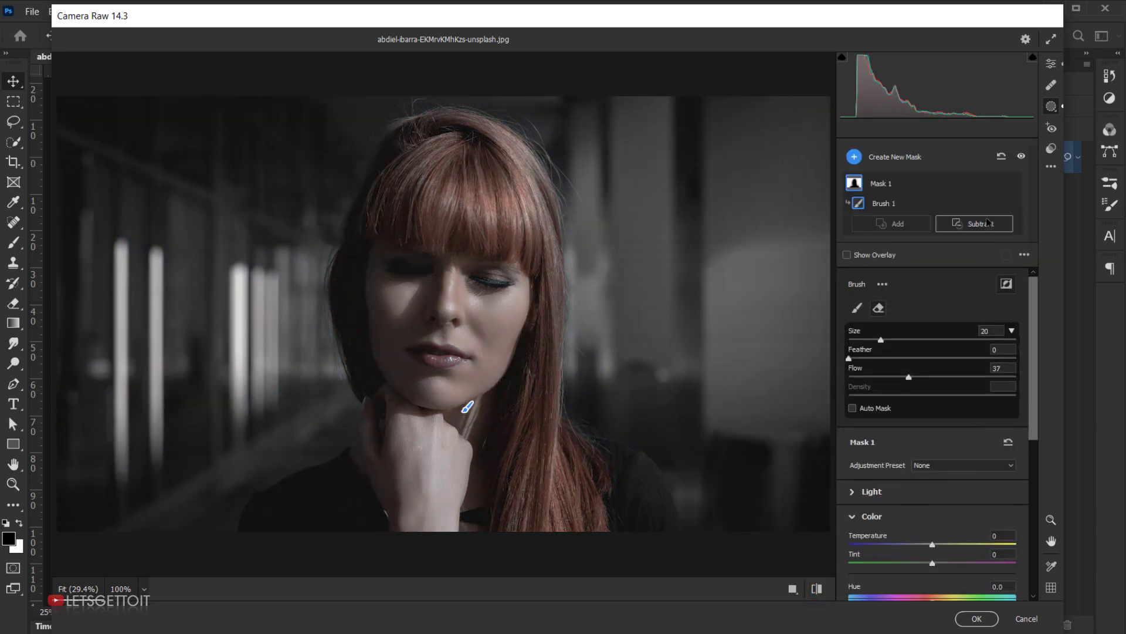
click(1053, 63)
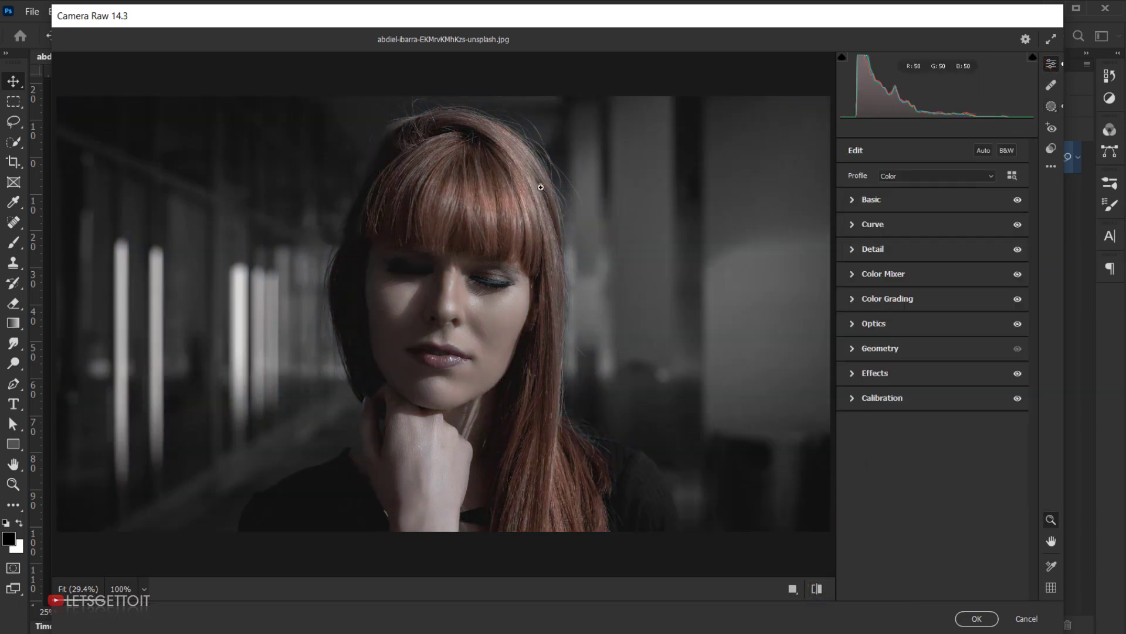
click(976, 618)
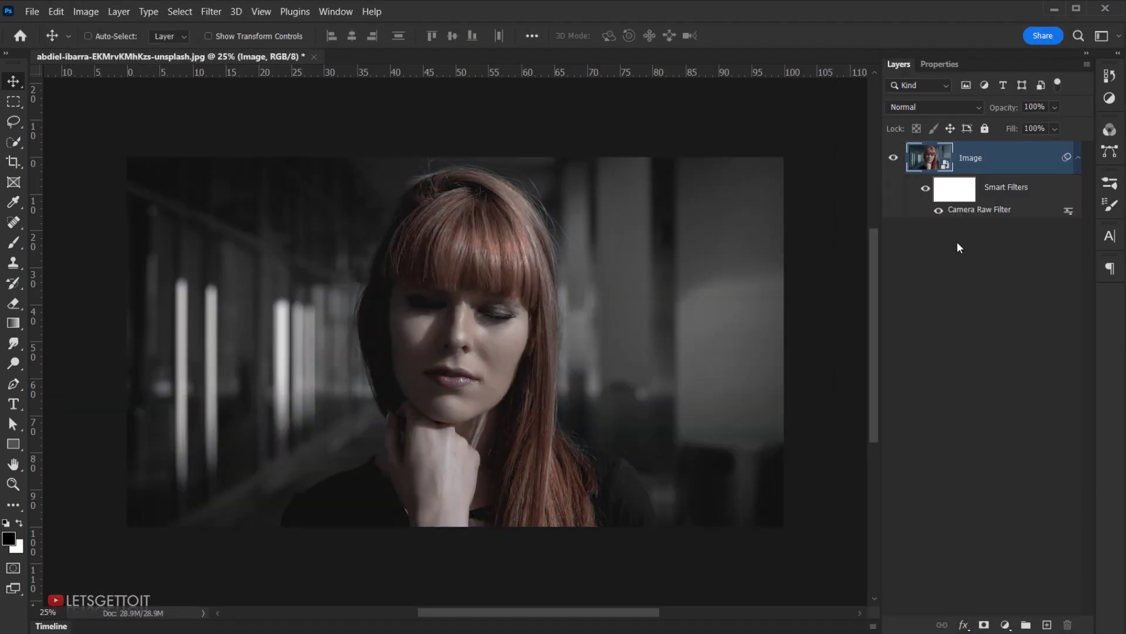
Toggle the smart filter to compare, collapse Image's filters, and select Texture.jpg
click(924, 190)
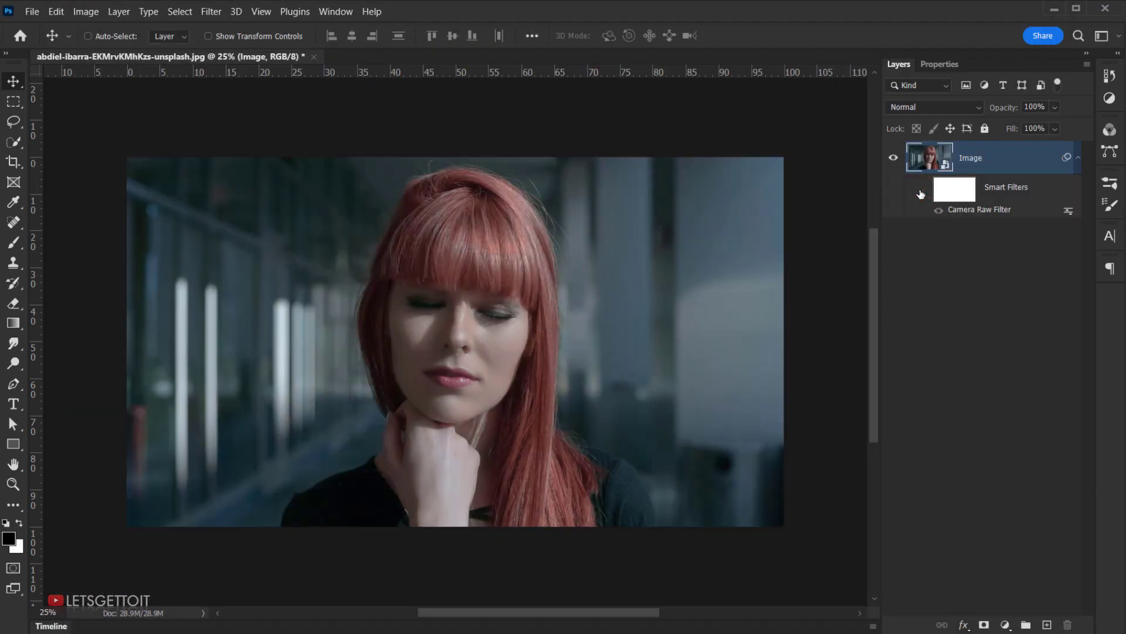
click(925, 190)
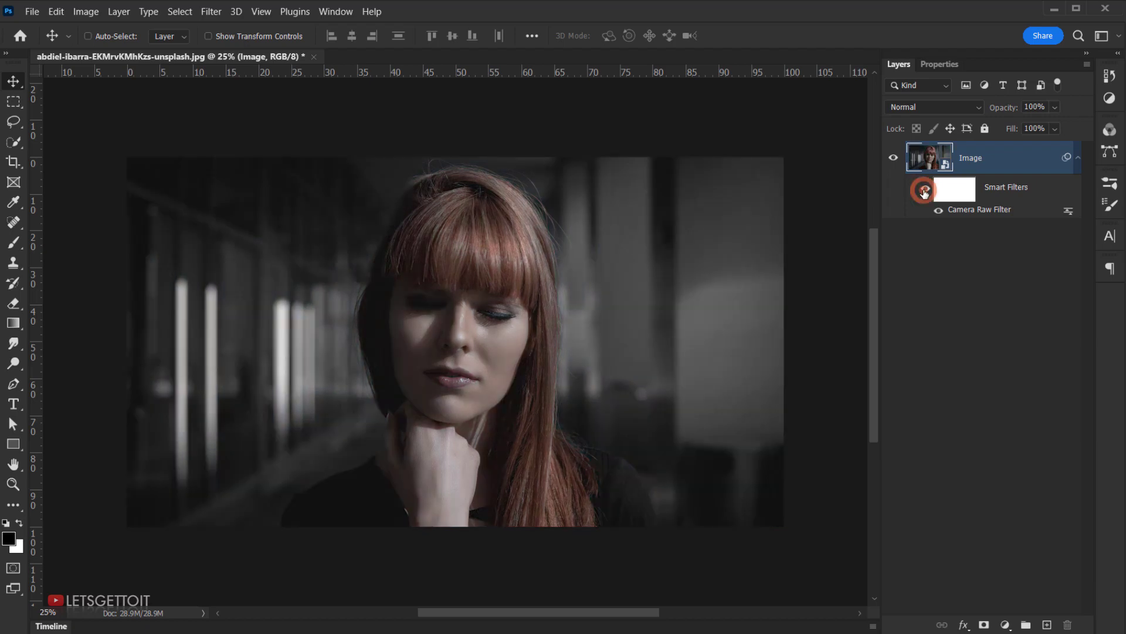
click(924, 190)
click(1073, 157)
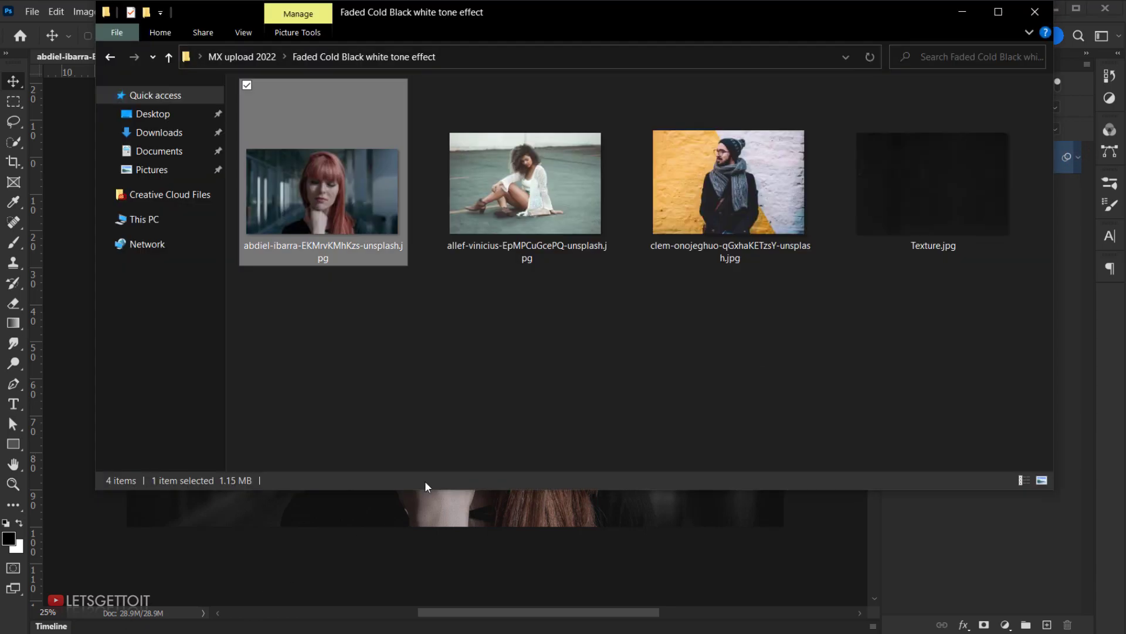
click(962, 192)
Place Texture.jpg on the portrait, scaled to cover the whole photo
drag(944, 189, 566, 547)
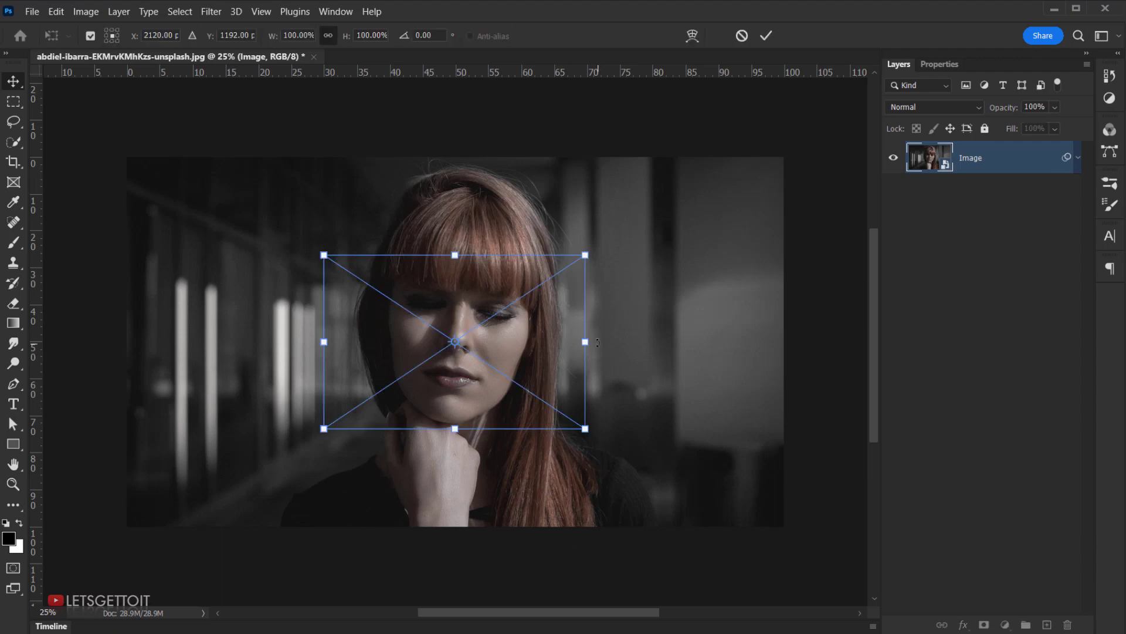
drag(585, 342, 779, 336)
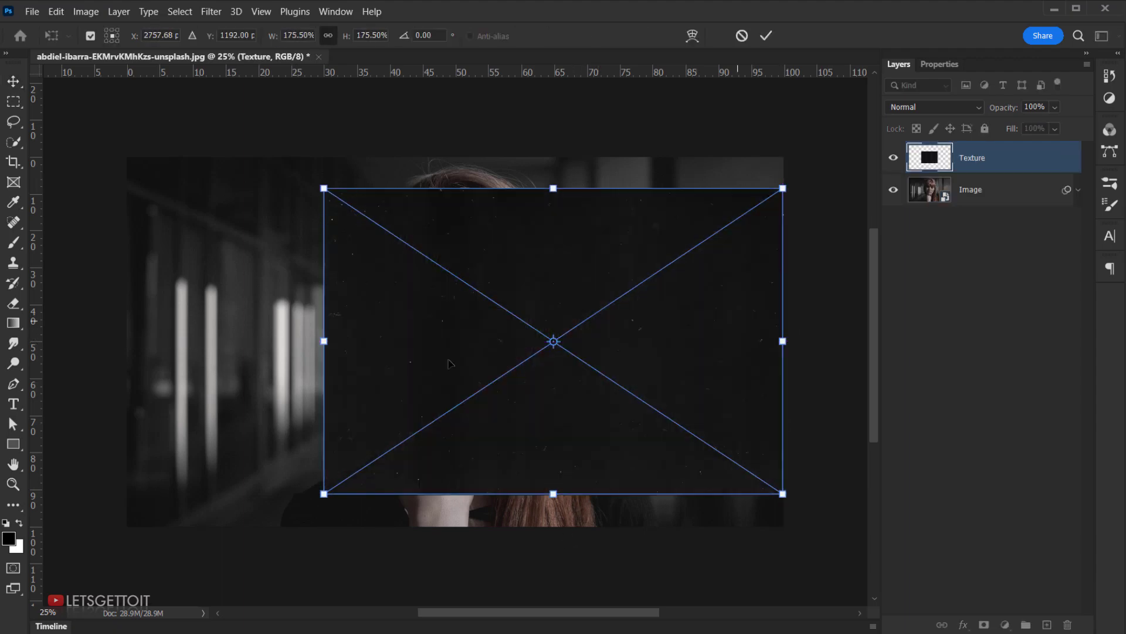
drag(328, 338, 127, 341)
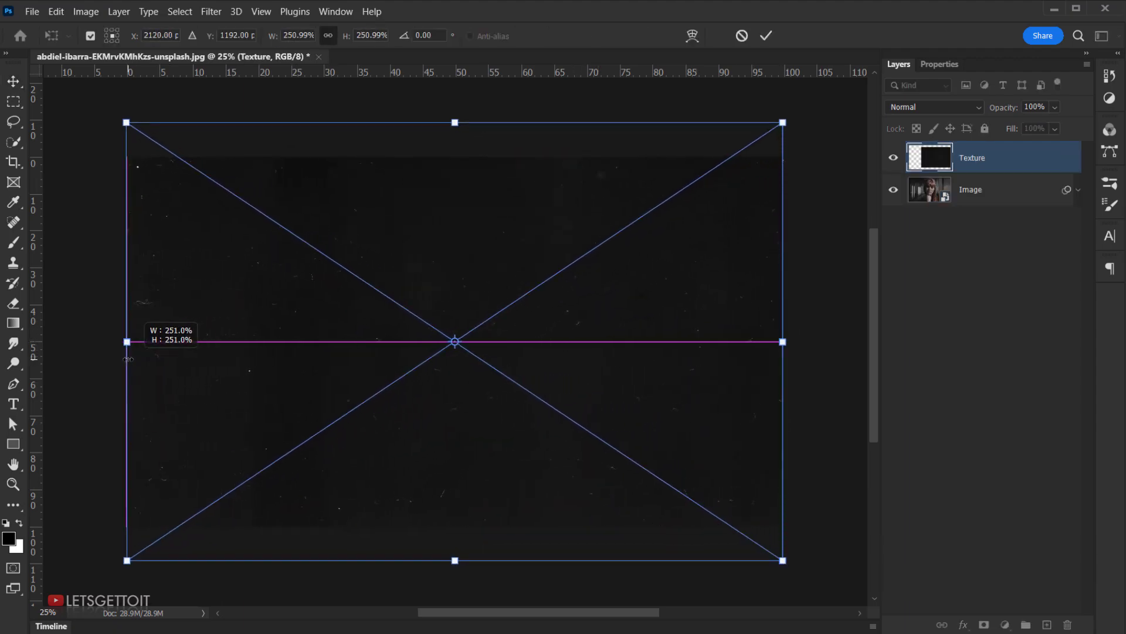
click(722, 353)
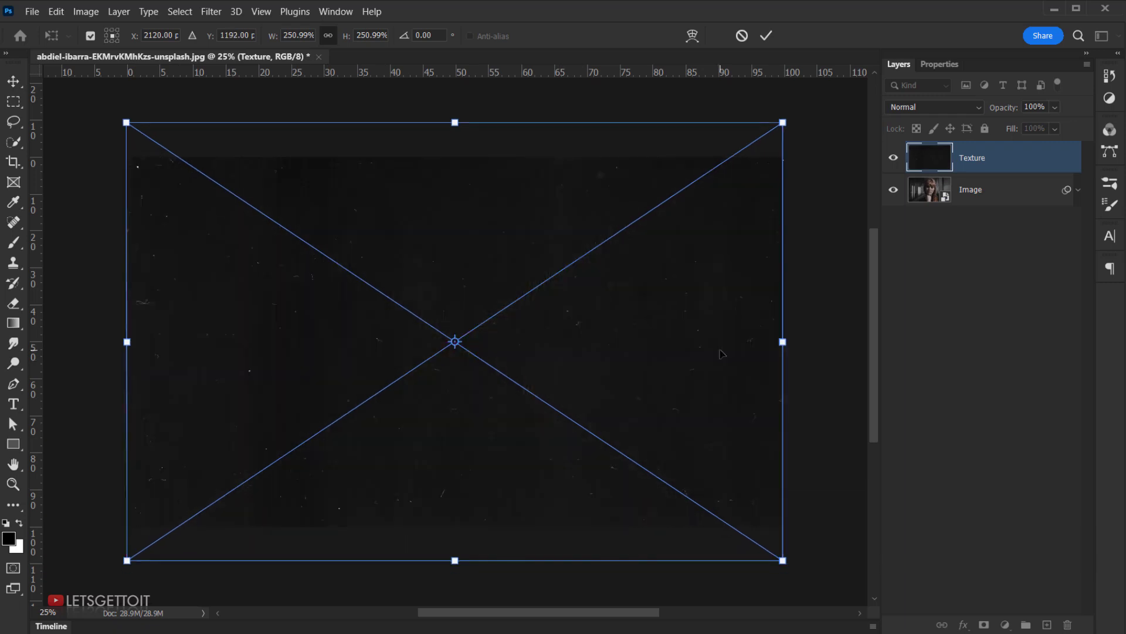
click(766, 36)
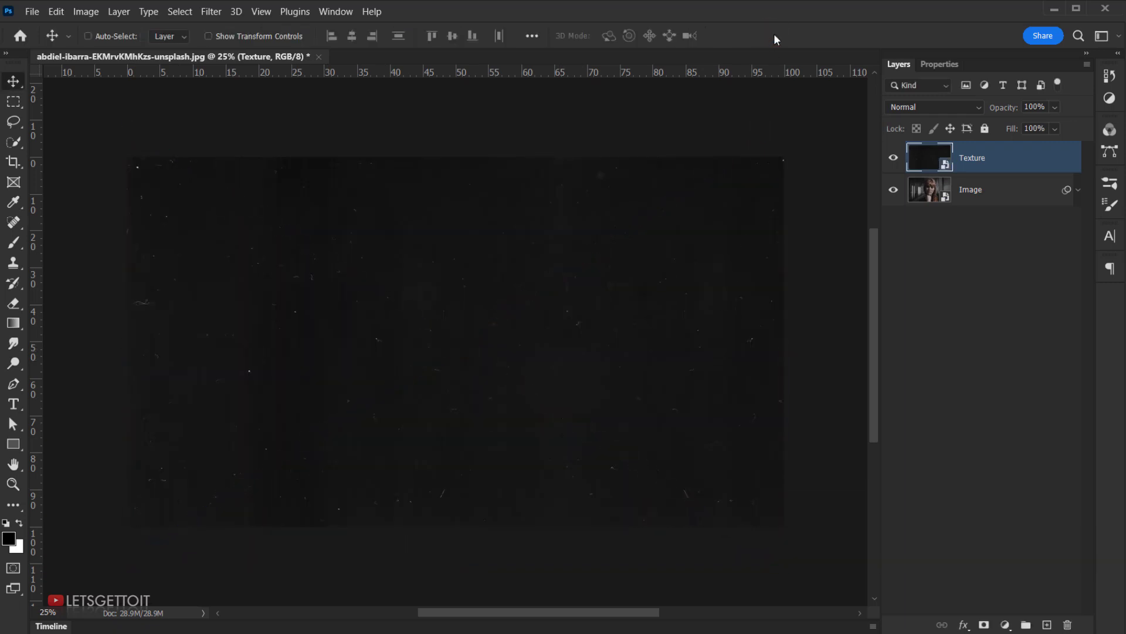
Set the Texture layer to Lighten blending at 76% opacity
click(914, 108)
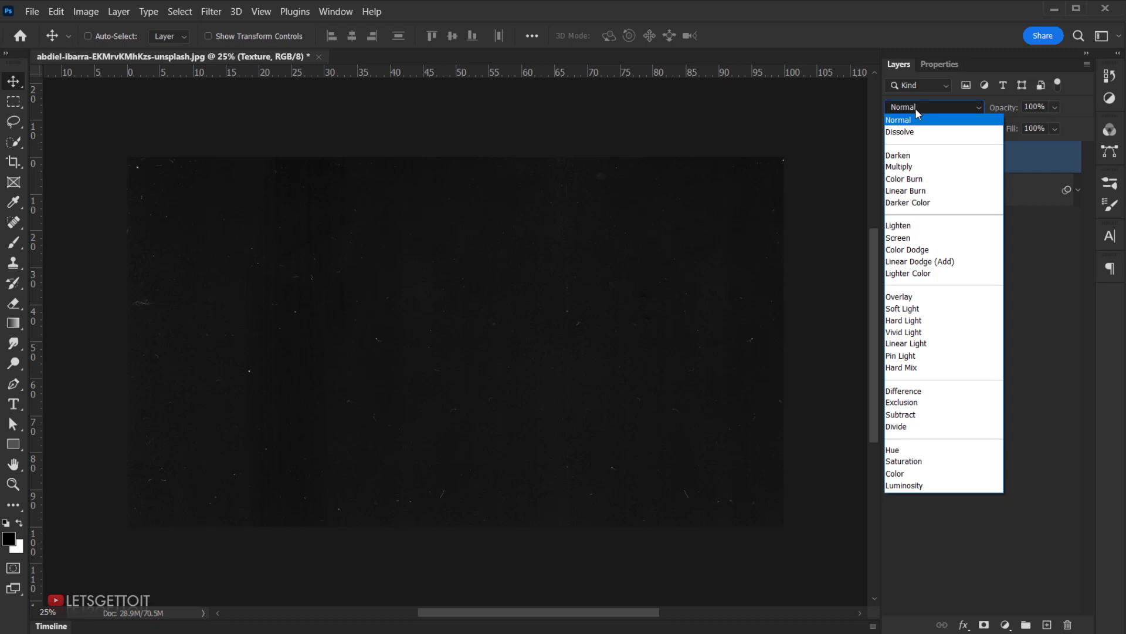
click(892, 228)
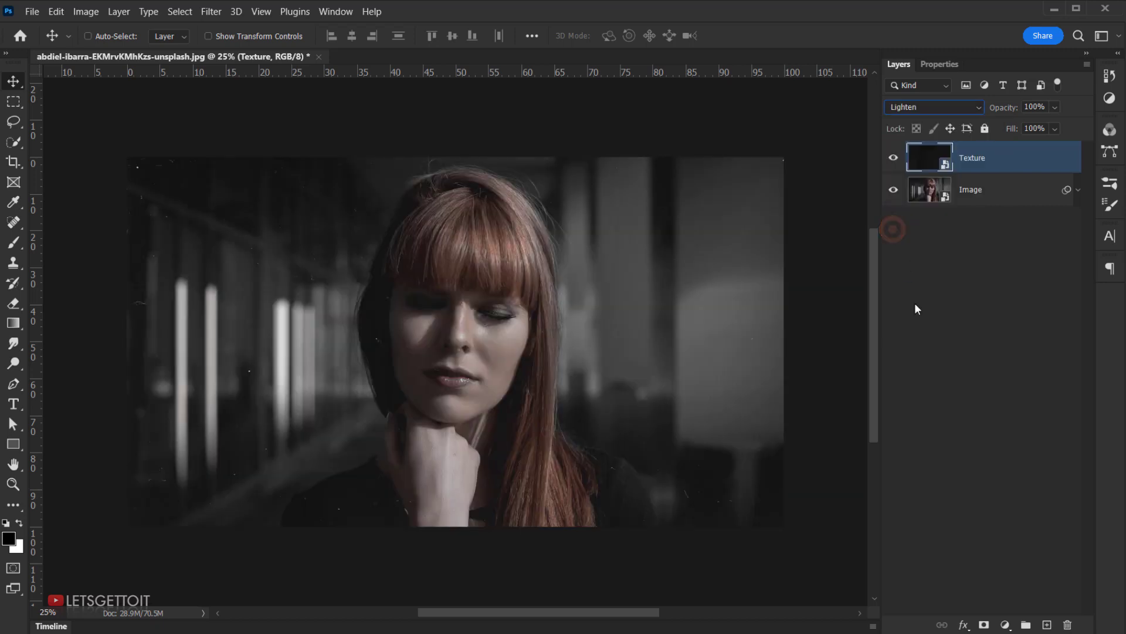
drag(1012, 110, 991, 112)
Deselect the layer and view the fitted image with panels hidden
click(966, 391)
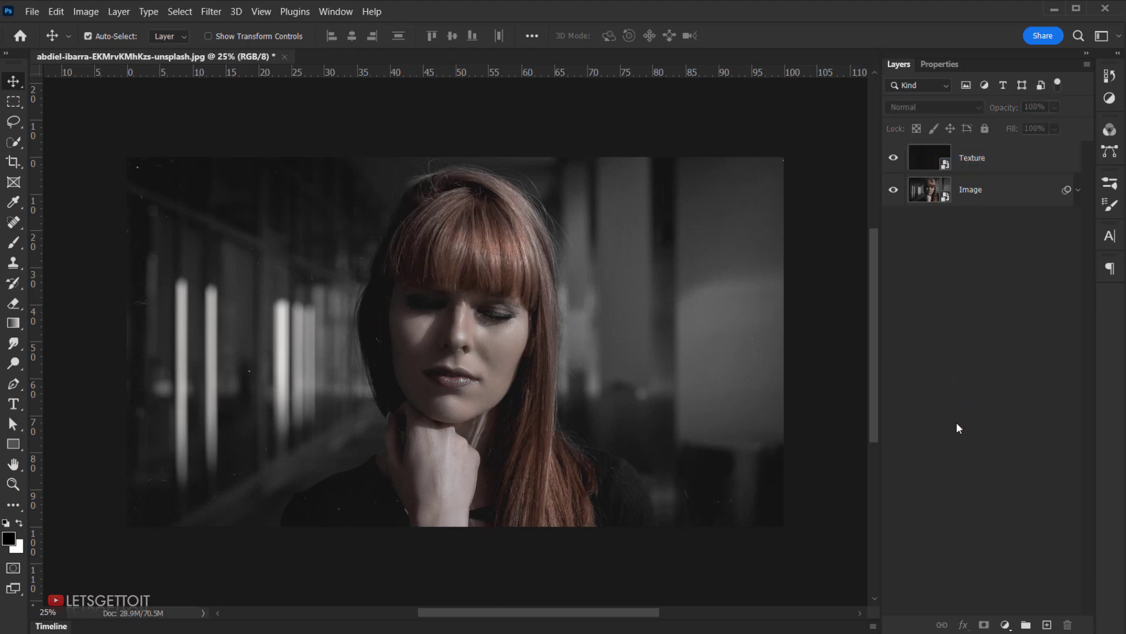
key(ctrl+0)
key(Tab)
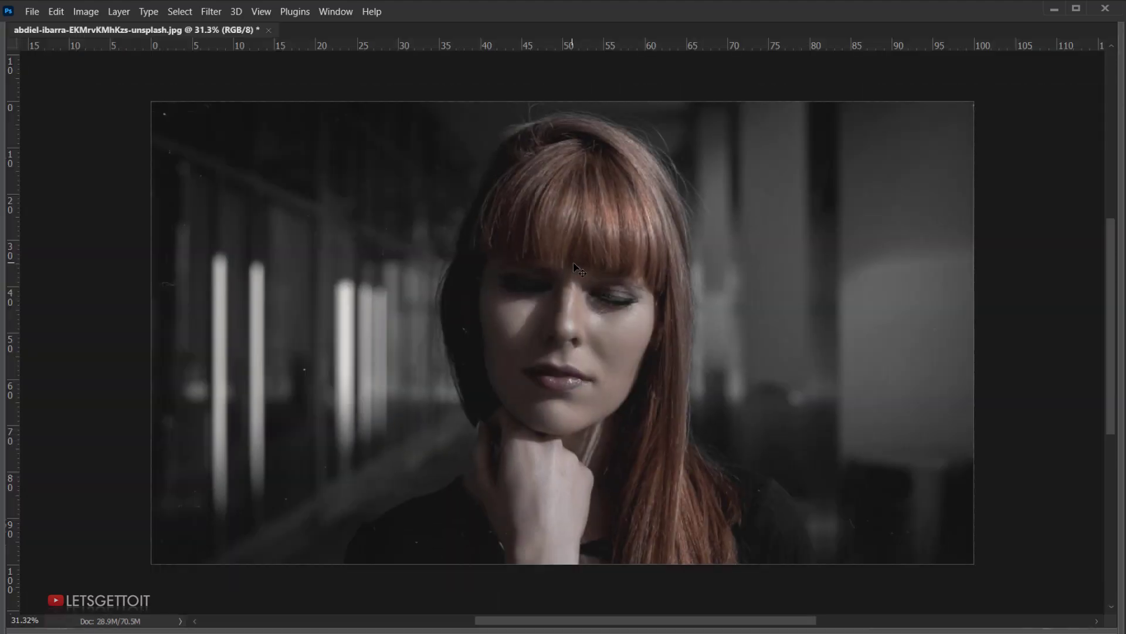
scroll(1059, 404, up, 2)
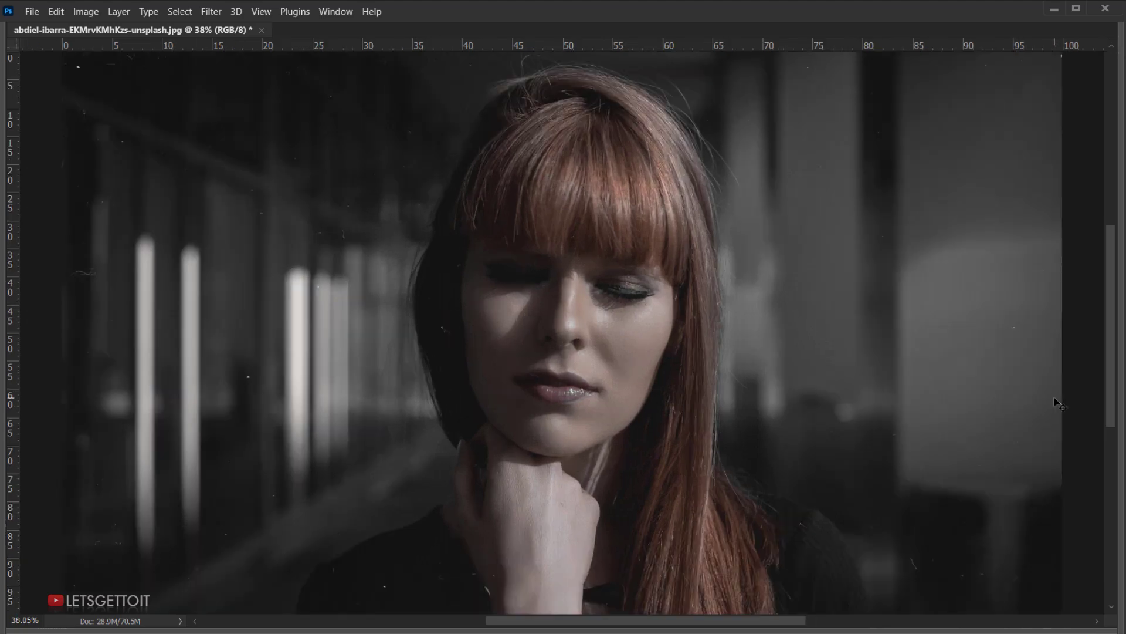
scroll(1058, 403, down, 2)
Open the seated curly-haired woman photo in Photoshop from File Explorer
key(Tab)
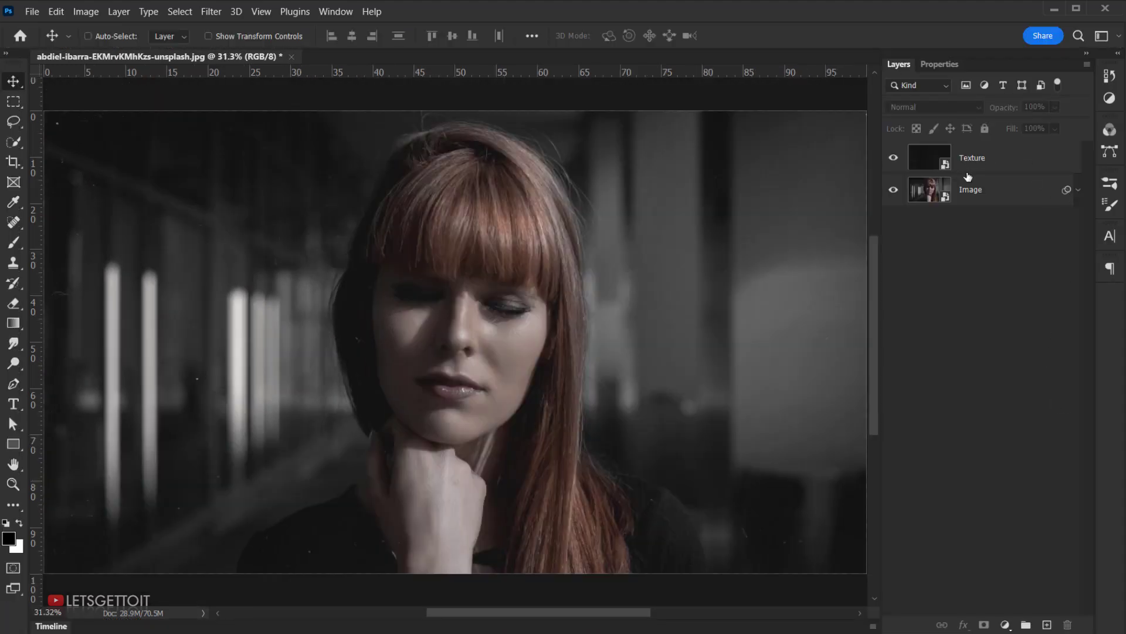
key(alt+Tab)
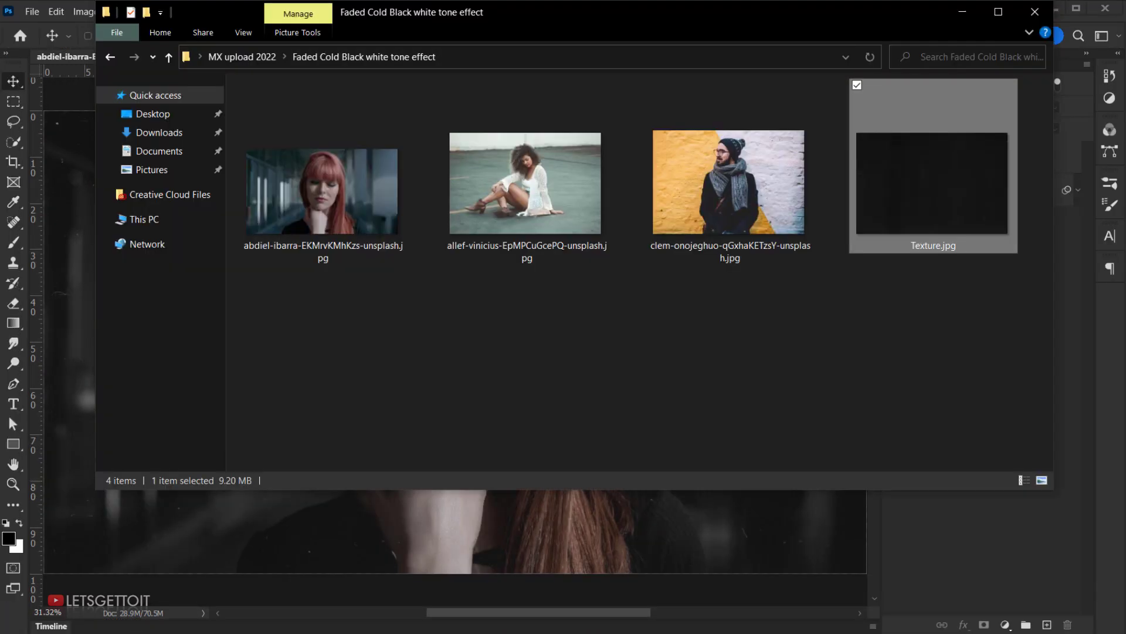
click(541, 215)
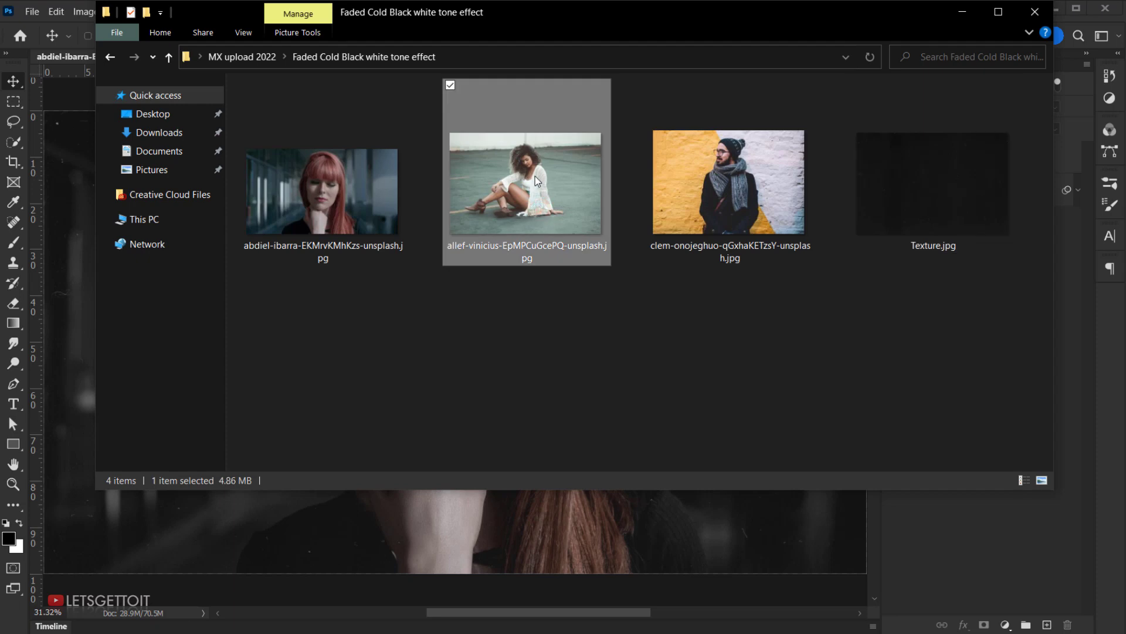
drag(535, 181, 17, 613)
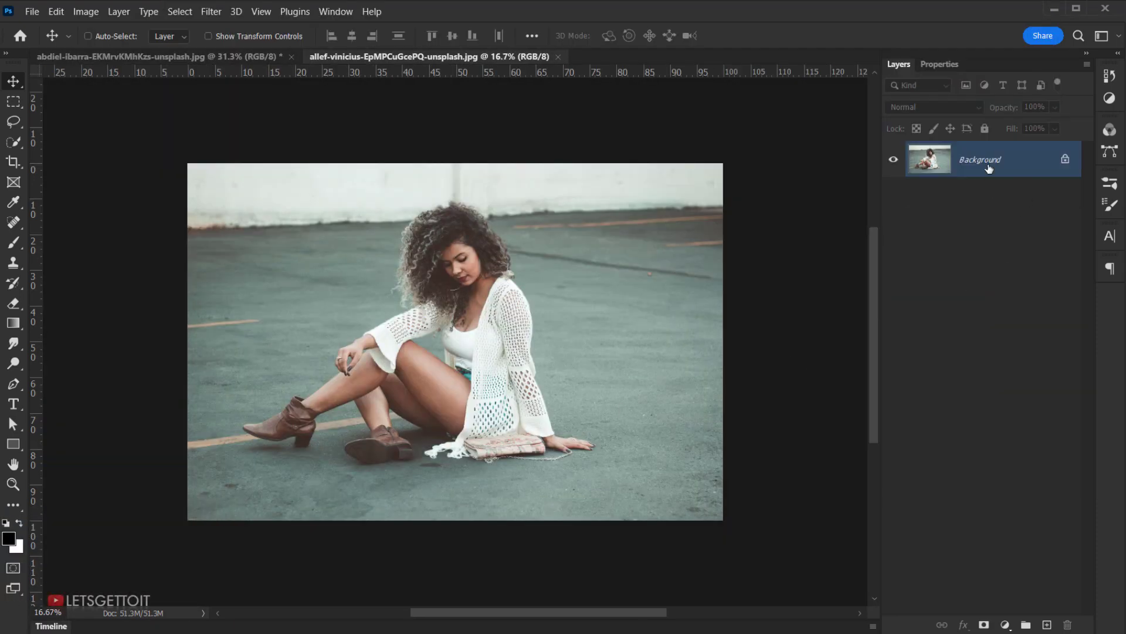
Rename the Background layer to iMAGE and convert it to a smart object
double_click(988, 169)
key(BackSpace)
text(iMAGE)
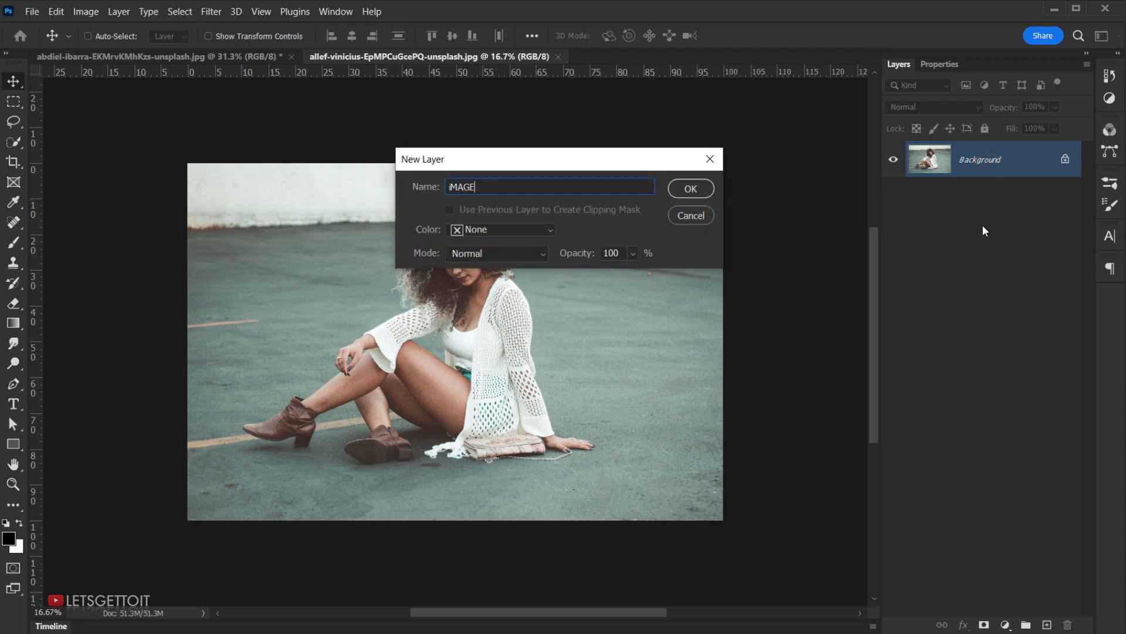
key(Return)
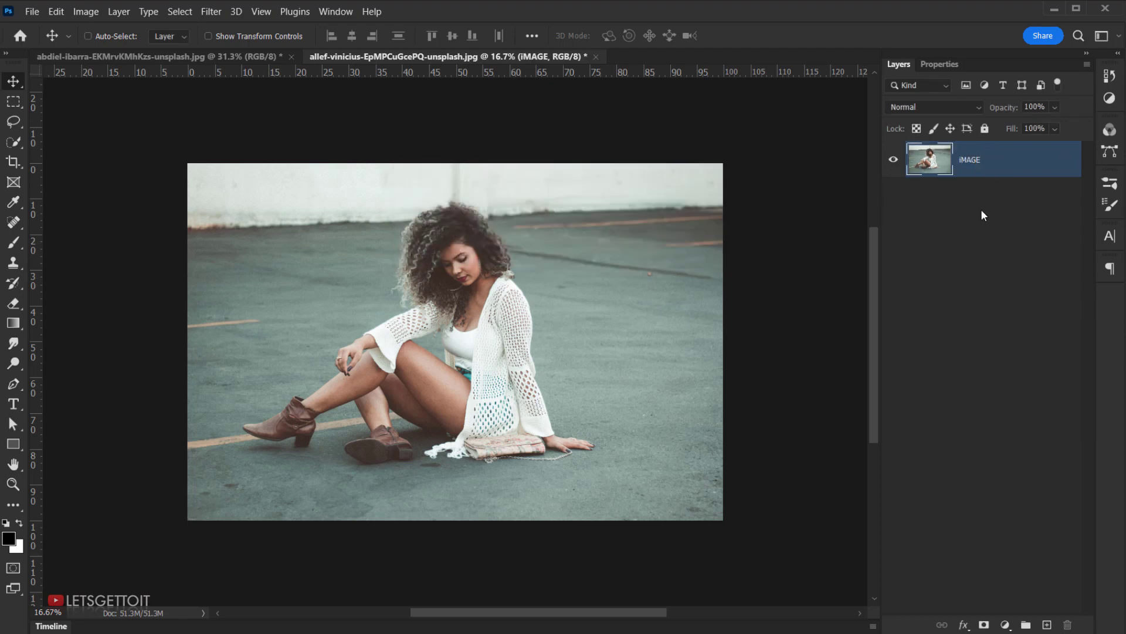
right_click(981, 160)
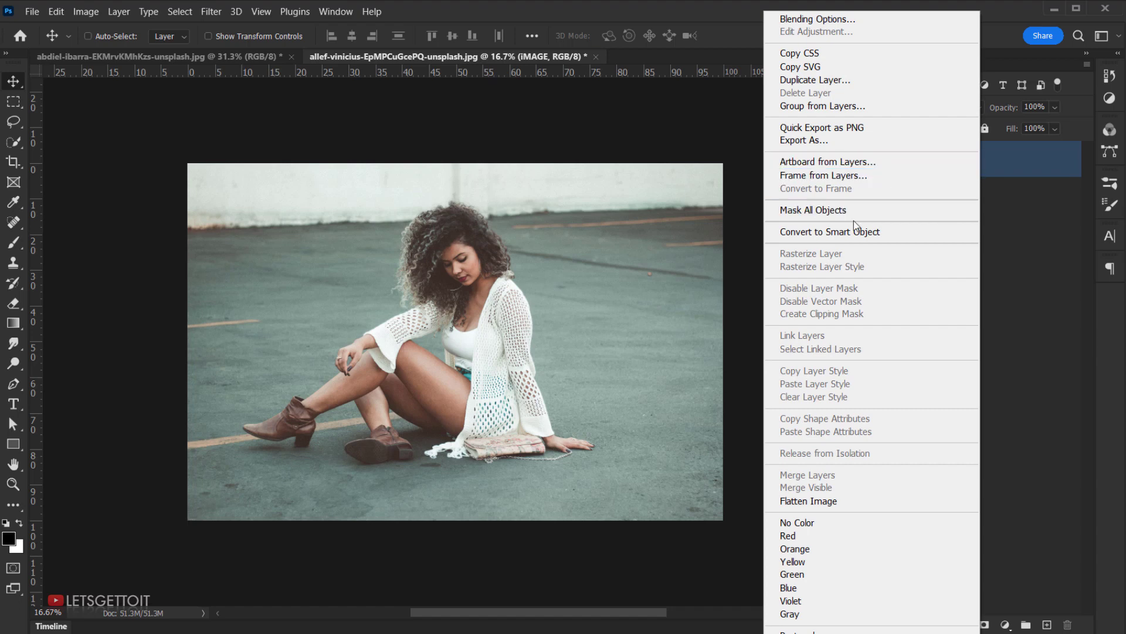
click(815, 234)
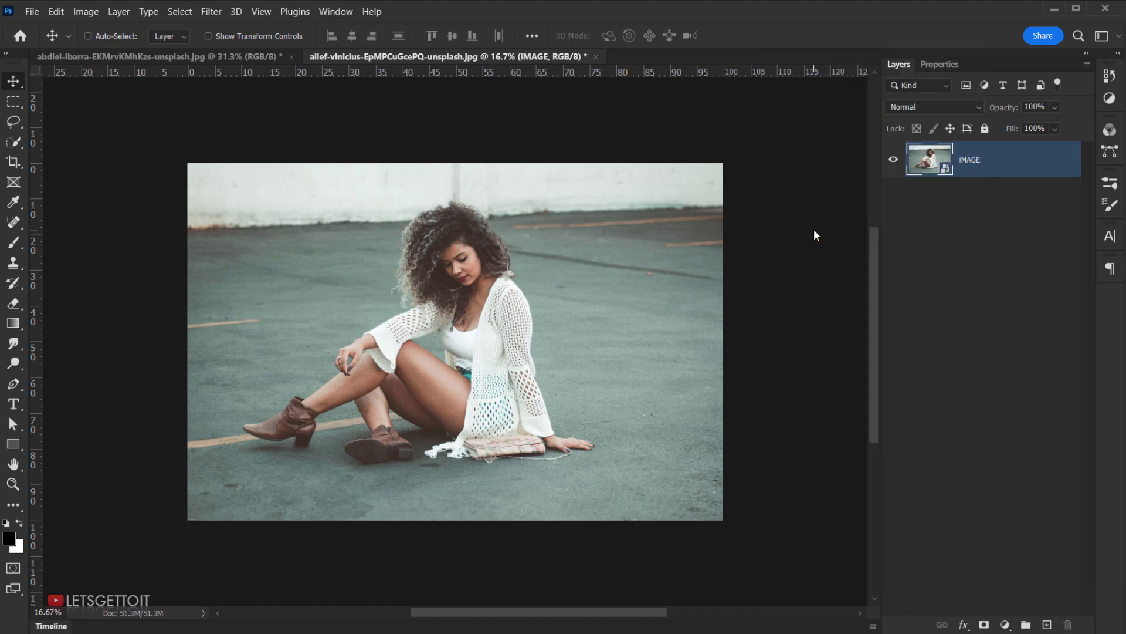
Apply the Faded Black white Tone user preset in the Camera Raw Filter
click(210, 12)
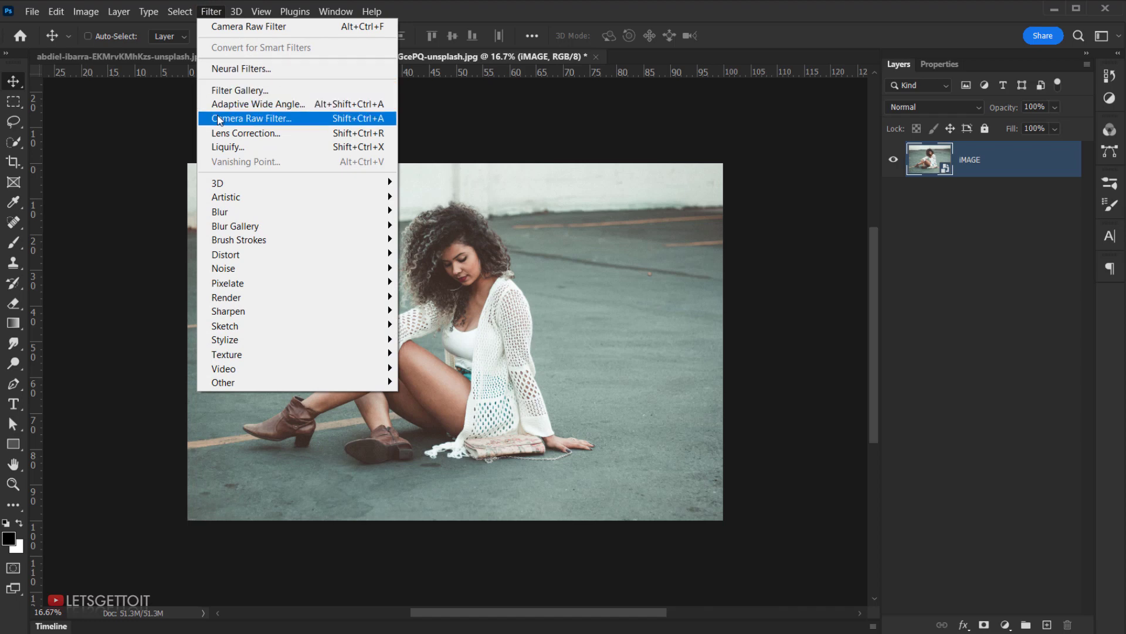
click(252, 119)
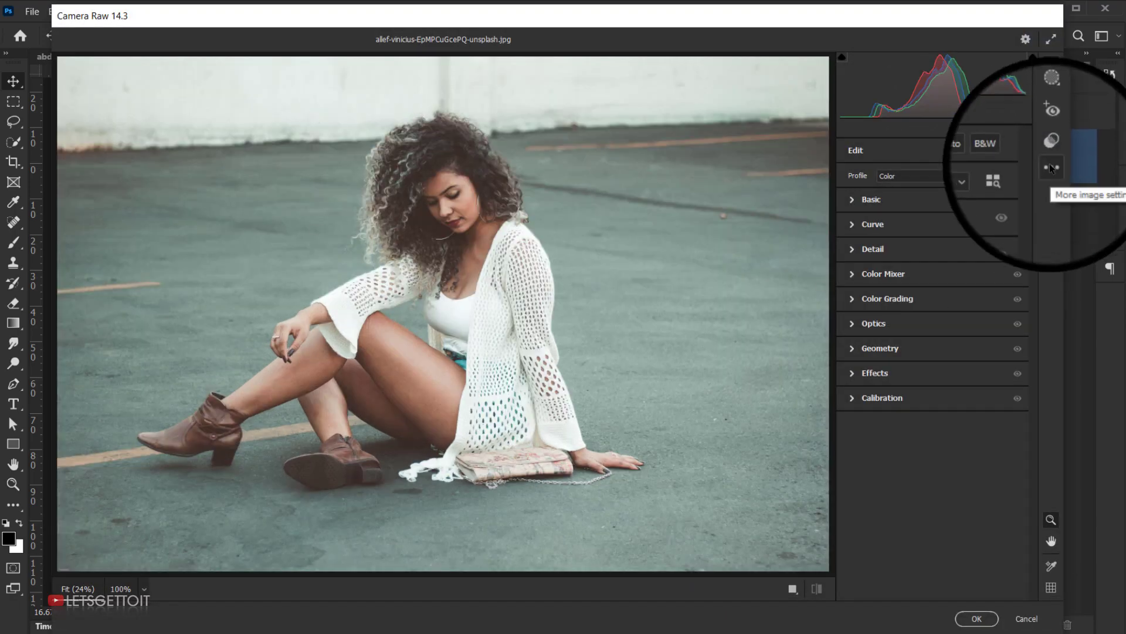
click(1052, 151)
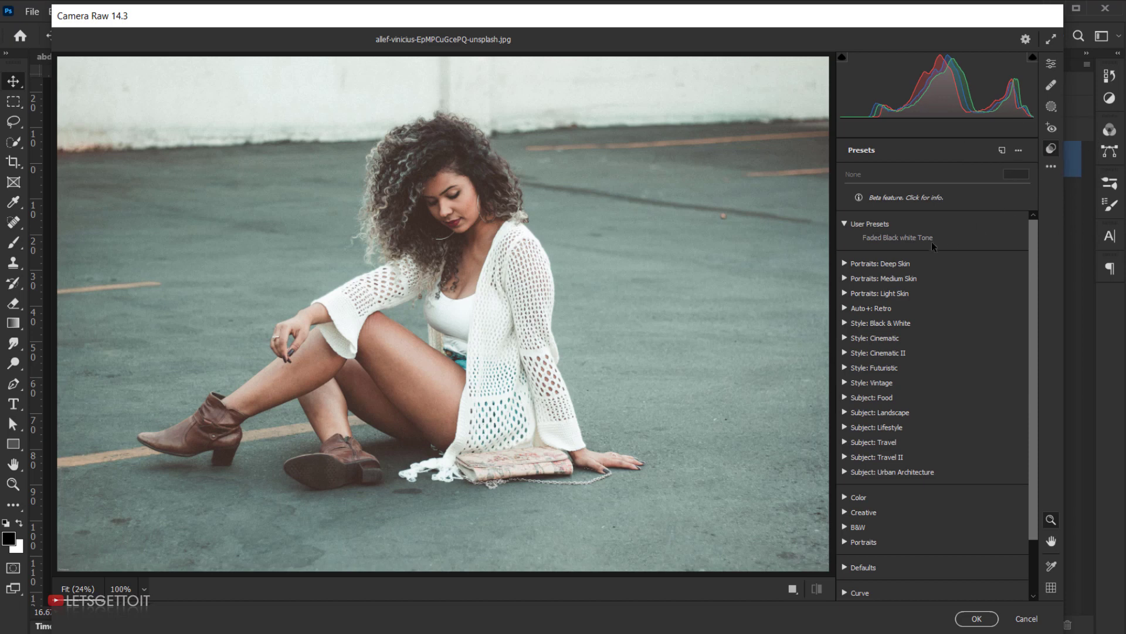
click(865, 240)
click(875, 240)
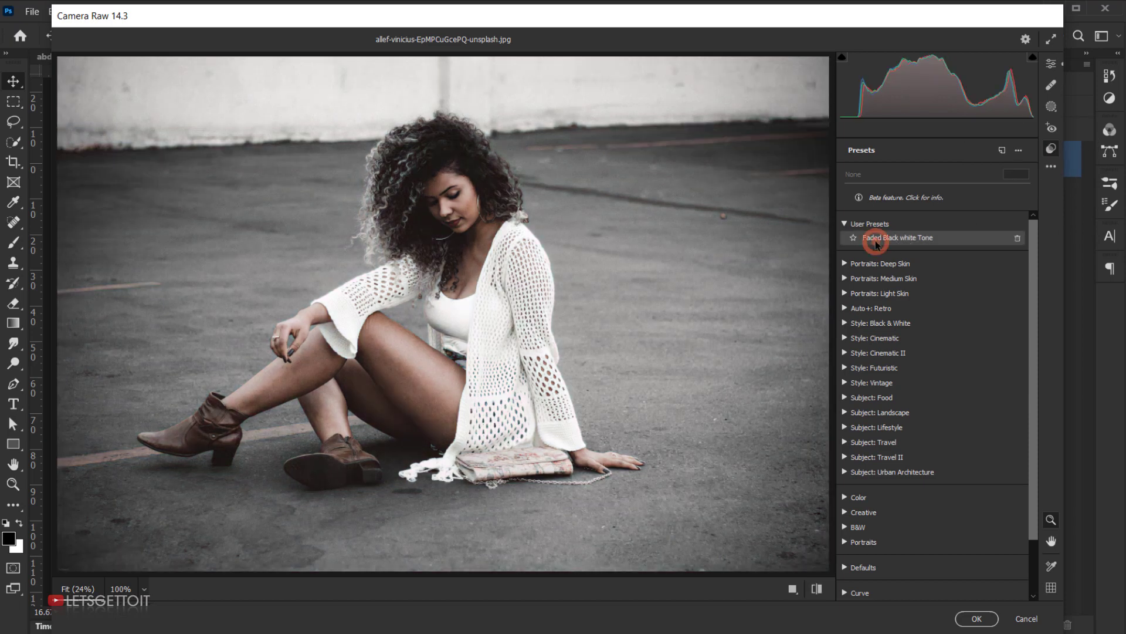
click(1053, 108)
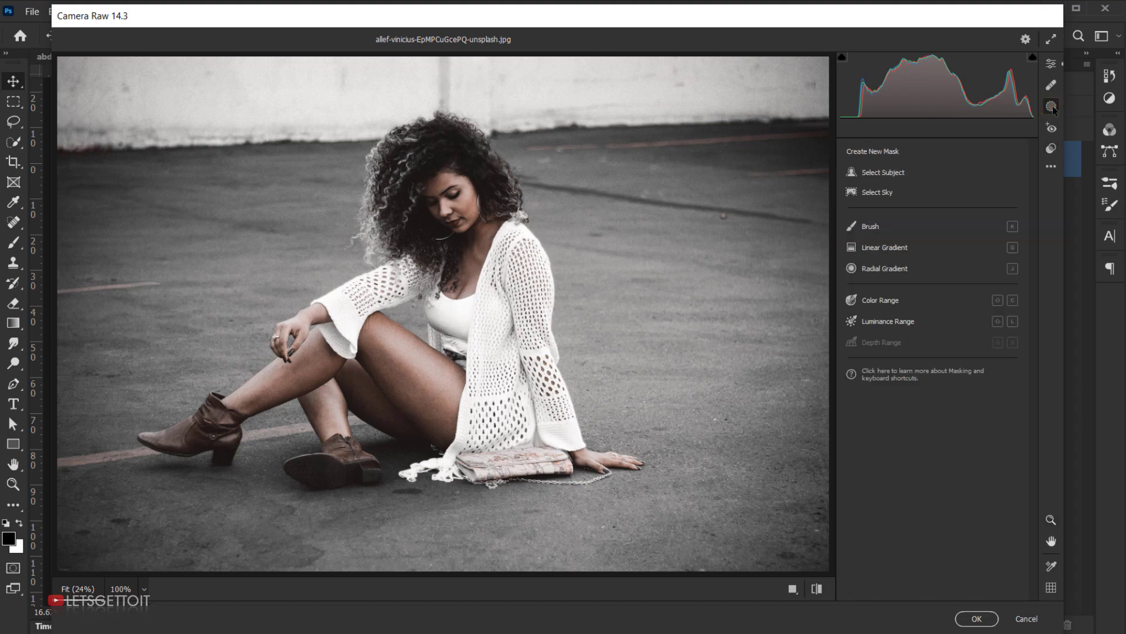
Paint a brush mask with an enlarged brush over the seated woman's hair and face
click(871, 227)
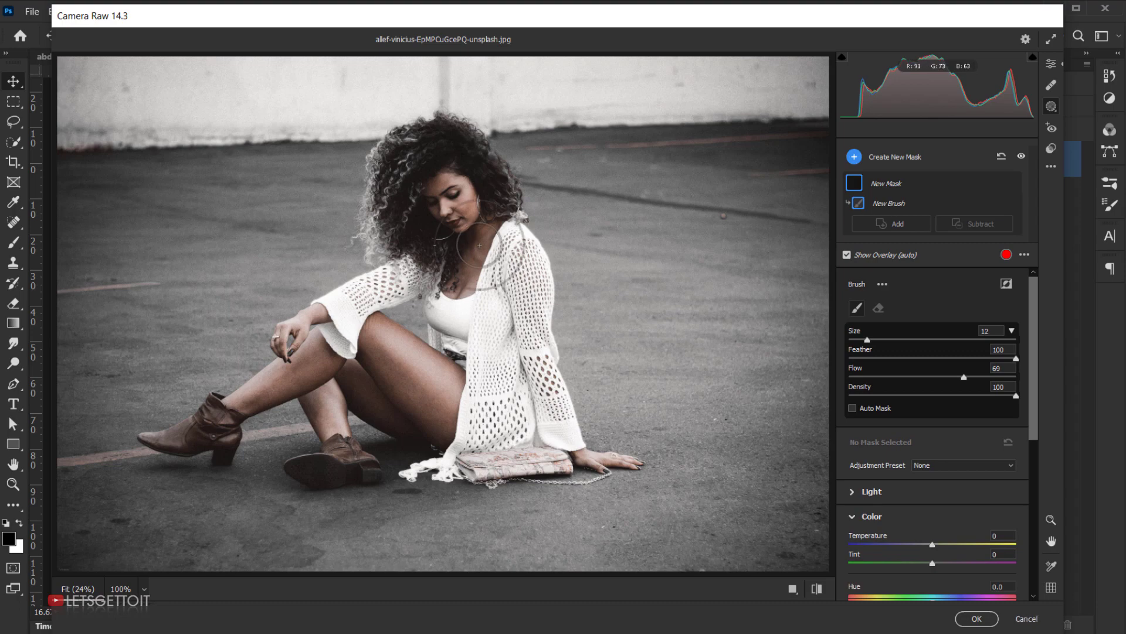
drag(450, 197, 455, 197)
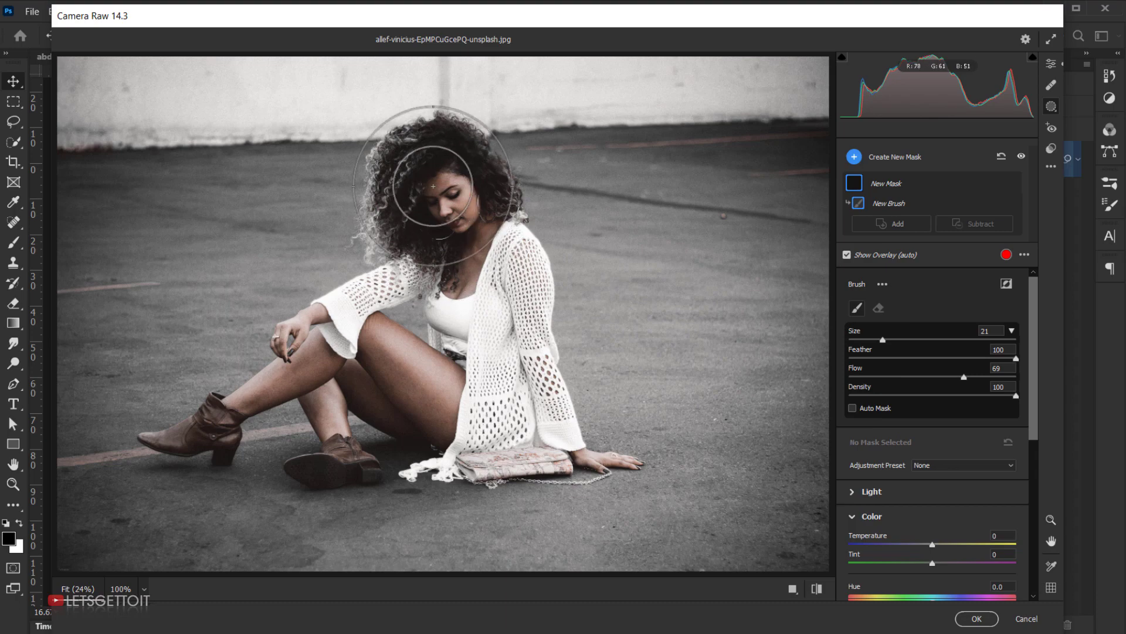
mouse_move(456, 237)
mouse_down()
mouse_move(486, 331)
mouse_move(266, 405)
mouse_move(352, 415)
mouse_move(541, 402)
mouse_move(493, 238)
mouse_move(408, 225)
mouse_move(588, 405)
mouse_up()
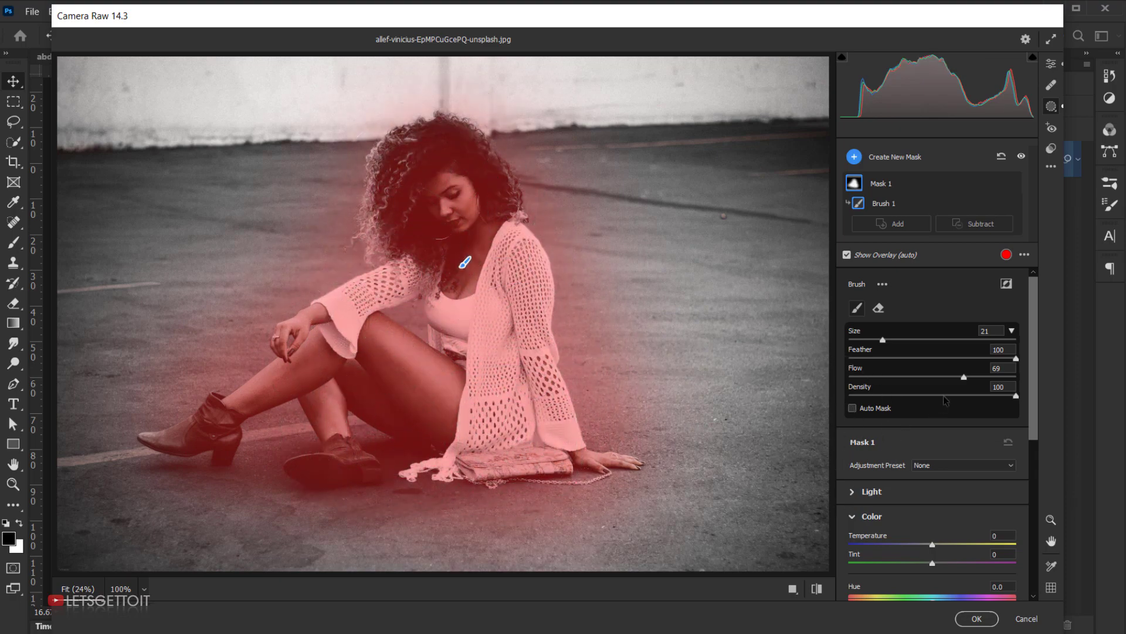
Invert the mask and set the background Saturation to -100
click(1006, 284)
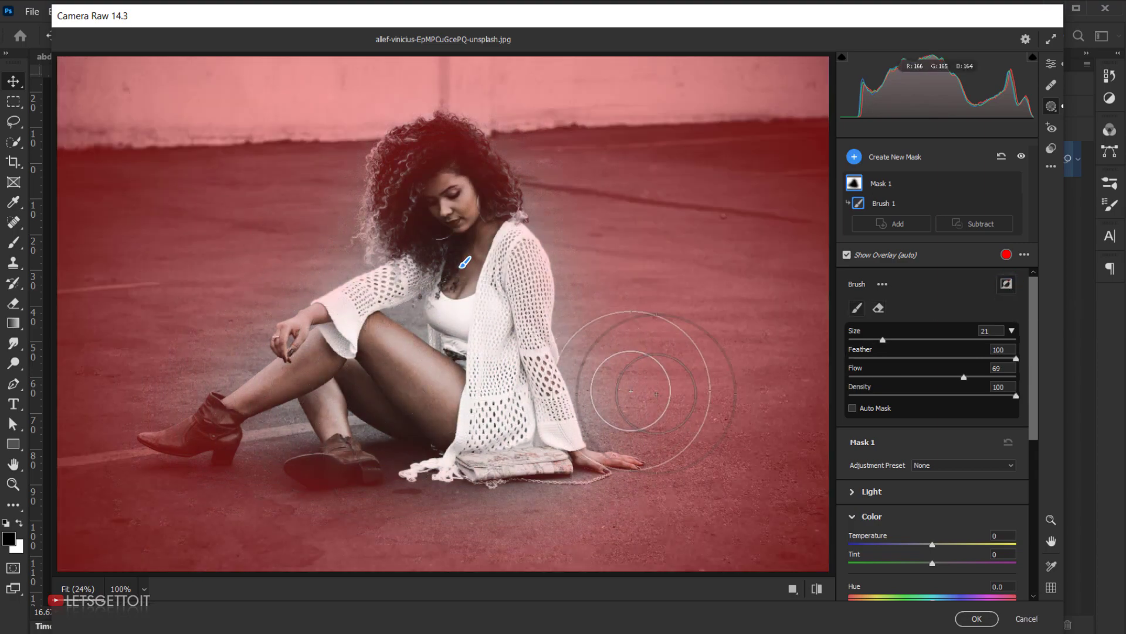
scroll(930, 426, down, 3)
scroll(941, 417, down, 2)
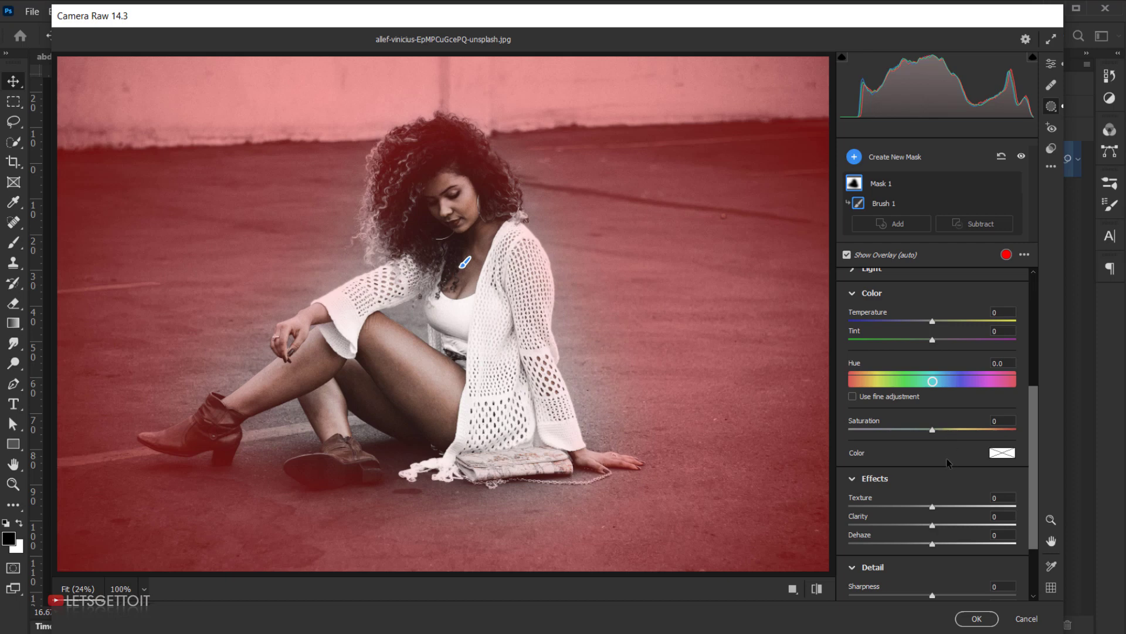
drag(933, 429, 905, 430)
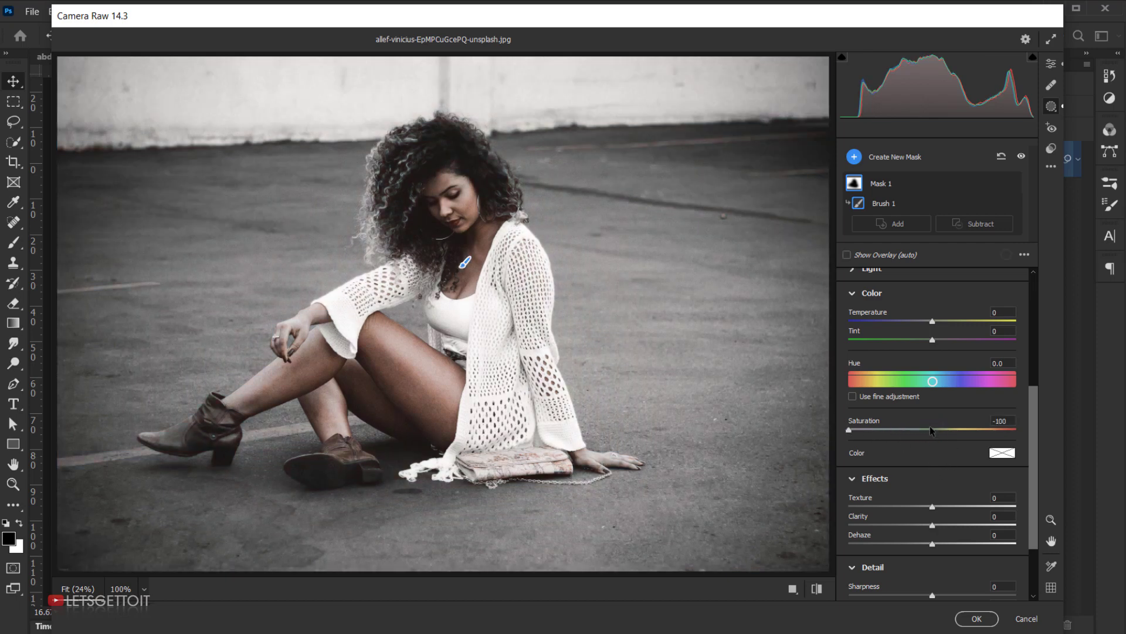
scroll(931, 430, up, 2)
scroll(930, 423, up, 1)
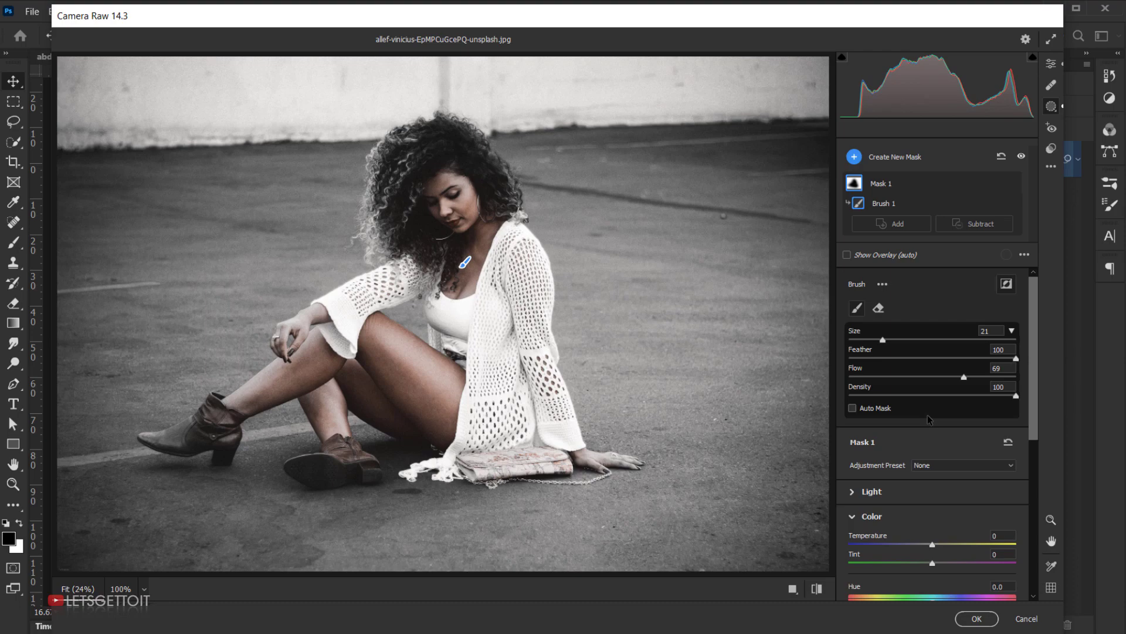
Refine the mask with a soft erase brush, then hide the overlay
click(847, 255)
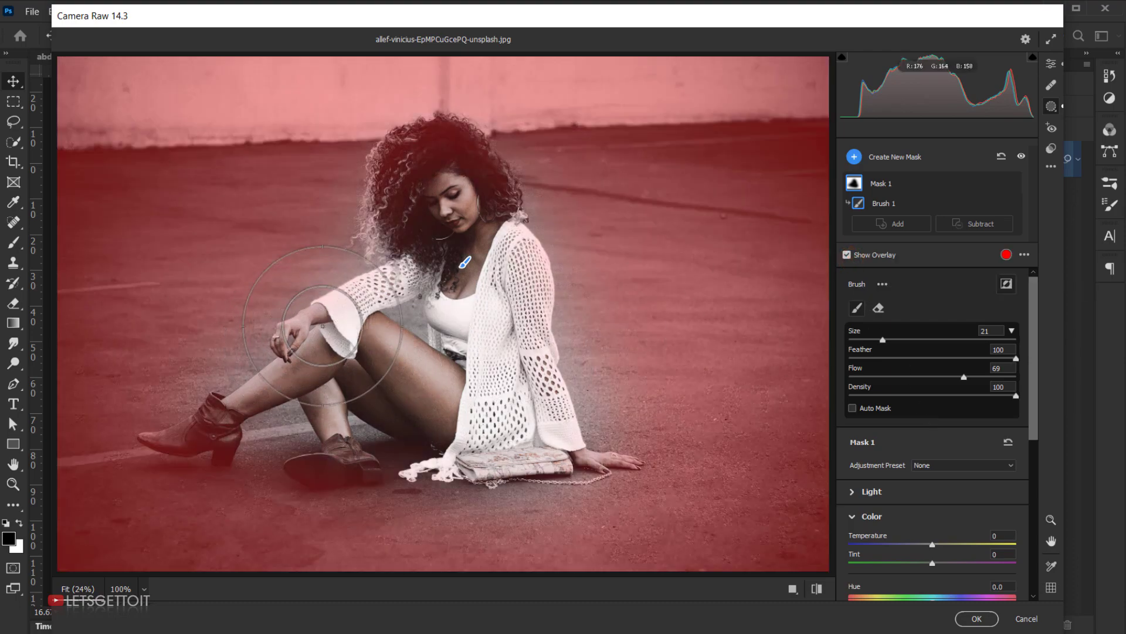
click(879, 308)
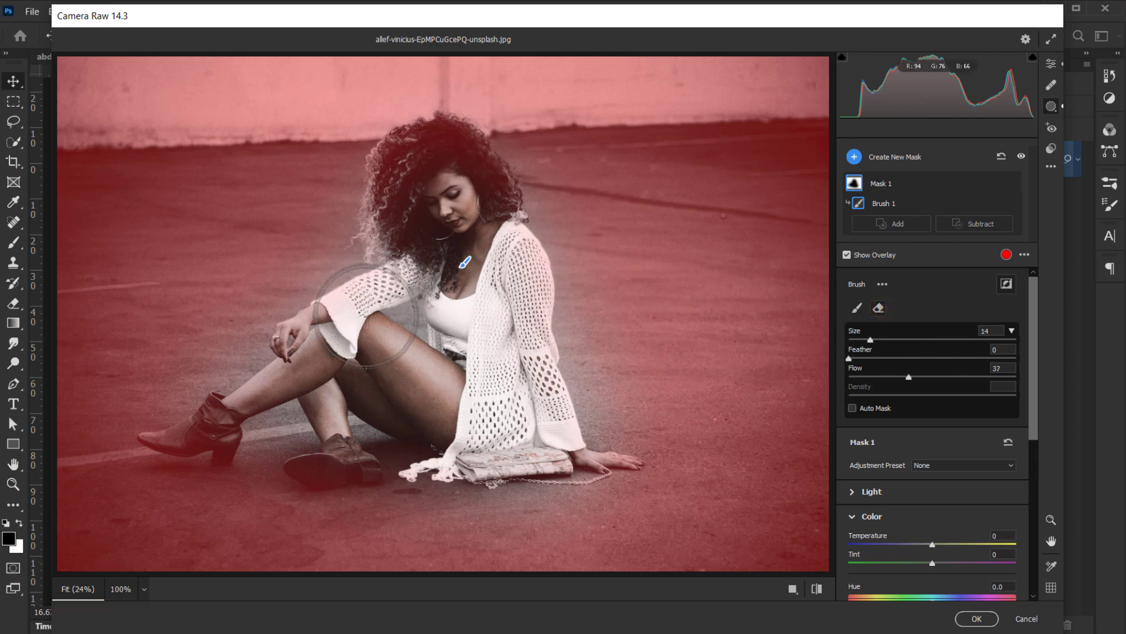
key(shift+bracketright)
key(shift+bracketright)
key(shift+bracketright)
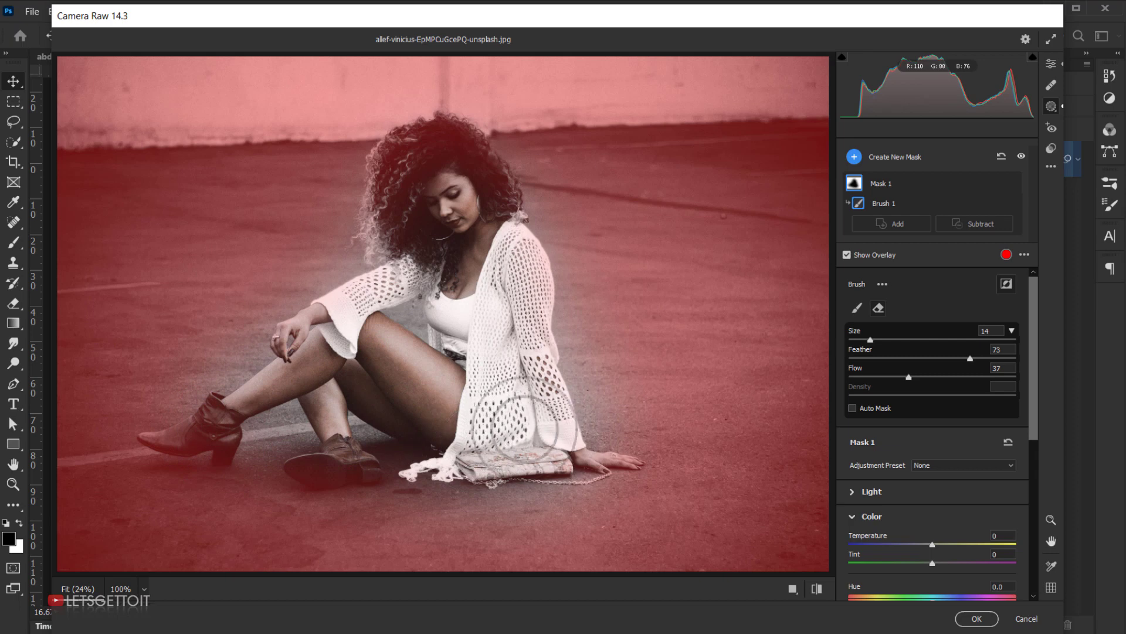
click(847, 254)
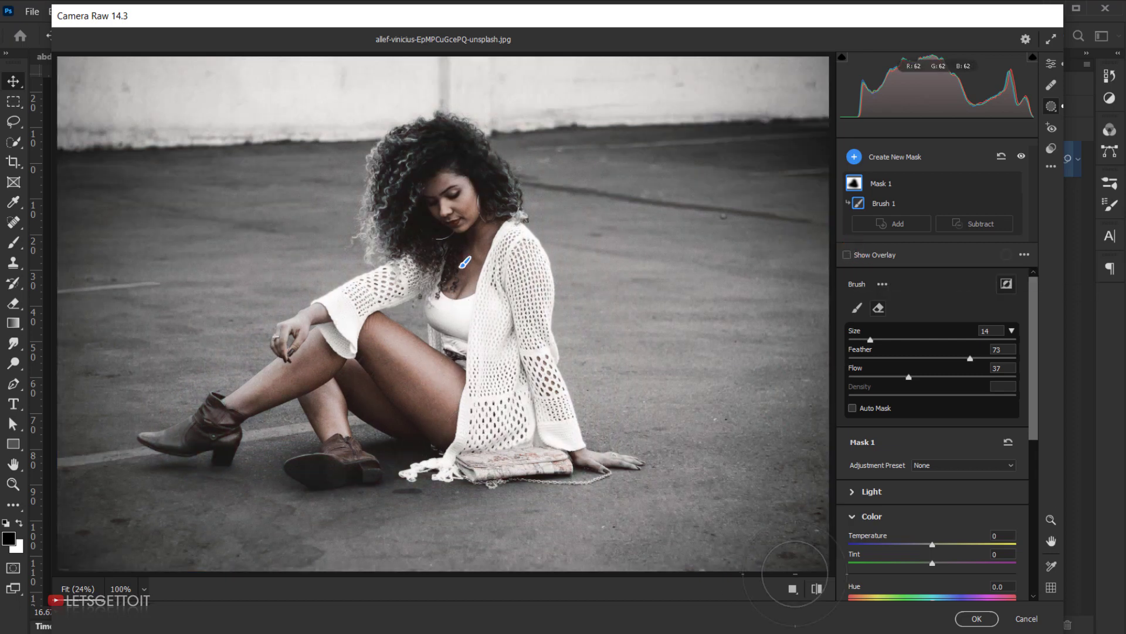
Compare before/after and apply the Camera Raw edit with OK
click(1058, 63)
click(819, 589)
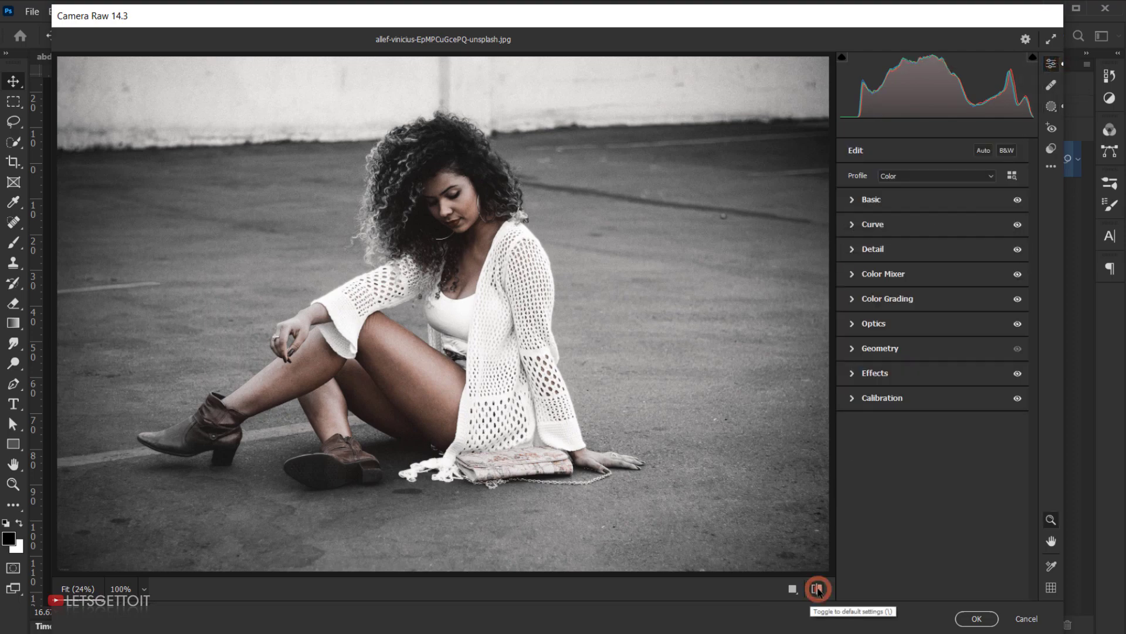
click(818, 589)
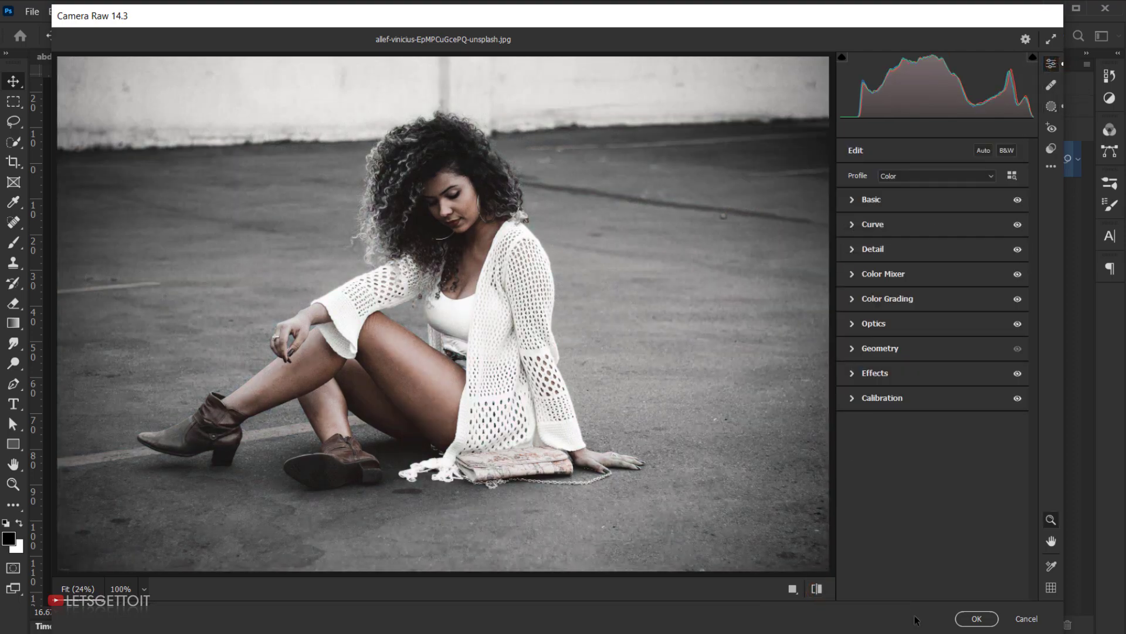
click(976, 619)
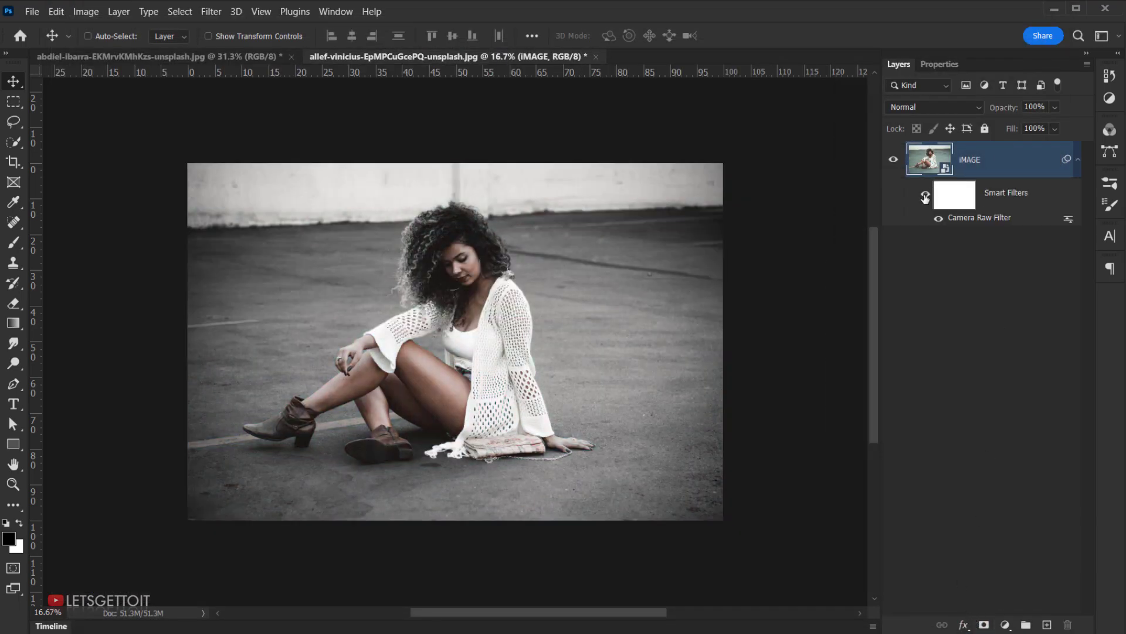
Toggle the smart filter to compare, then place Texture.jpg onto the seated woman's photo
click(925, 196)
click(925, 197)
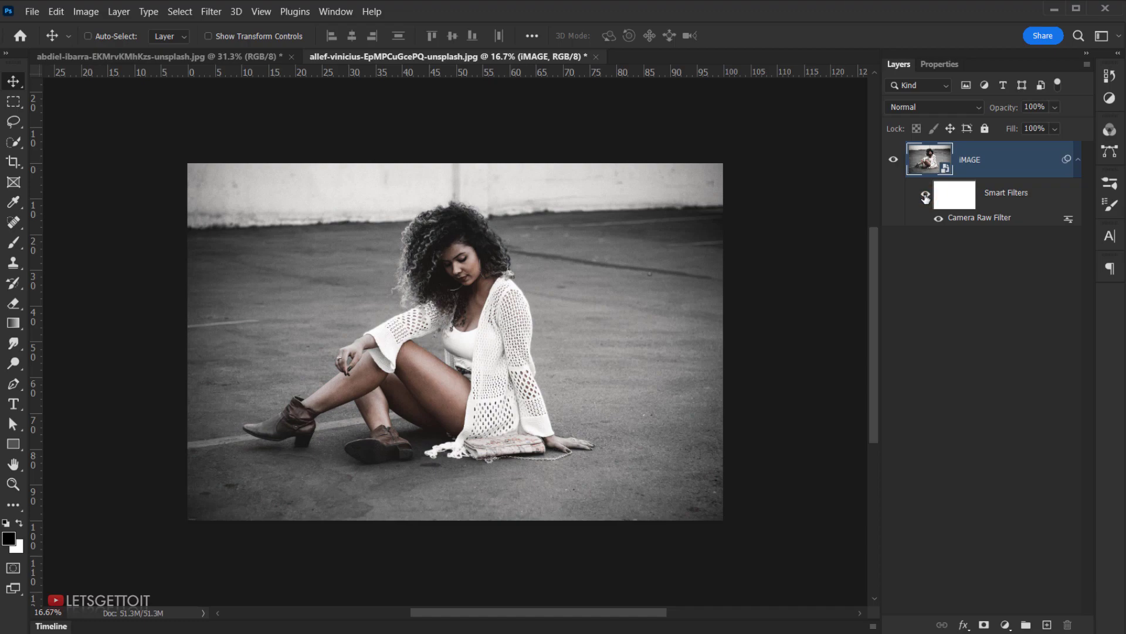
key(alt+Tab)
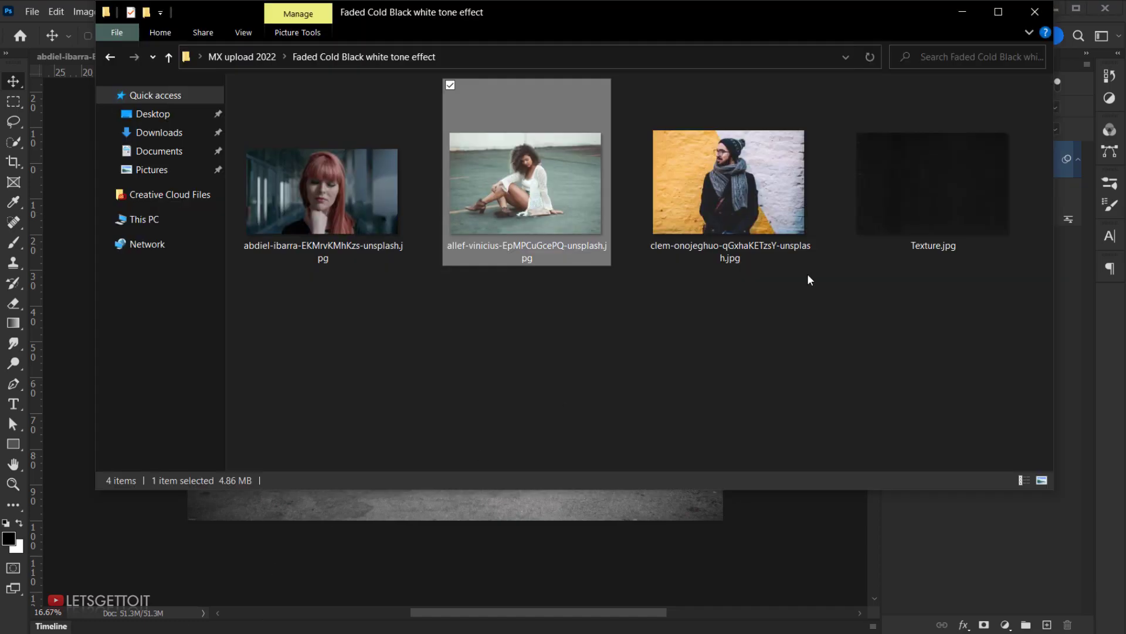
click(900, 208)
mouse_move(934, 170)
mouse_down()
mouse_move(835, 310)
mouse_move(476, 516)
mouse_up()
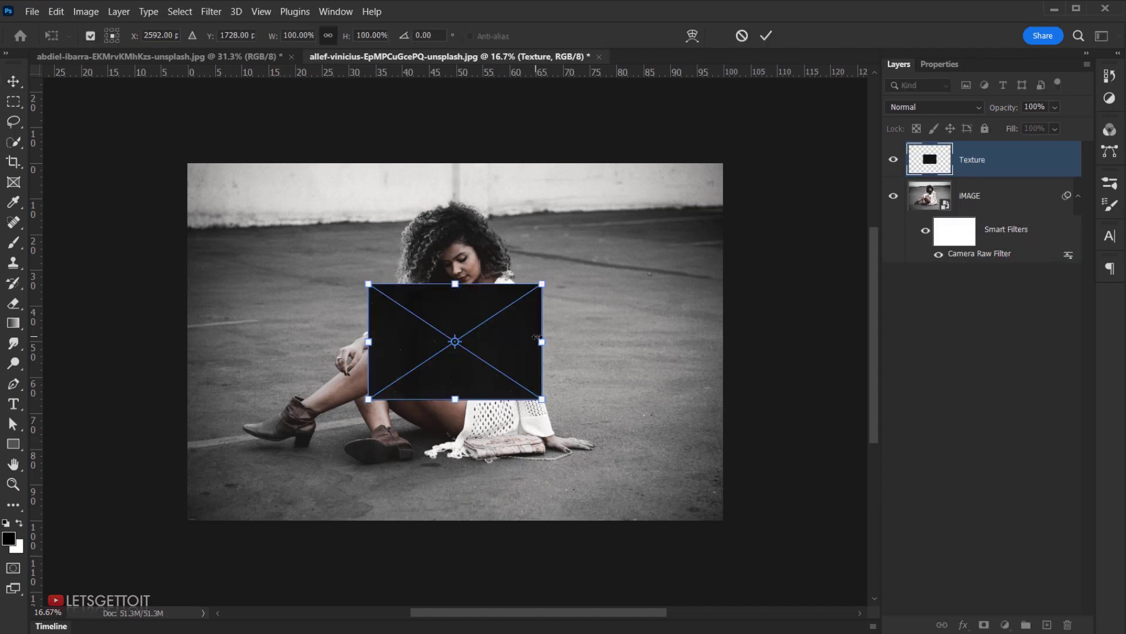
Stretch the texture past the canvas edges and blend it in Lighten mode
drag(536, 337, 697, 337)
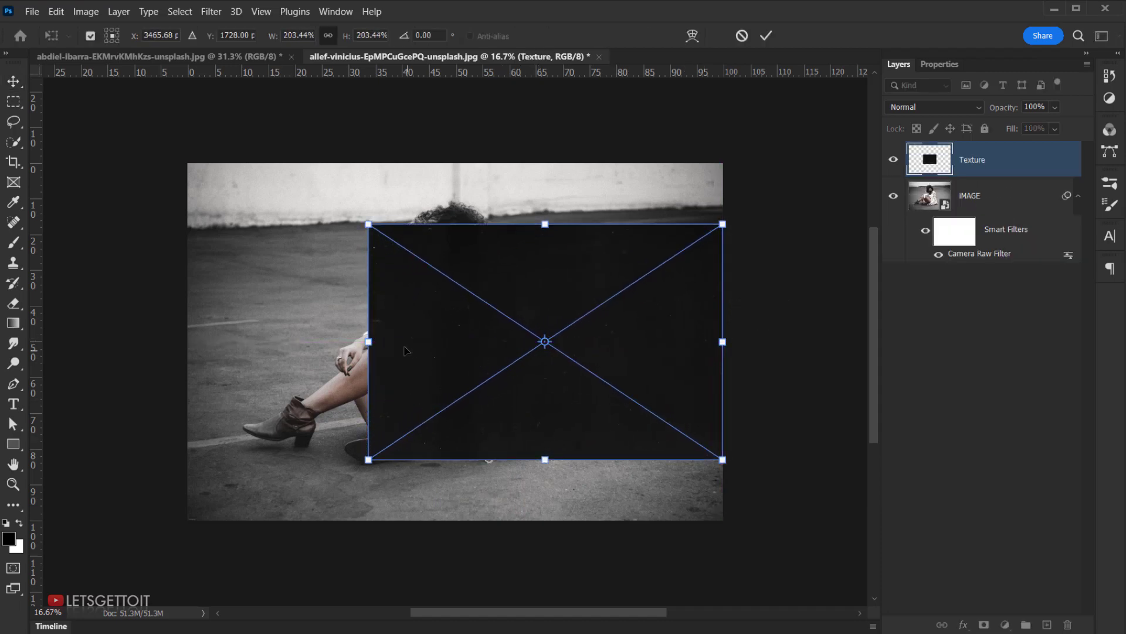
drag(369, 342, 181, 363)
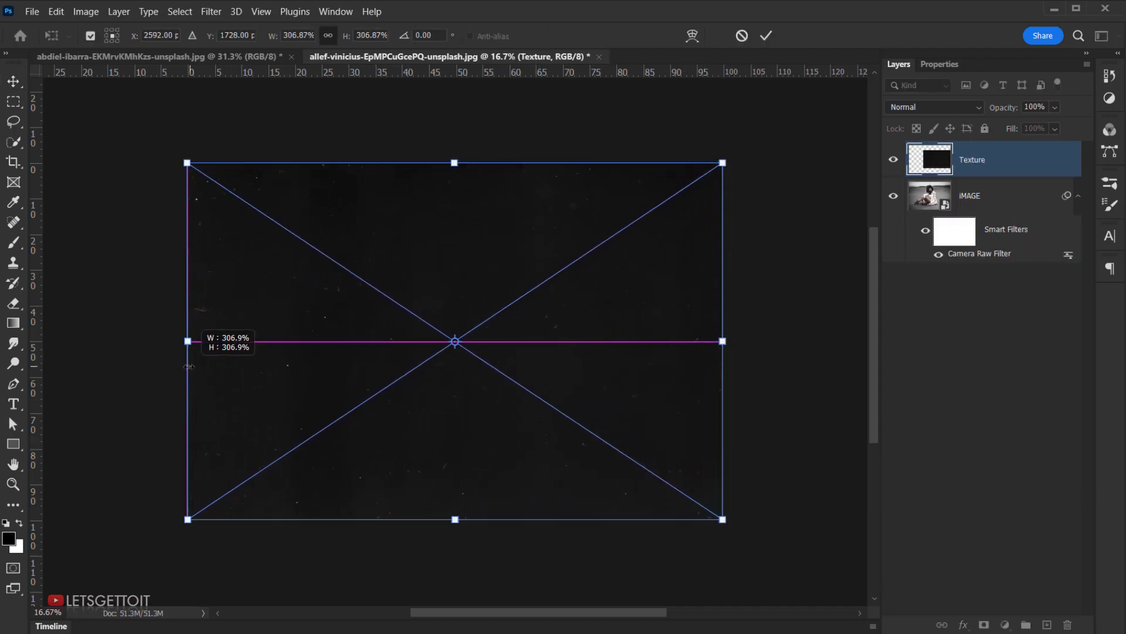
drag(455, 163, 455, 160)
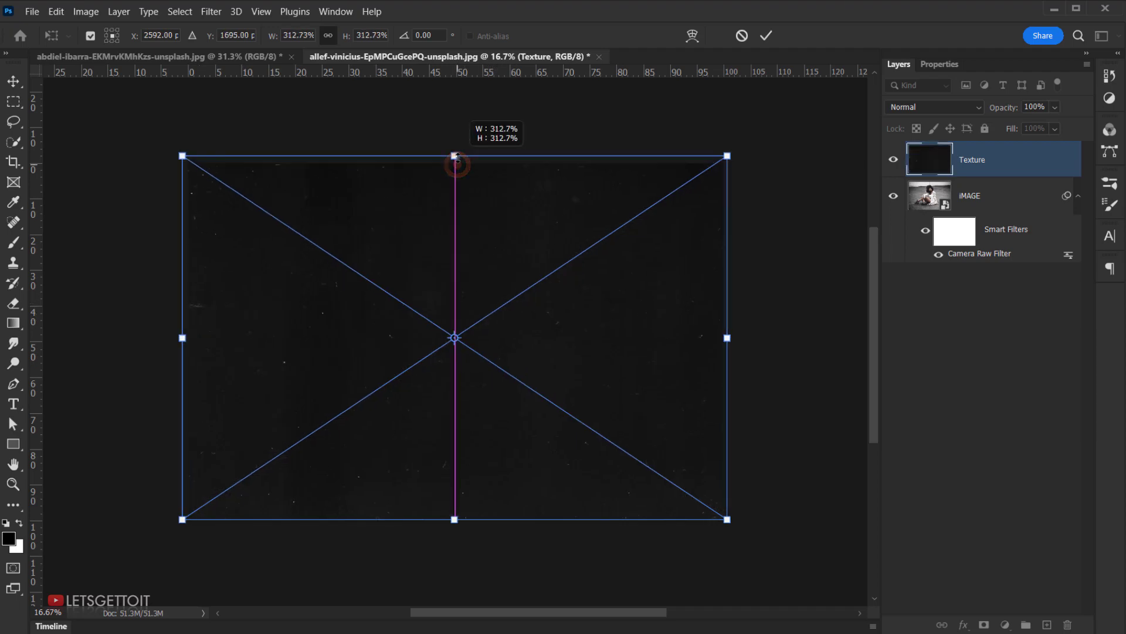
drag(495, 277, 494, 287)
click(765, 36)
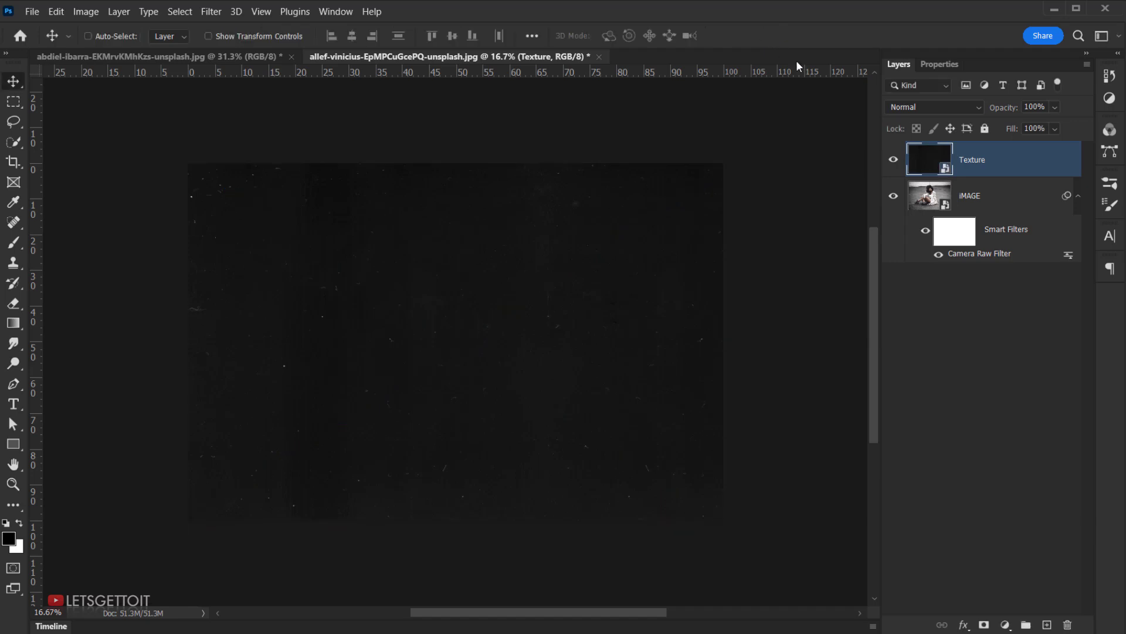
click(932, 107)
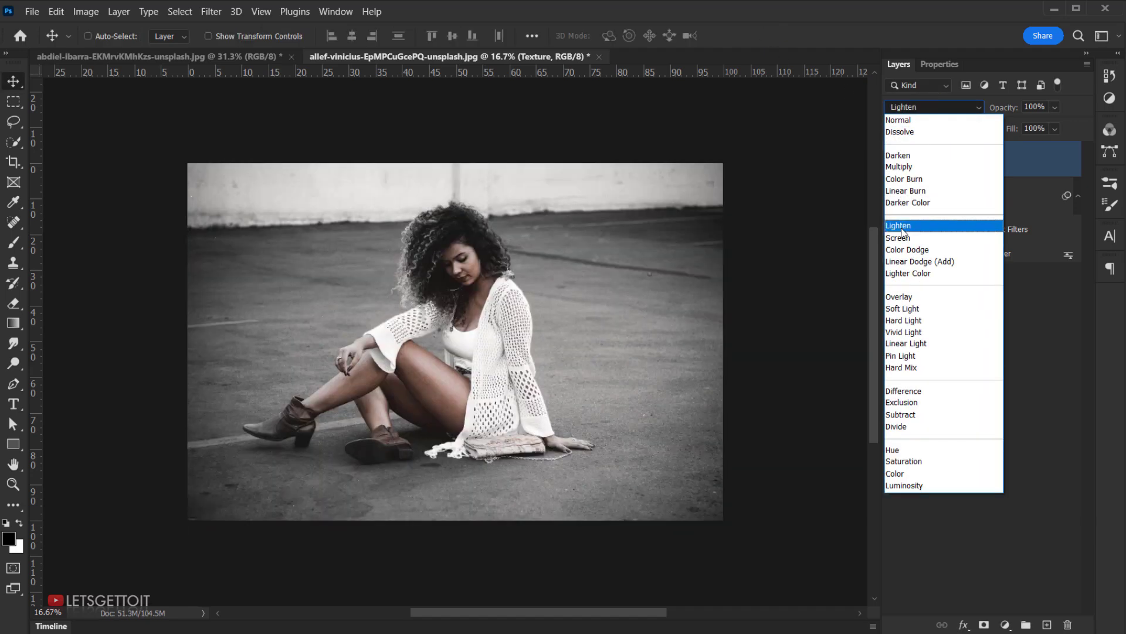
click(902, 227)
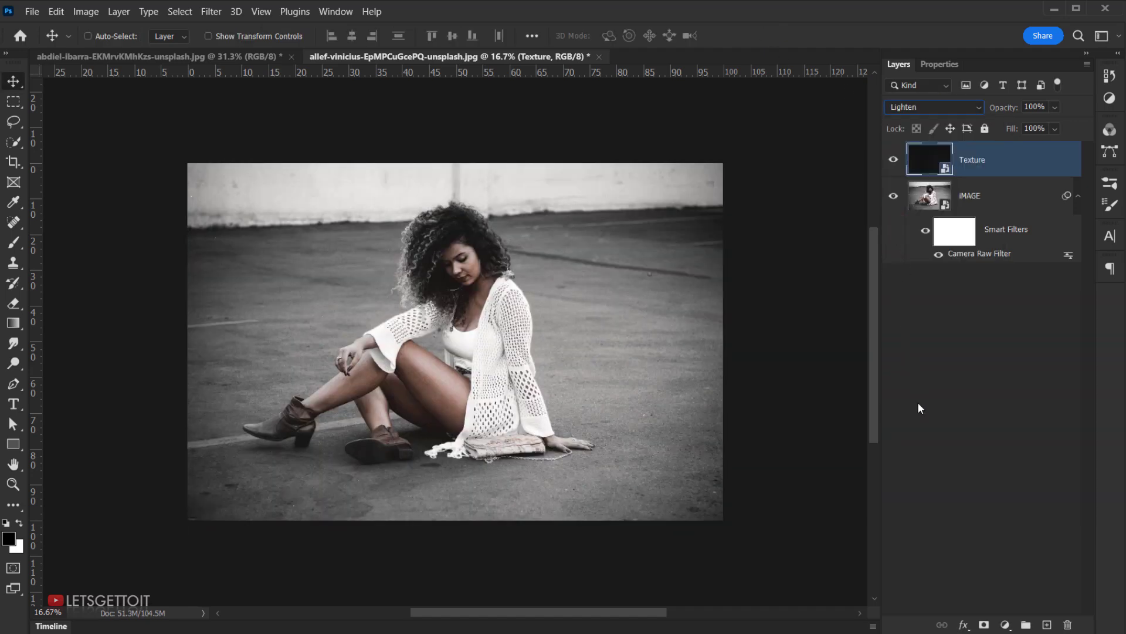
key(Tab)
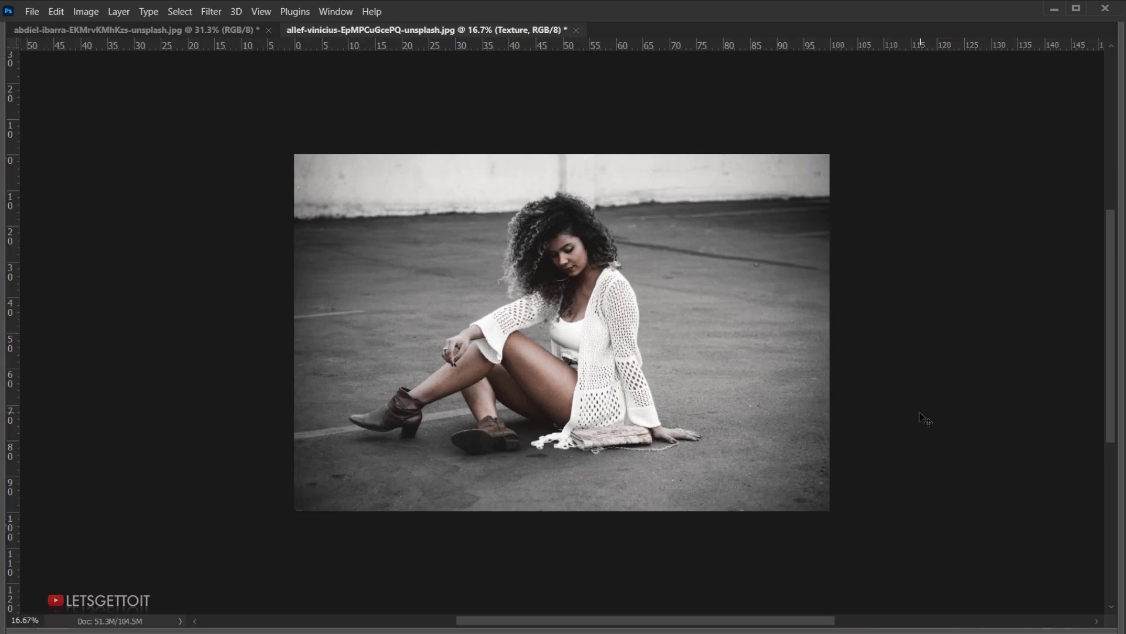
Fit the photo on screen, then switch to the red-haired portrait document
key(ctrl+0)
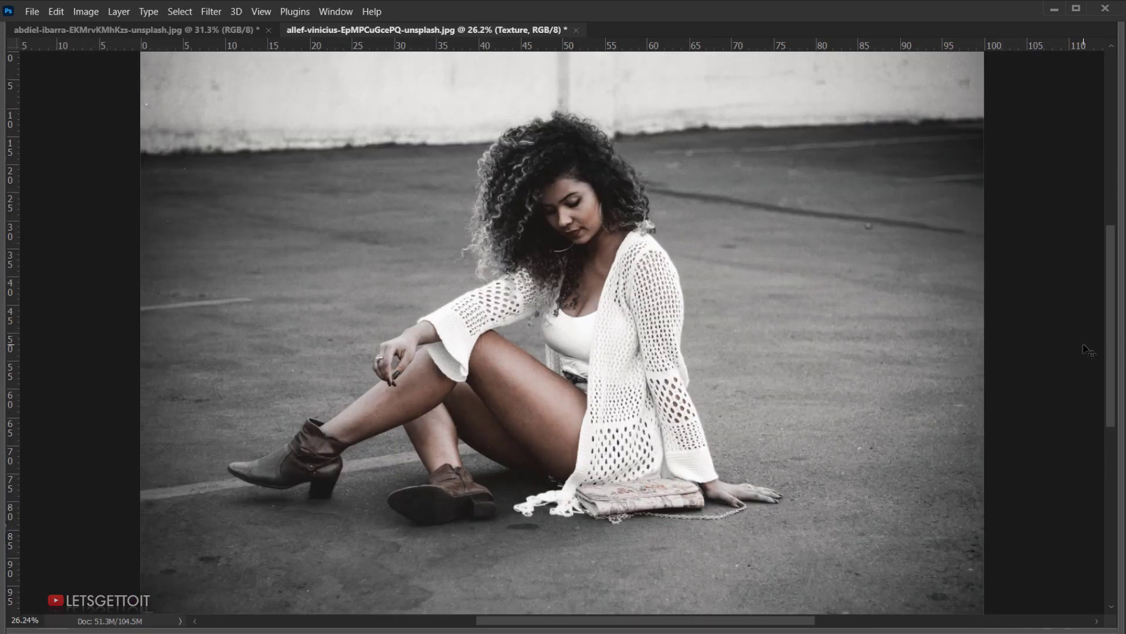
click(205, 29)
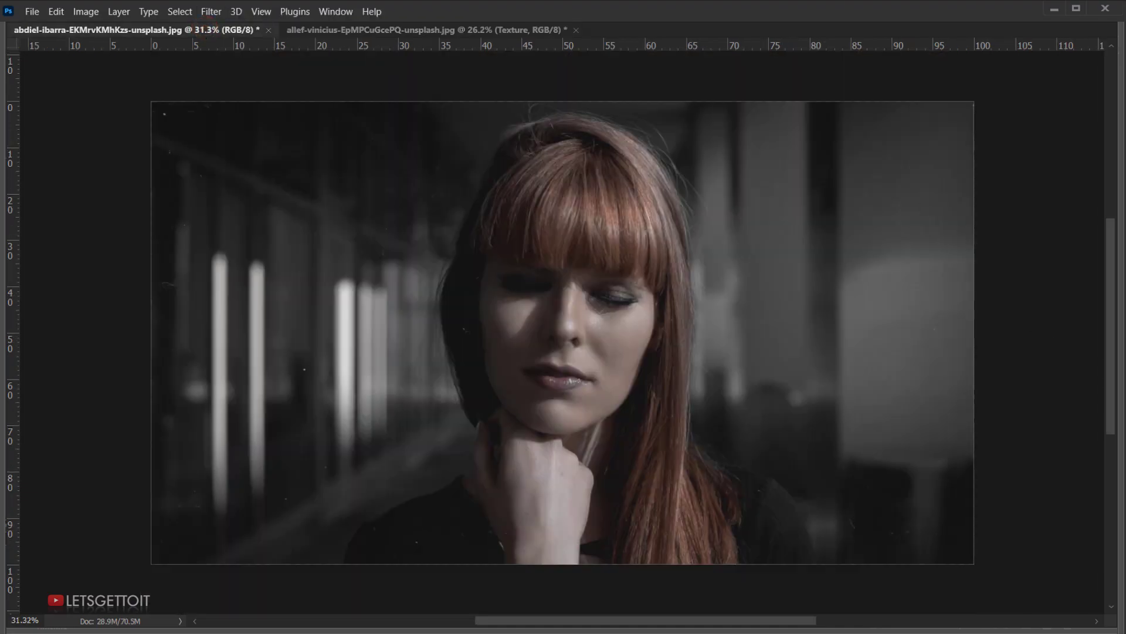